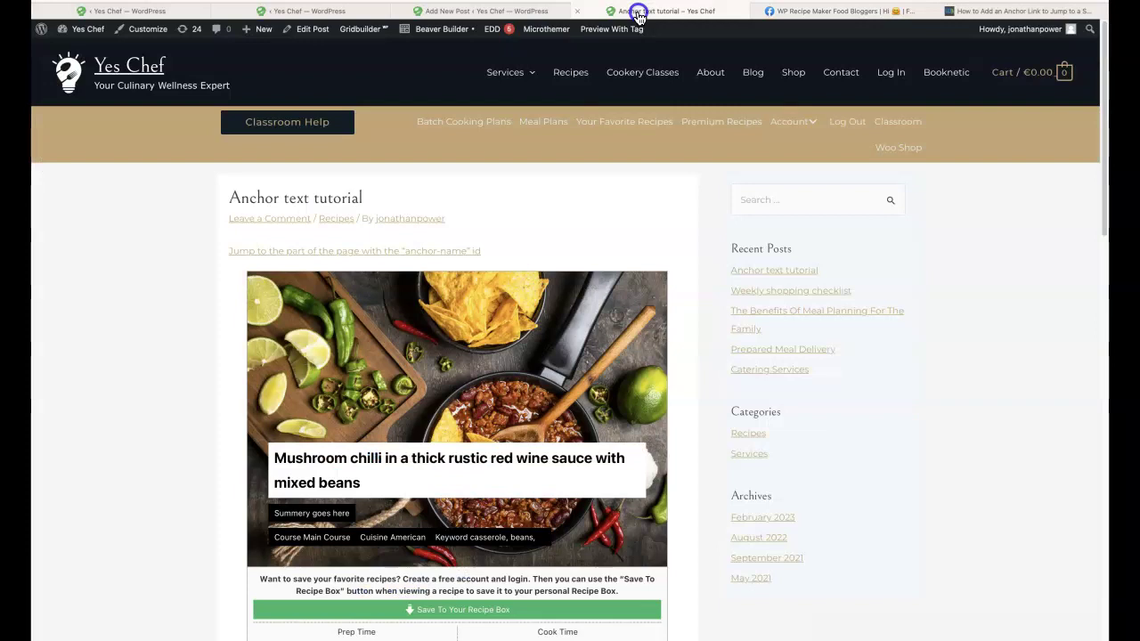
- Test the "Jump to the part of the page" link on the published Anchor text tutorial post and inspect where it lands in the recipe card
{"action": "left_click", "coordinate": [639, 13]}
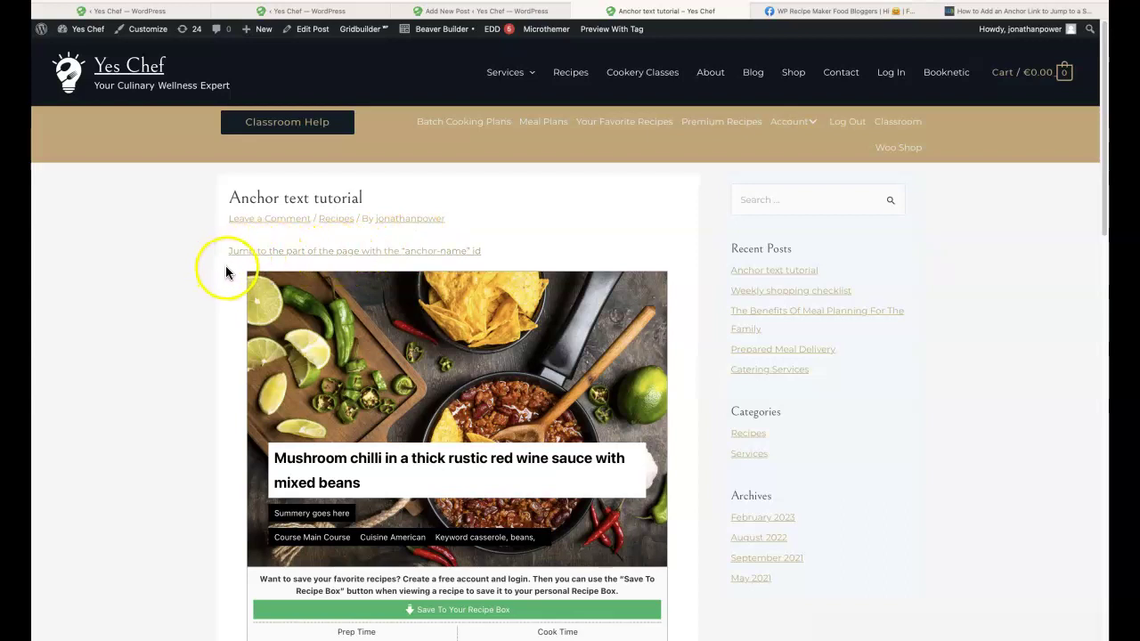
{"action": "left_click", "coordinate": [303, 258]}
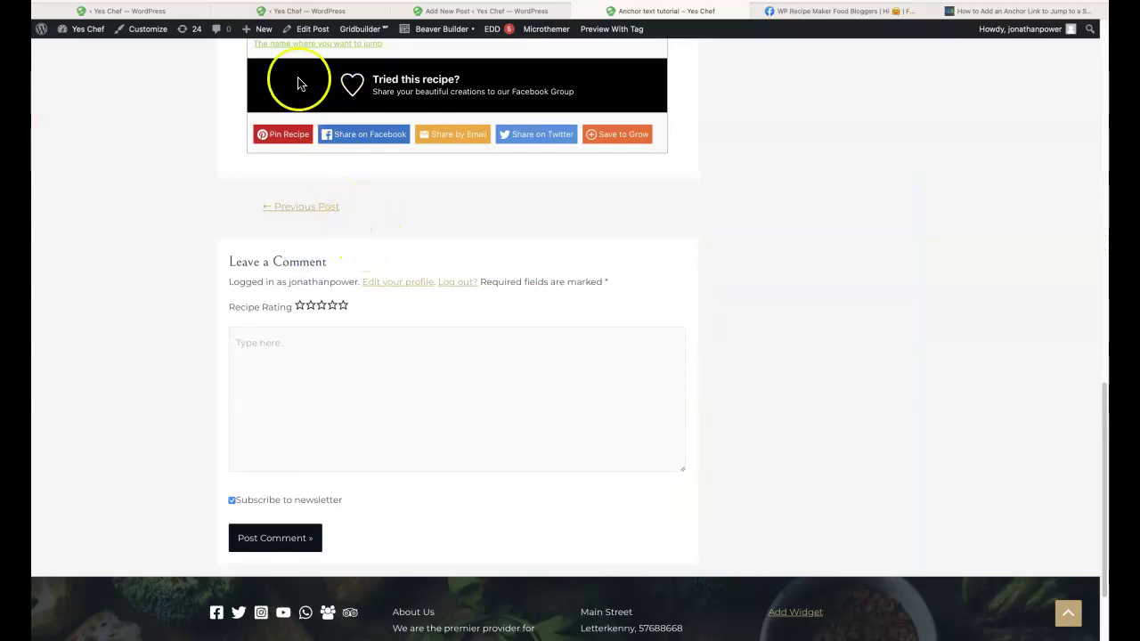
{"action": "scroll", "coordinate": [177, 169], "scroll_direction": "up", "scroll_amount": 1}
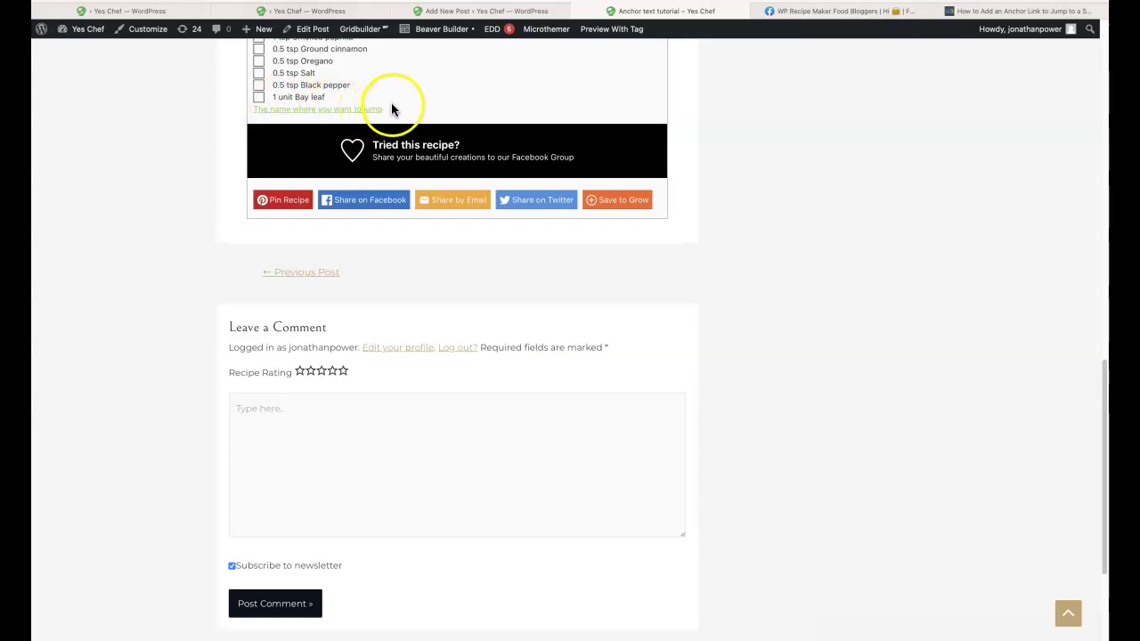
{"action": "scroll", "coordinate": [160, 191], "scroll_direction": "up", "scroll_amount": 6}
{"action": "scroll", "coordinate": [164, 213], "scroll_direction": "up", "scroll_amount": 4}
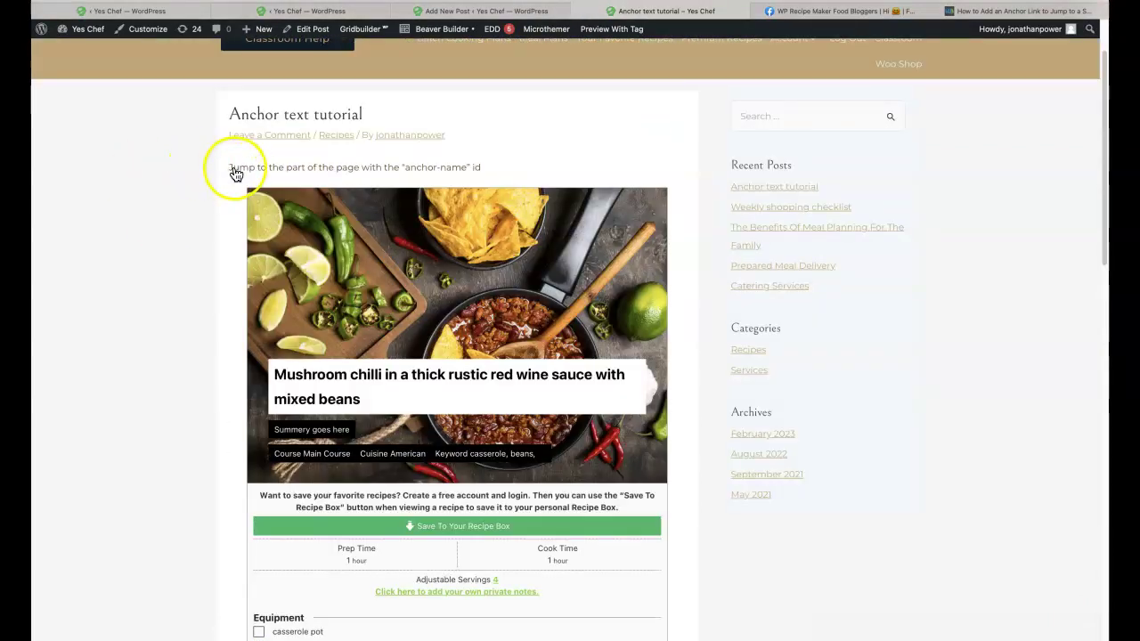
{"action": "left_click", "coordinate": [234, 169]}
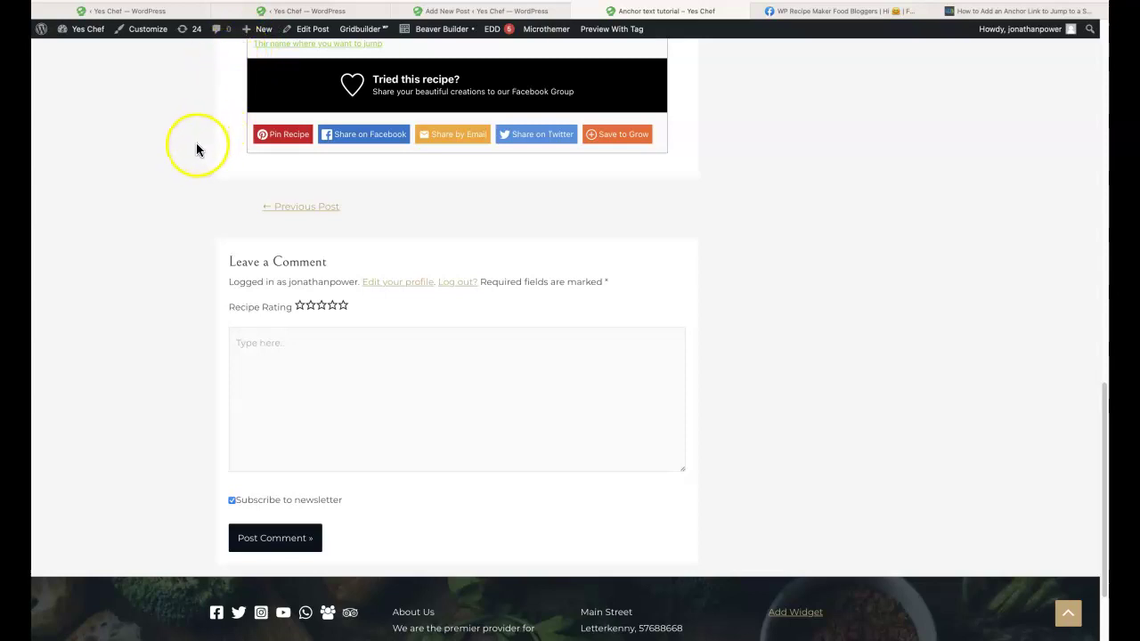
{"action": "scroll", "coordinate": [187, 159], "scroll_direction": "up", "scroll_amount": 2}
{"action": "scroll", "coordinate": [180, 165], "scroll_direction": "up", "scroll_amount": 2}
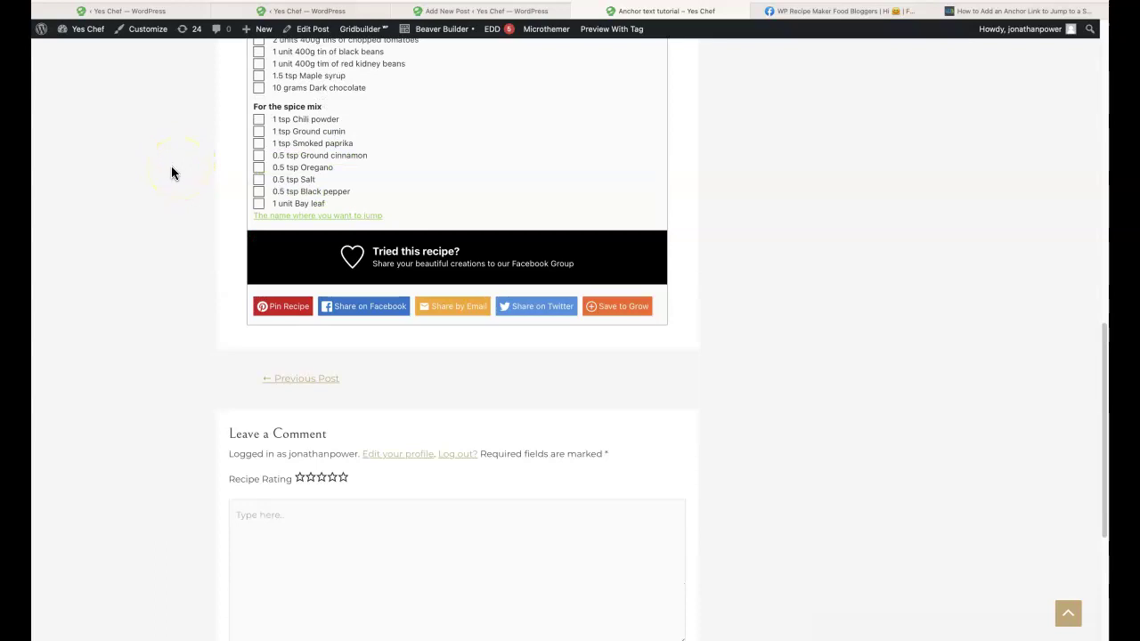
{"action": "scroll", "coordinate": [177, 170], "scroll_direction": "up", "scroll_amount": 3}
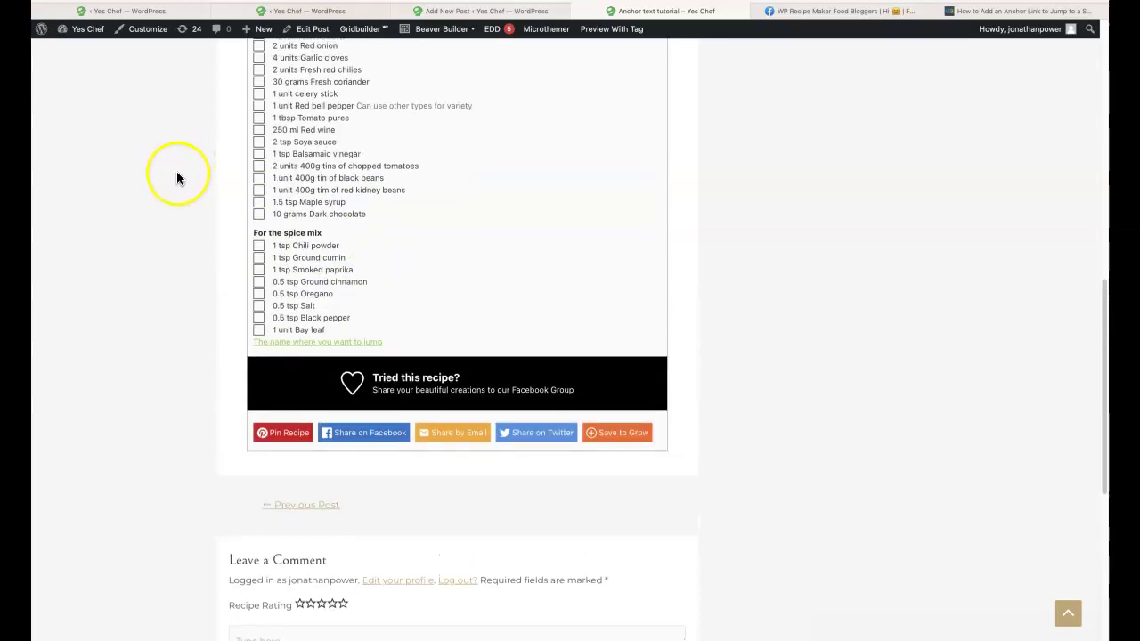
{"action": "scroll", "coordinate": [176, 171], "scroll_direction": "up", "scroll_amount": 8}
{"action": "scroll", "coordinate": [175, 173], "scroll_direction": "up", "scroll_amount": 7}
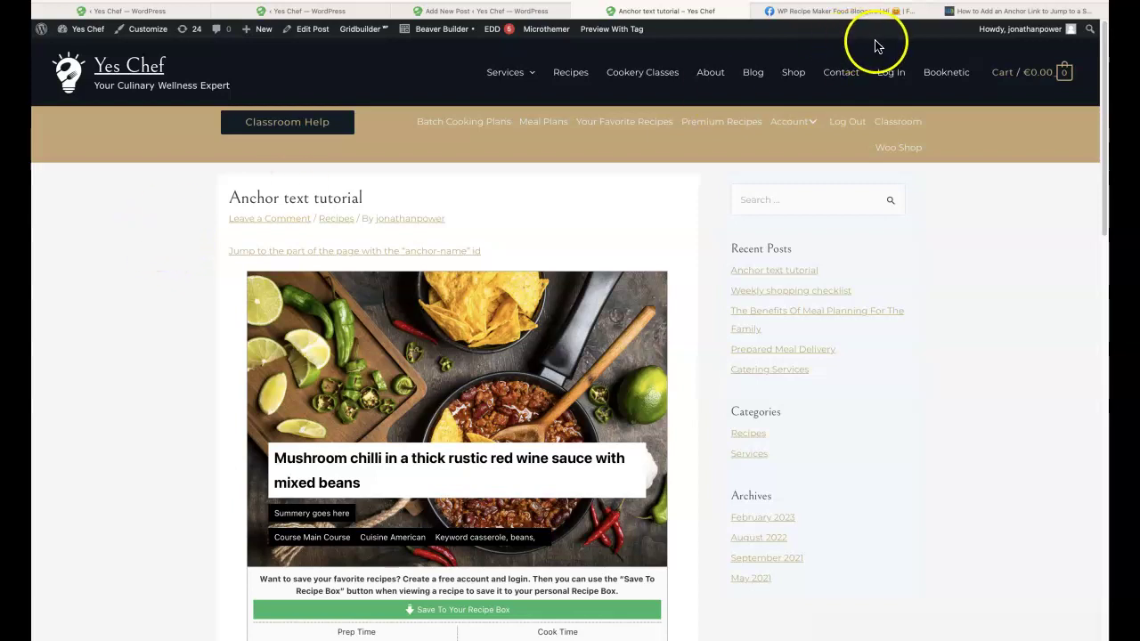
- Copy the anchor code <a id="anchor-name">The name where you want to jump</a> from the W3docs anchor link article
{"action": "left_click", "coordinate": [971, 11]}
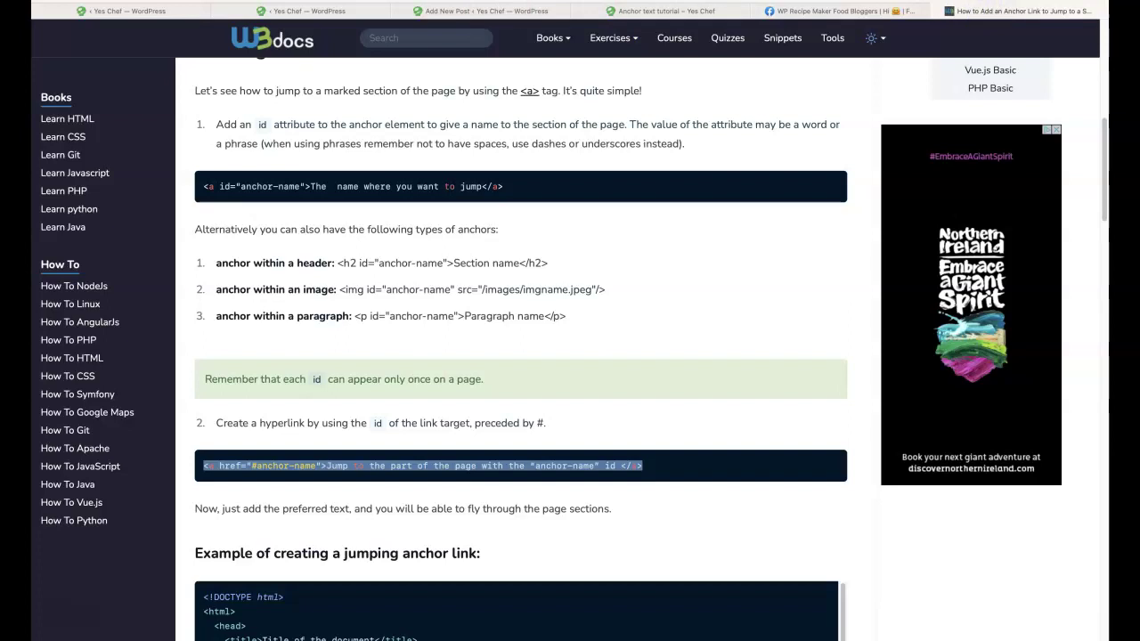
{"action": "key", "text": "super+l"}
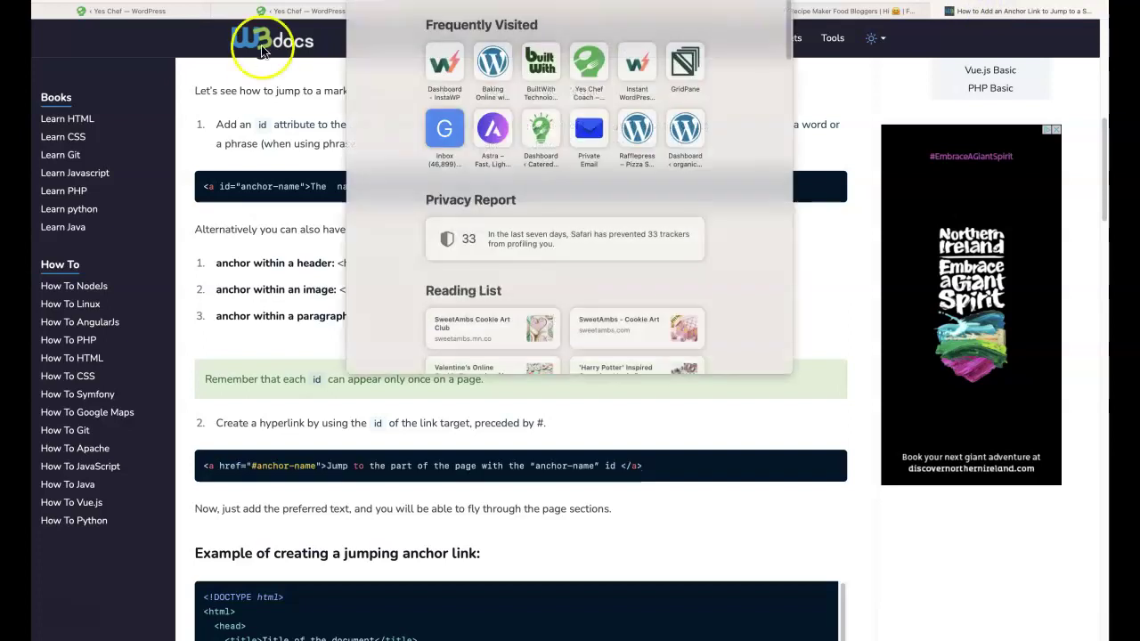
{"action": "left_click", "coordinate": [249, 71]}
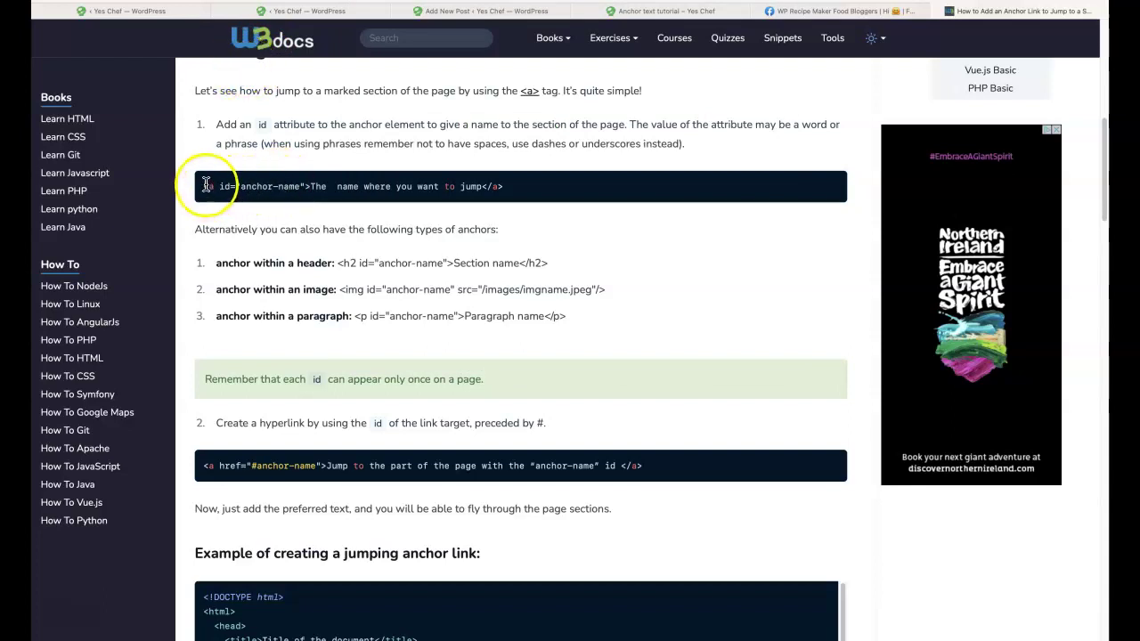
{"action": "left_click_drag", "start_coordinate": [205, 186], "coordinate": [321, 187]}
{"action": "right_click", "coordinate": [321, 187]}
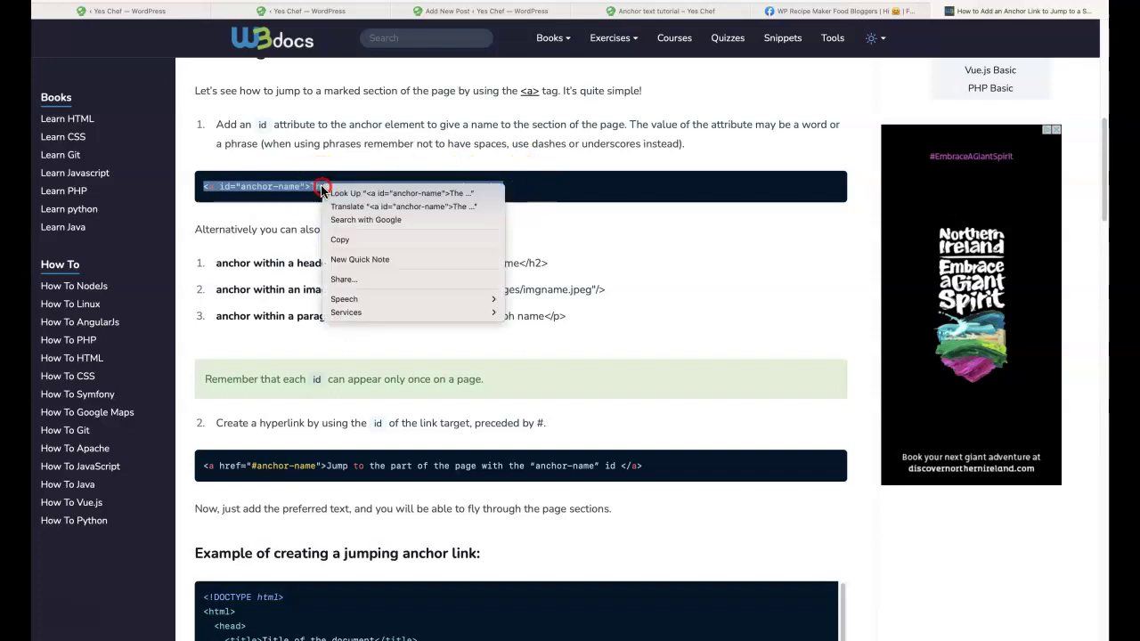
{"action": "left_click", "coordinate": [347, 237]}
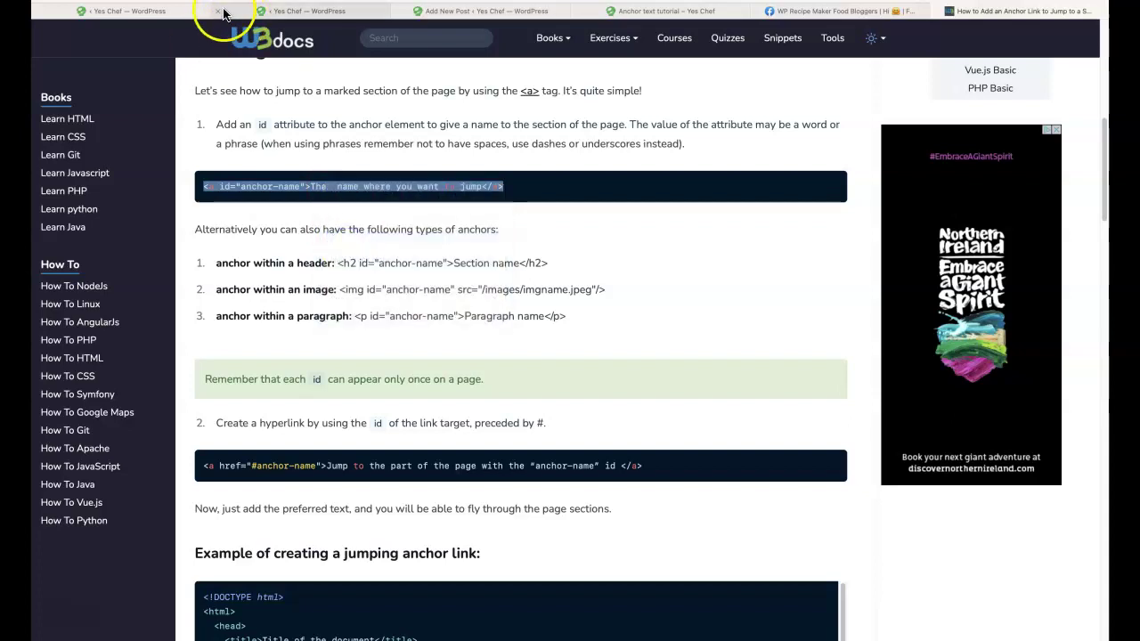
- Go back to the Yes Chef WordPress admin and open the WP Recipe Maker settings
{"action": "left_click", "coordinate": [298, 12]}
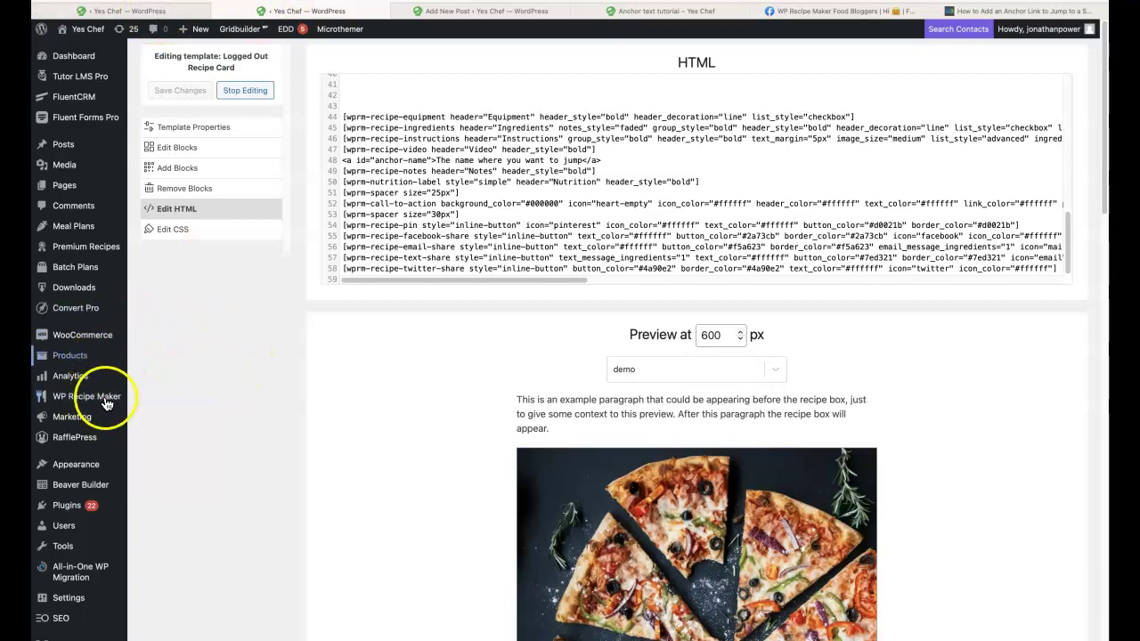
{"action": "mouse_move", "coordinate": [96, 395]}
{"action": "left_click", "coordinate": [156, 451]}
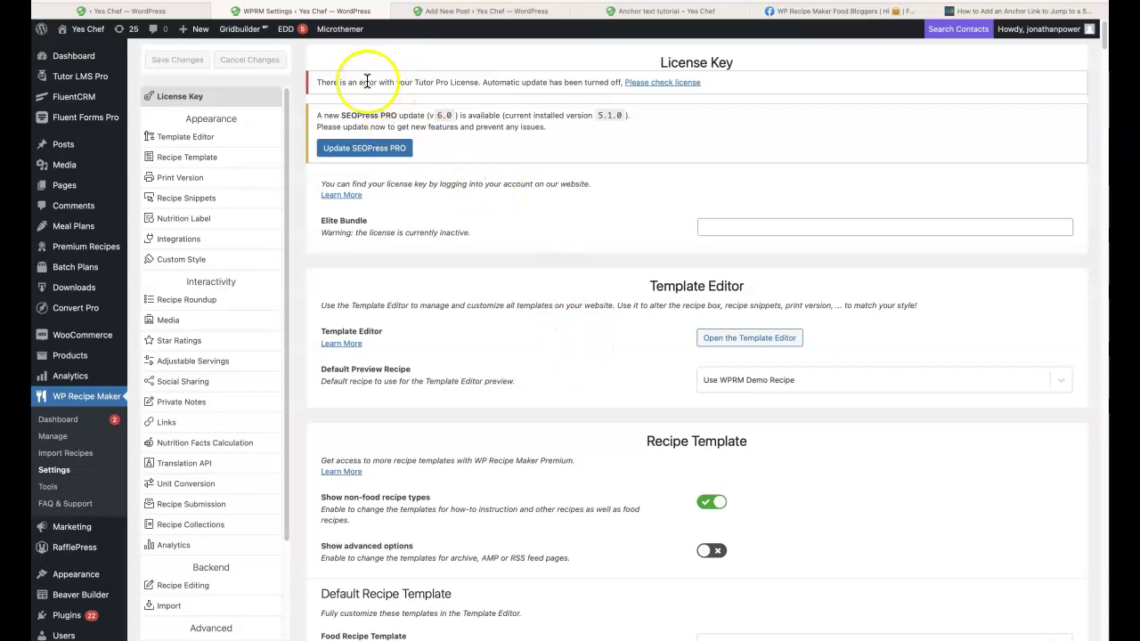
- Check which template is assigned as the default Food Recipe Template, leaving the selection as it is
{"action": "scroll", "coordinate": [540, 205], "scroll_direction": "down", "scroll_amount": 2}
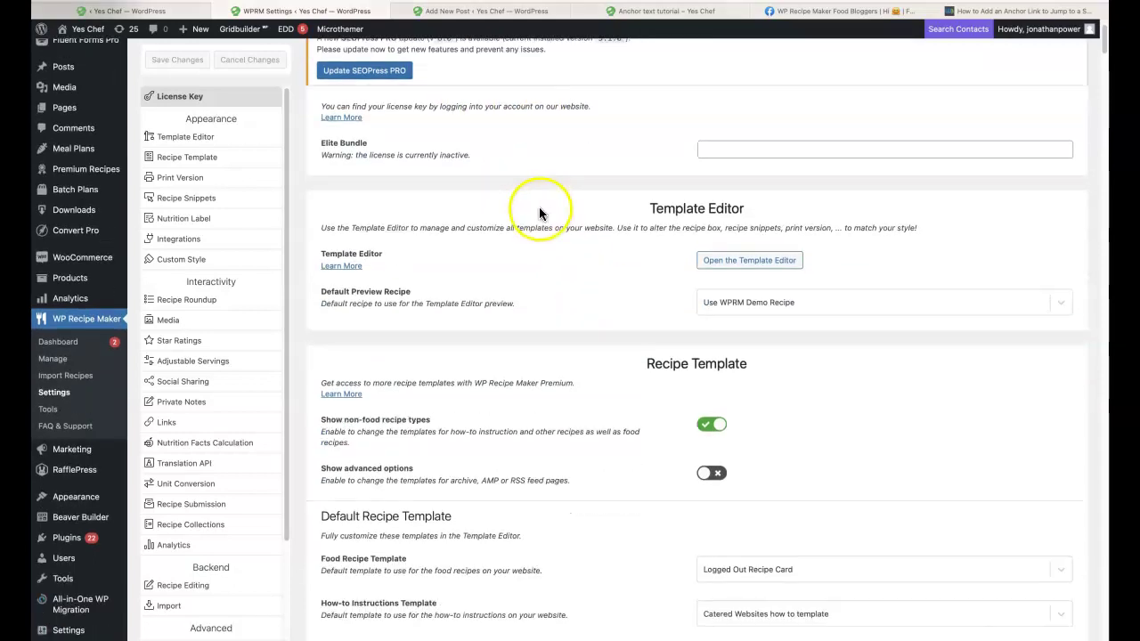
{"action": "scroll", "coordinate": [543, 214], "scroll_direction": "down", "scroll_amount": 2}
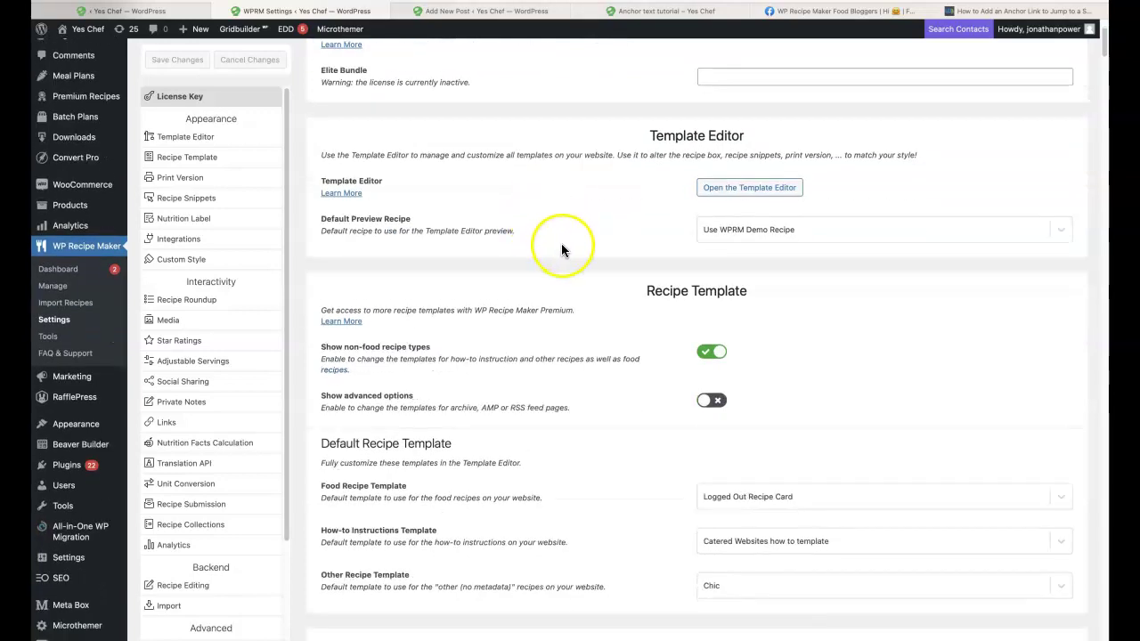
{"action": "scroll", "coordinate": [551, 235], "scroll_direction": "down", "scroll_amount": 1}
{"action": "scroll", "coordinate": [574, 246], "scroll_direction": "down", "scroll_amount": 1}
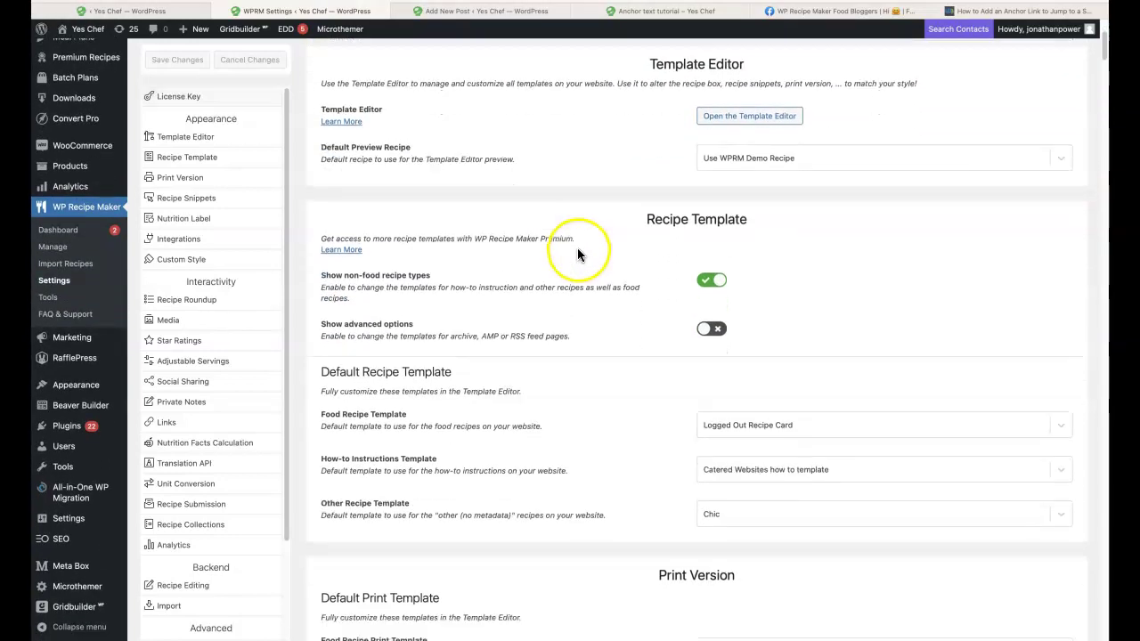
{"action": "scroll", "coordinate": [578, 254], "scroll_direction": "down", "scroll_amount": 1}
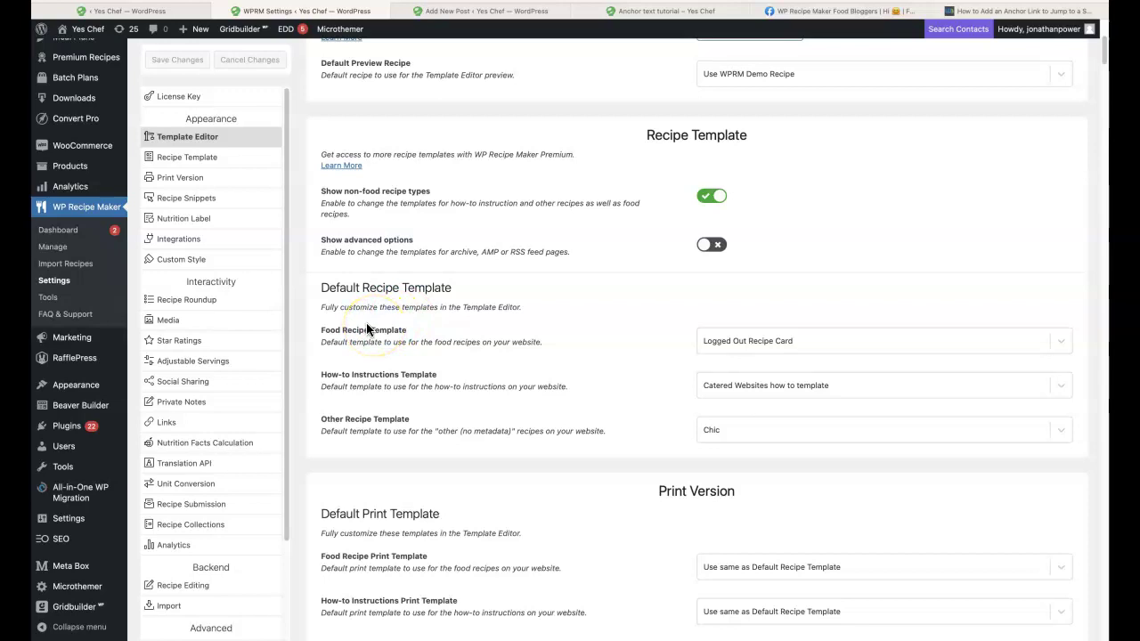
{"action": "double_click", "coordinate": [331, 329]}
{"action": "left_click", "coordinate": [397, 340], "text": "shift"}
{"action": "left_click", "coordinate": [401, 342]}
{"action": "left_click_drag", "start_coordinate": [401, 341], "coordinate": [539, 341]}
{"action": "left_click", "coordinate": [736, 341]}
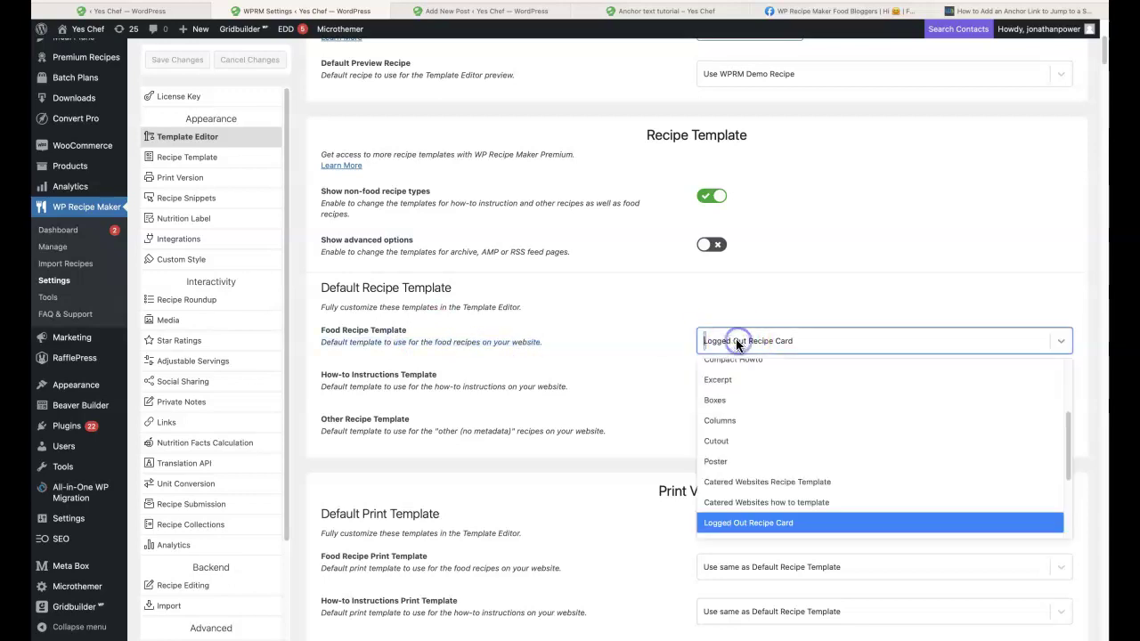
{"action": "left_click", "coordinate": [648, 325]}
{"action": "scroll", "coordinate": [641, 330], "scroll_direction": "up", "scroll_amount": 3}
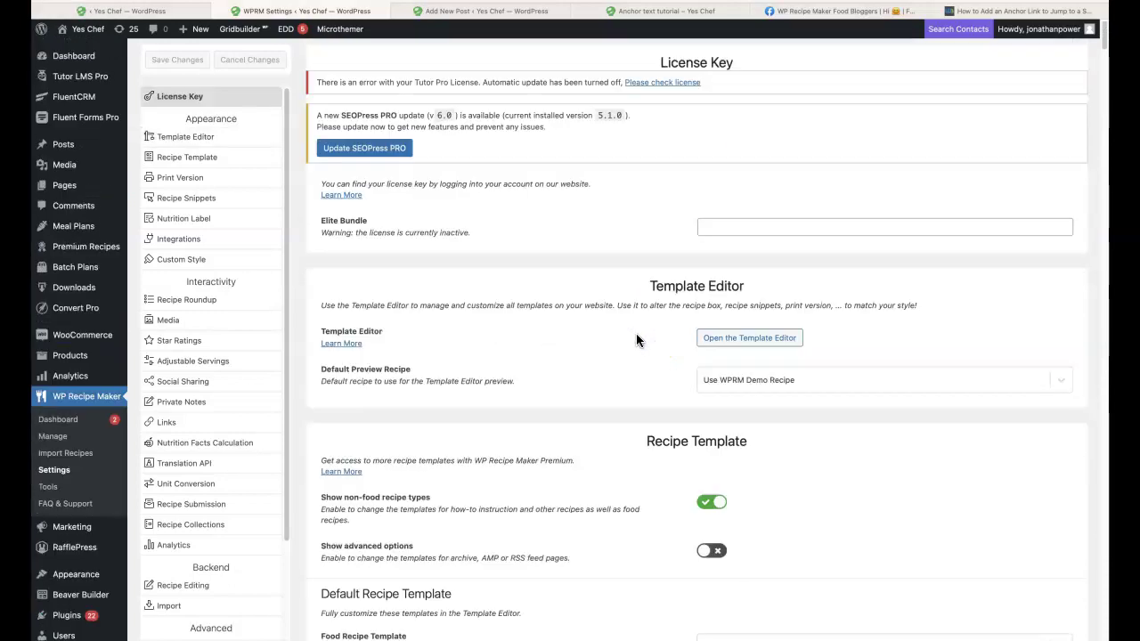
- Open the Logged Out Recipe Card recipe template for editing in the Template Editor and show its HTML
{"action": "left_click", "coordinate": [726, 342]}
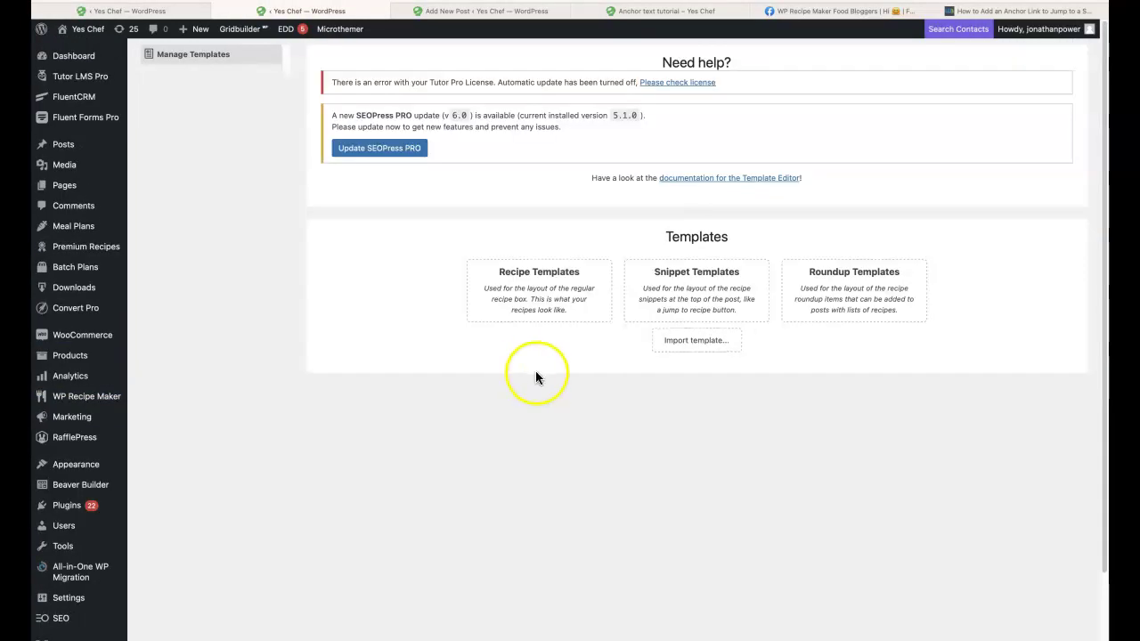
{"action": "left_click", "coordinate": [528, 301]}
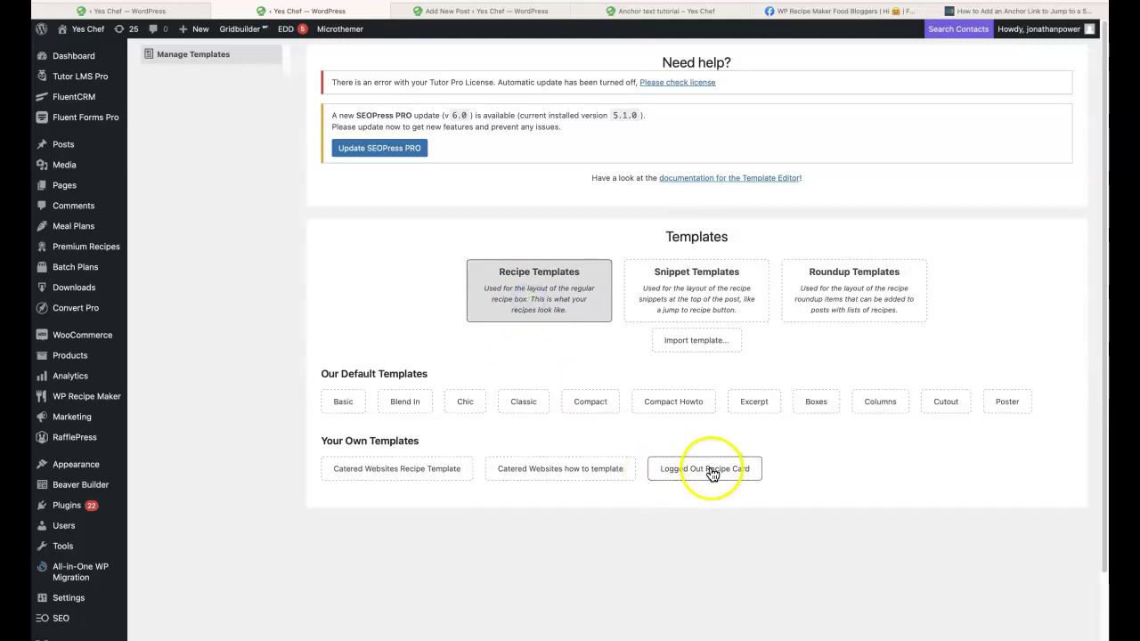
{"action": "left_click", "coordinate": [710, 472]}
{"action": "scroll", "coordinate": [534, 545], "scroll_direction": "down", "scroll_amount": 1}
{"action": "left_click", "coordinate": [580, 577]}
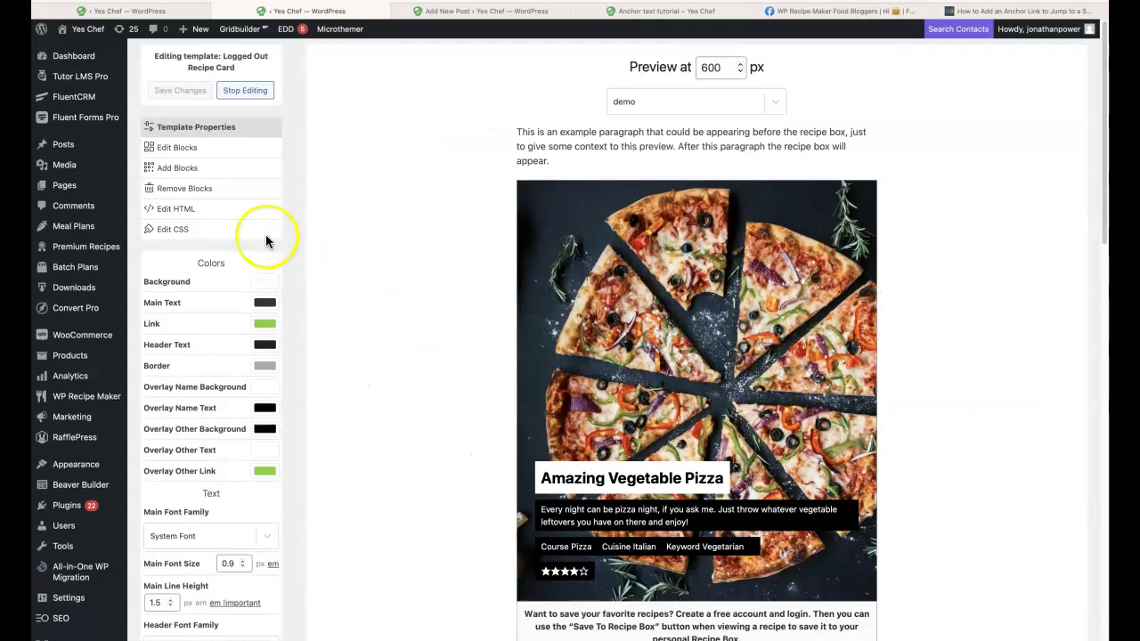
{"action": "left_click", "coordinate": [178, 212]}
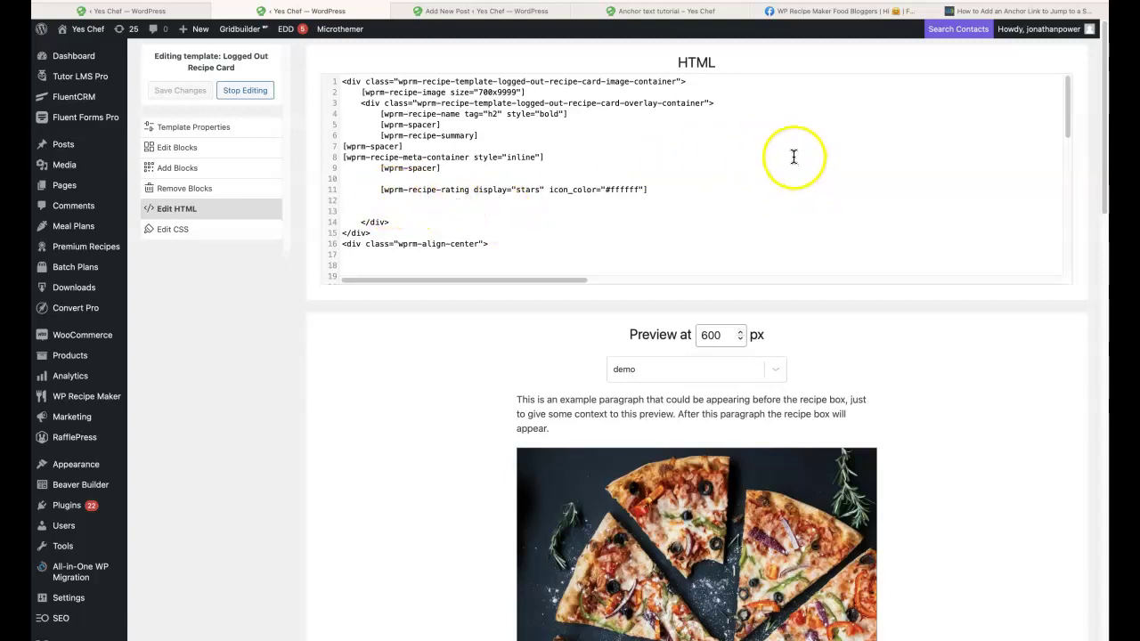
- Examine the template's HTML, including the recipe rating, notes and equipment shortcodes and the existing anchor-name line
{"action": "mouse_move", "coordinate": [1063, 131]}
{"action": "left_mouse_down"}
{"action": "mouse_move", "coordinate": [1064, 166]}
{"action": "mouse_move", "coordinate": [1060, 129]}
{"action": "left_mouse_up"}
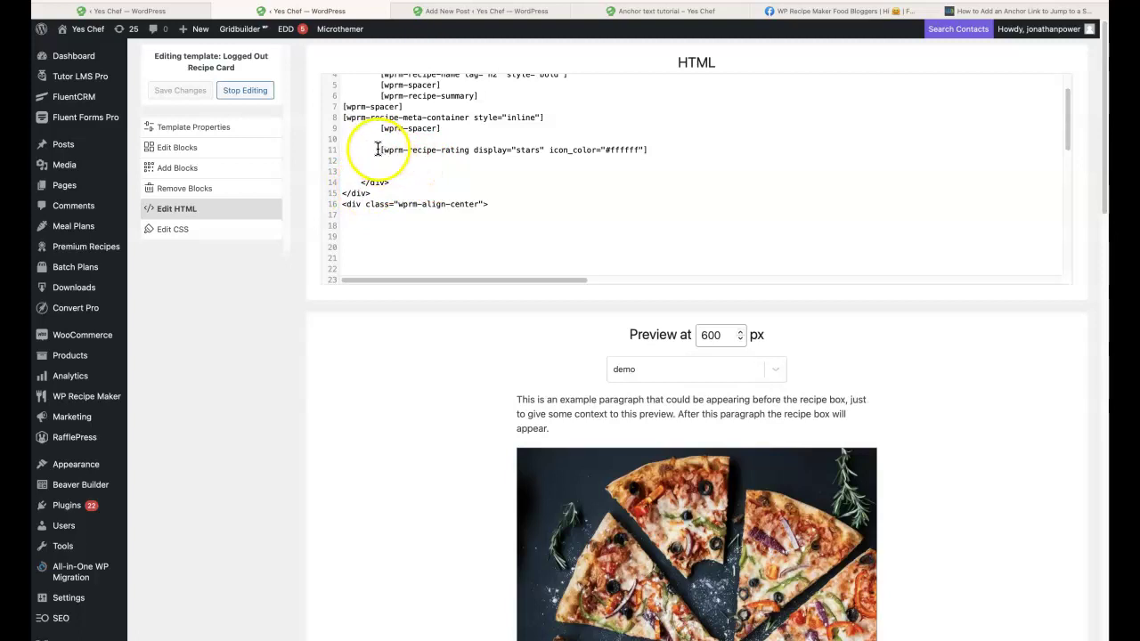
{"action": "left_click_drag", "start_coordinate": [374, 150], "coordinate": [662, 155]}
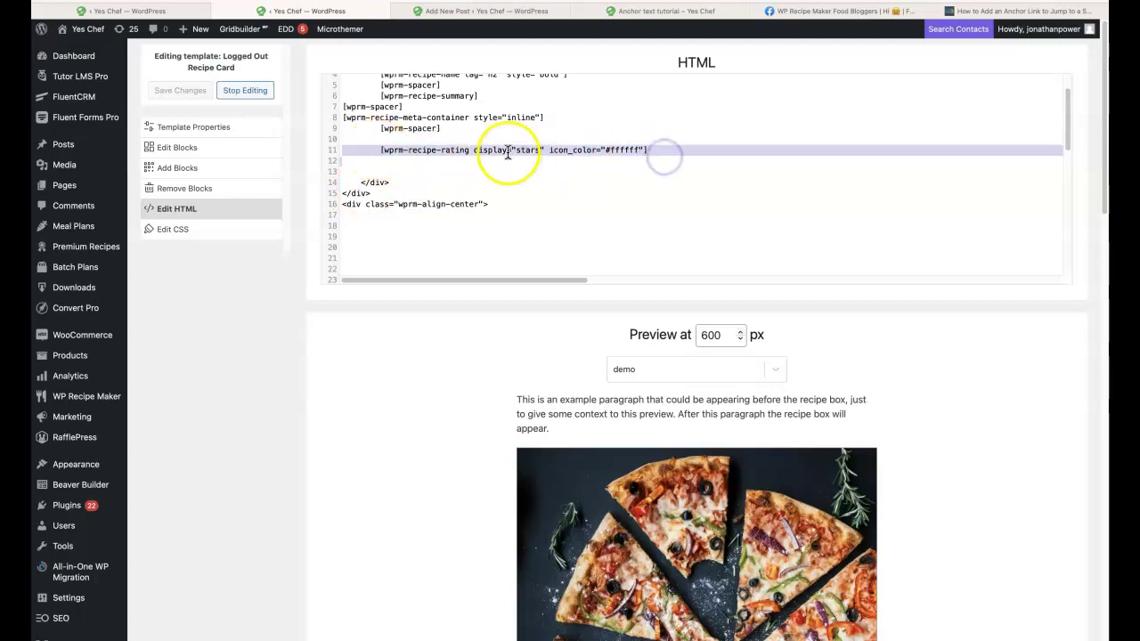
{"action": "scroll", "coordinate": [503, 147], "scroll_direction": "up", "scroll_amount": 2}
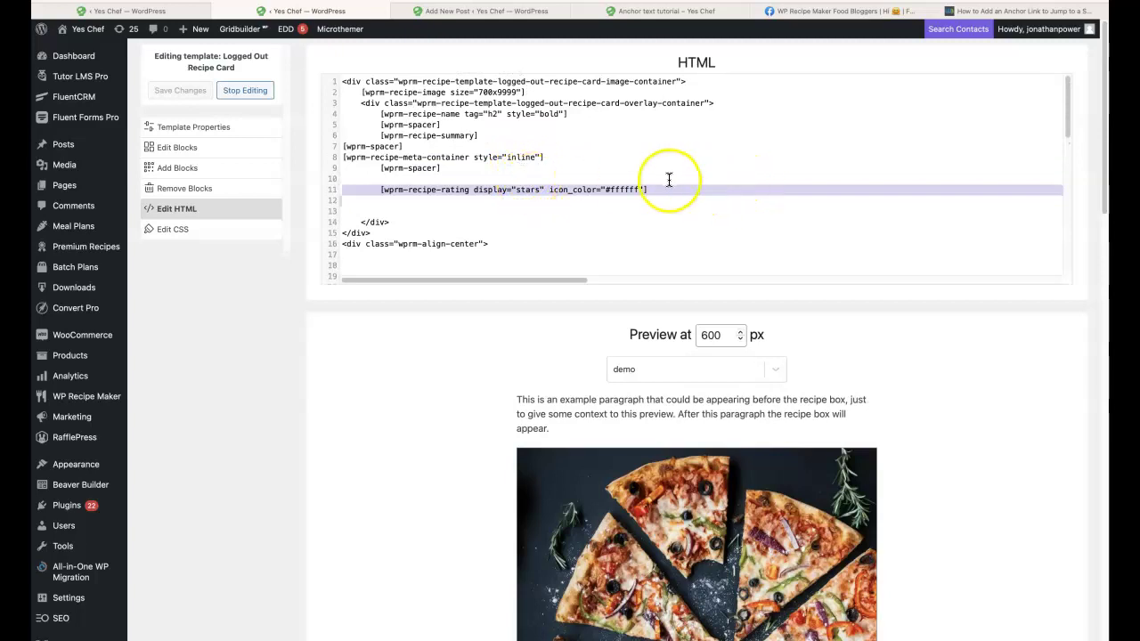
{"action": "scroll", "coordinate": [667, 178], "scroll_direction": "down", "scroll_amount": 10}
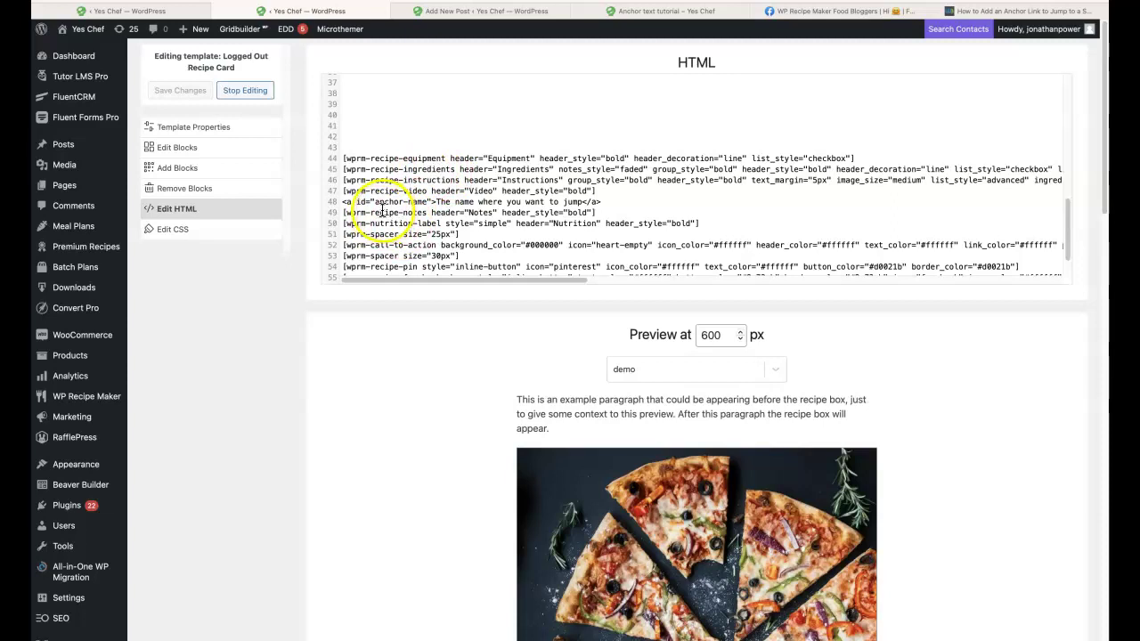
{"action": "left_click_drag", "start_coordinate": [371, 212], "coordinate": [405, 211]}
{"action": "left_click_drag", "start_coordinate": [370, 169], "coordinate": [445, 158]}
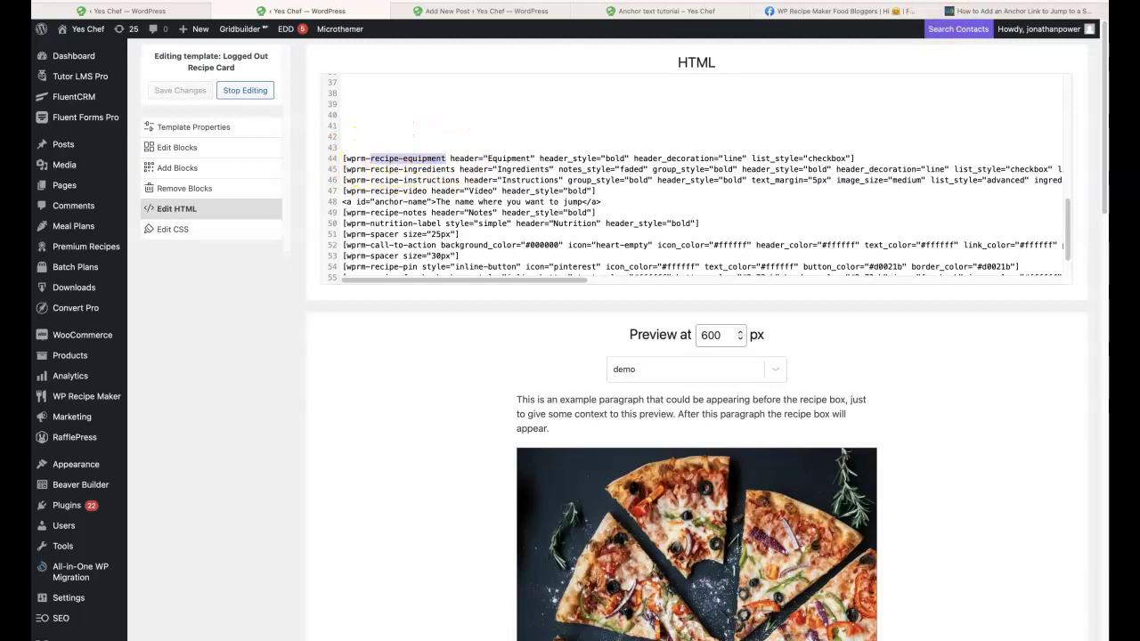
- Search the web for "wp recipe maker shortcodes" in a new browser tab and open the Bootstrapped Ventures Recipe Shortcodes article
{"action": "key", "text": "super+t"}
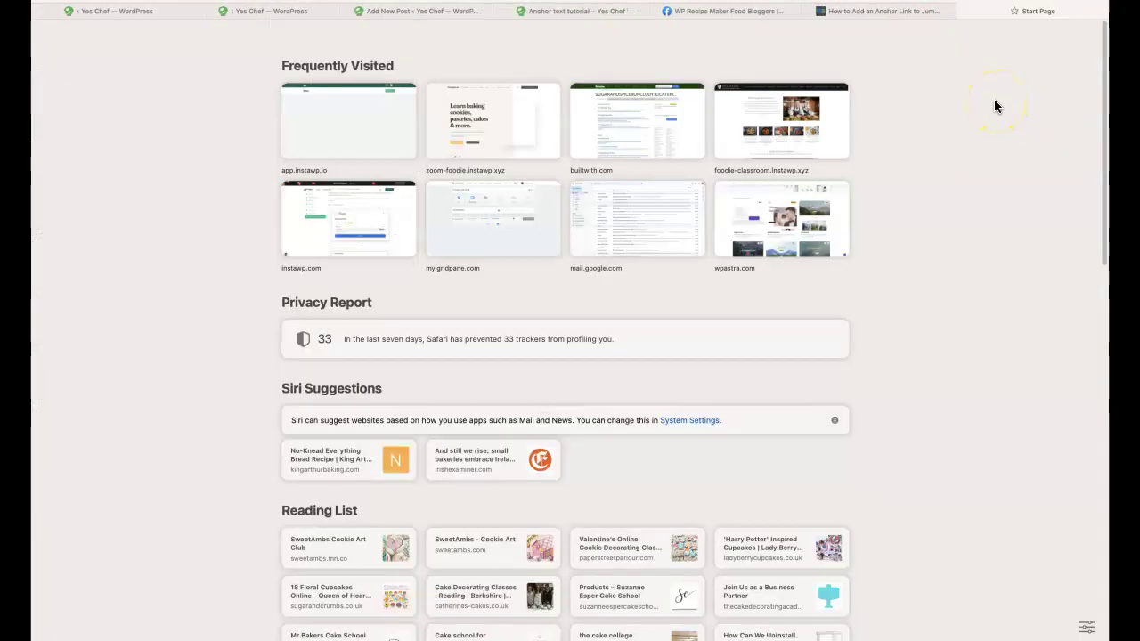
{"action": "type", "text": "wp recipe maker short"}
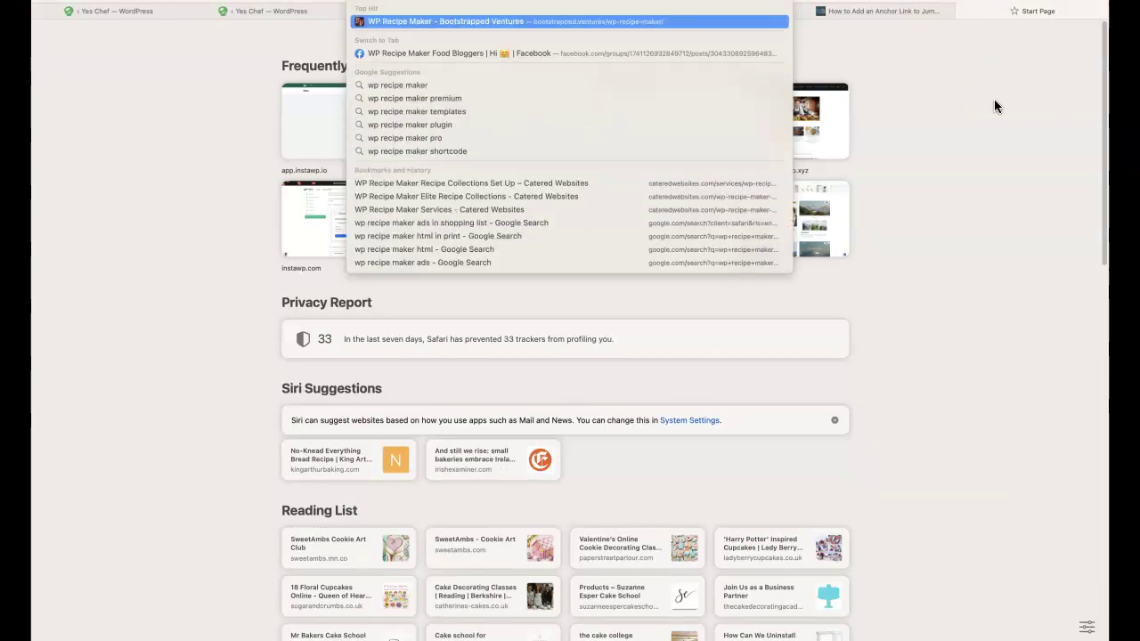
{"action": "type", "text": "codes"}
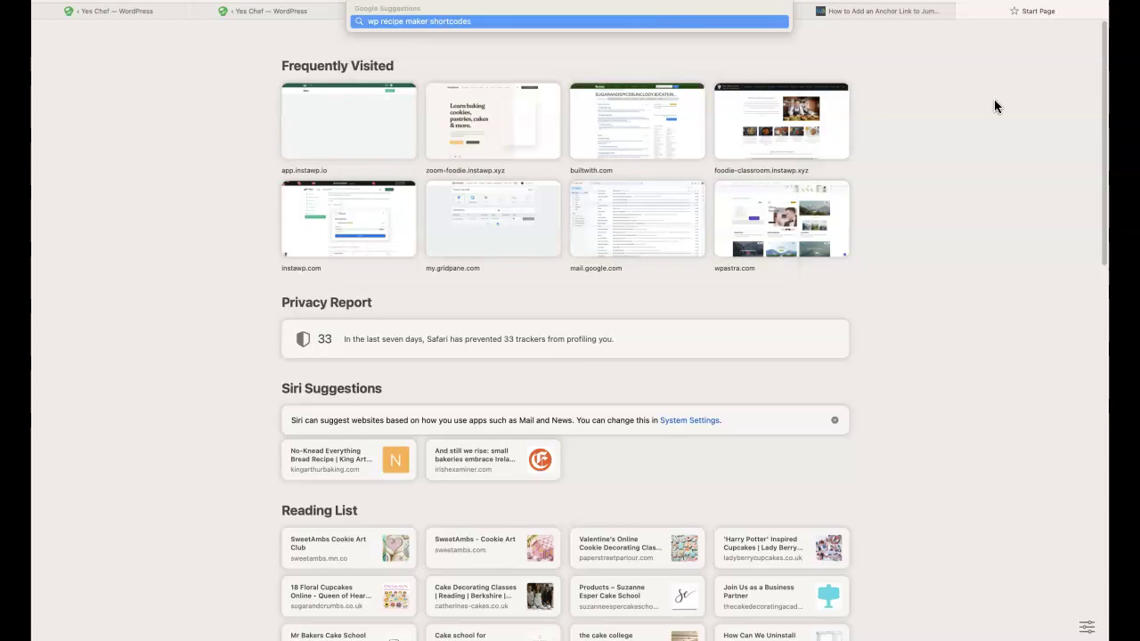
{"action": "key", "text": "Return"}
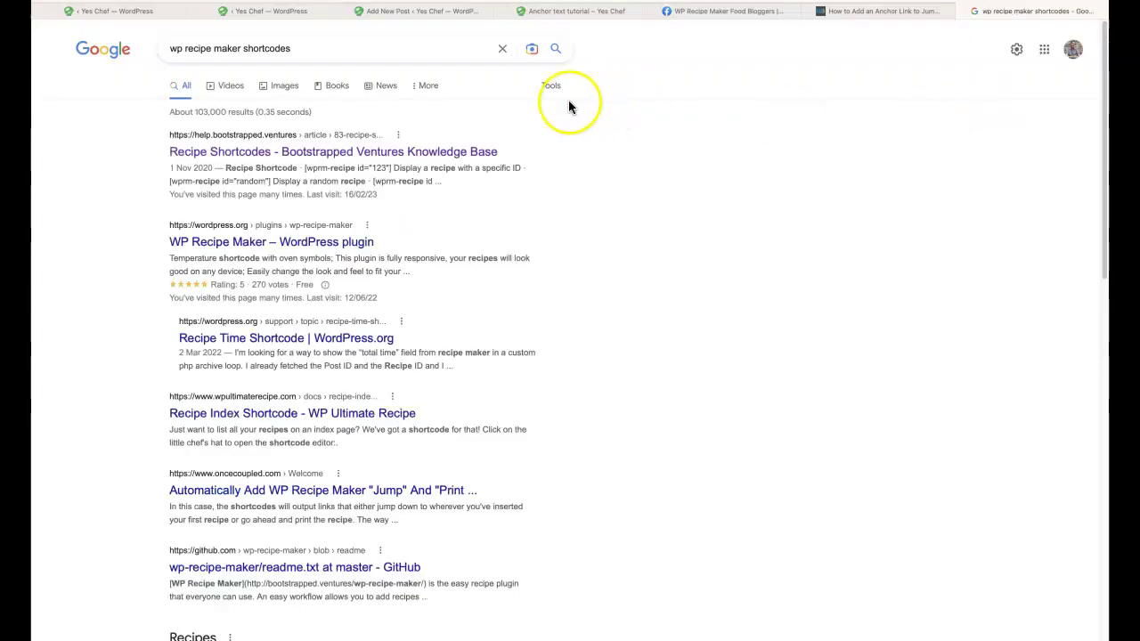
{"action": "left_click", "coordinate": [334, 159]}
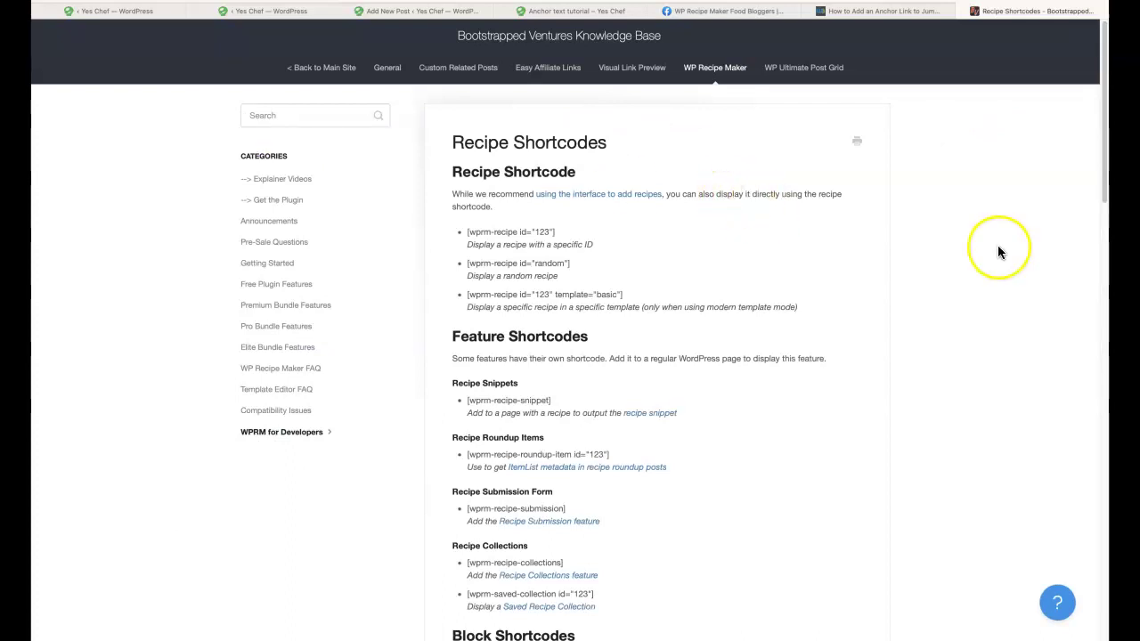
- Review the Block Shortcodes section of the article, including the add-to-collection and author entries under Recipe Blocks
{"action": "scroll", "coordinate": [938, 260], "scroll_direction": "down", "scroll_amount": 5}
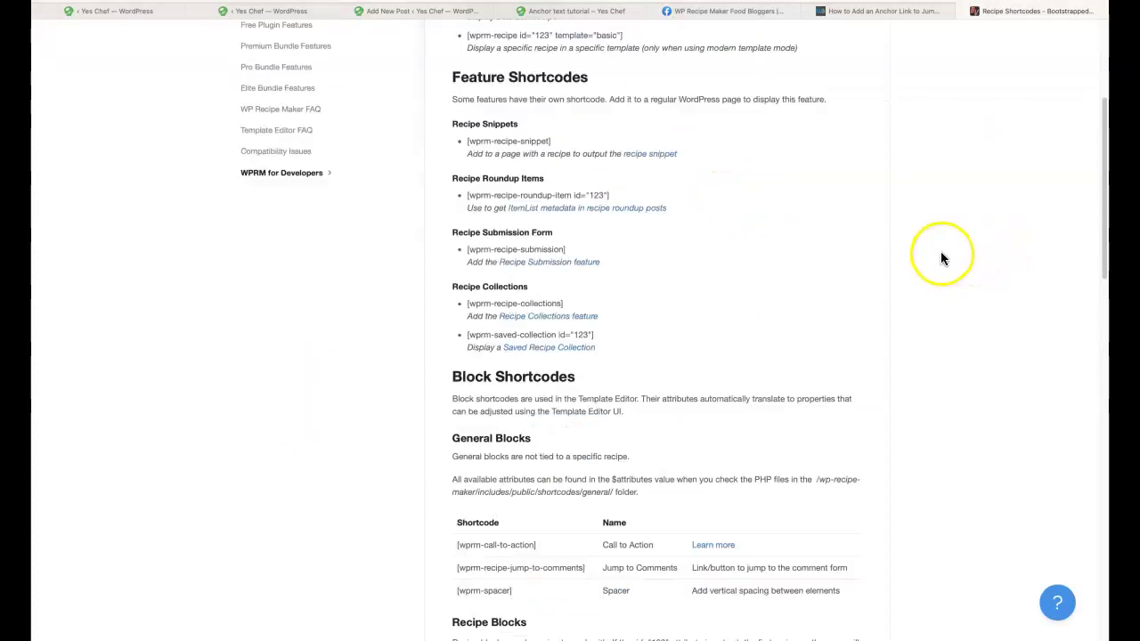
{"action": "scroll", "coordinate": [946, 254], "scroll_direction": "down", "scroll_amount": 2}
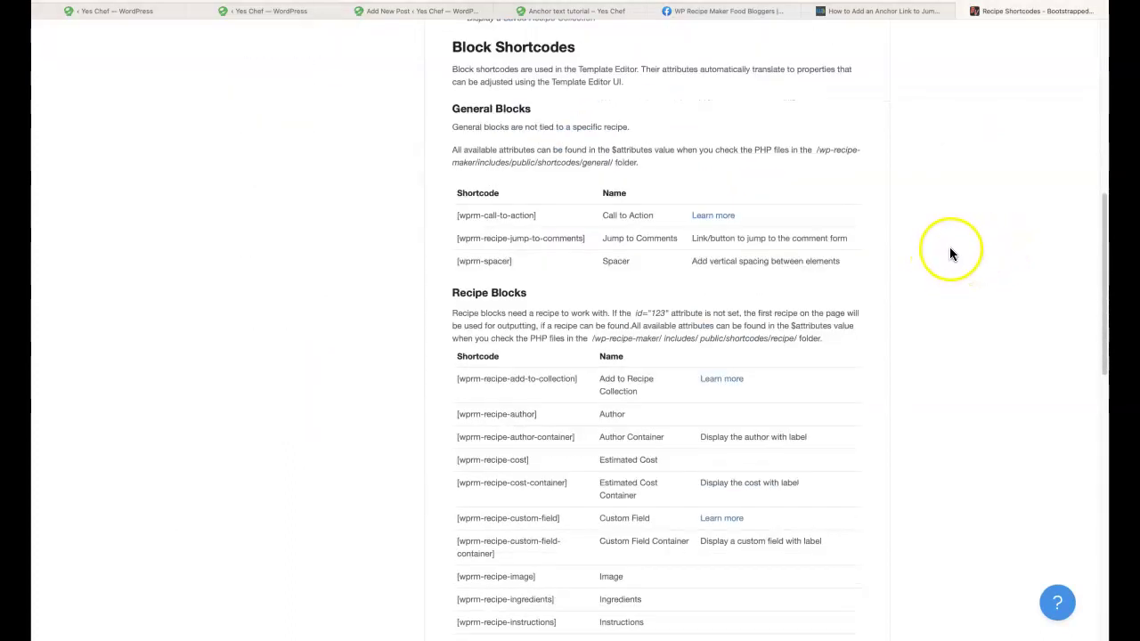
{"action": "left_click_drag", "start_coordinate": [458, 319], "coordinate": [582, 321]}
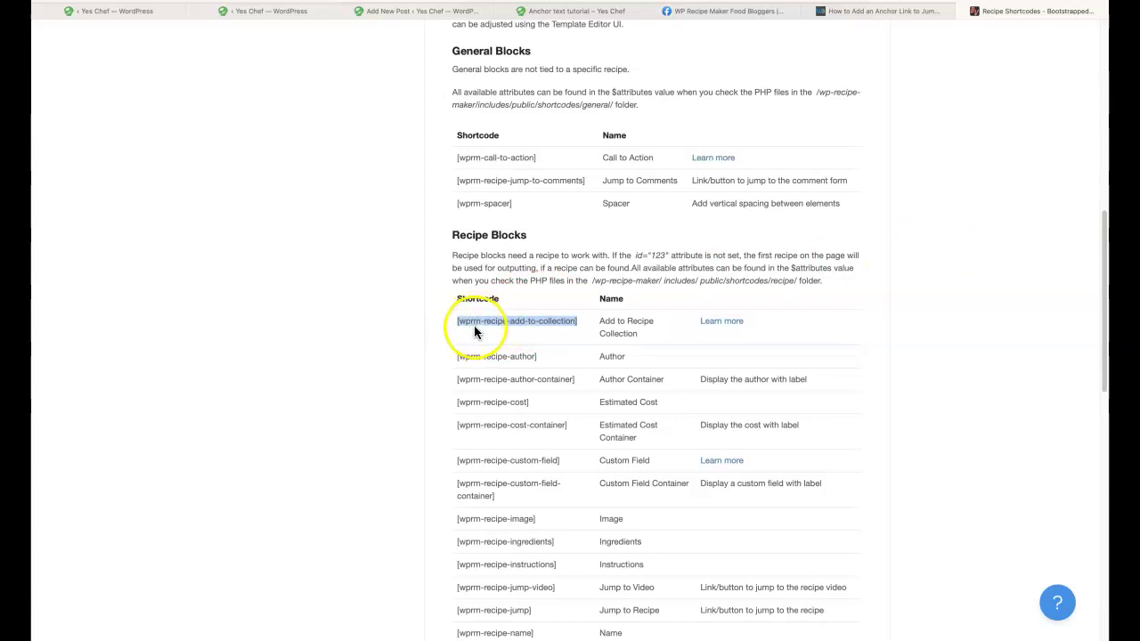
{"action": "left_click", "coordinate": [495, 356]}
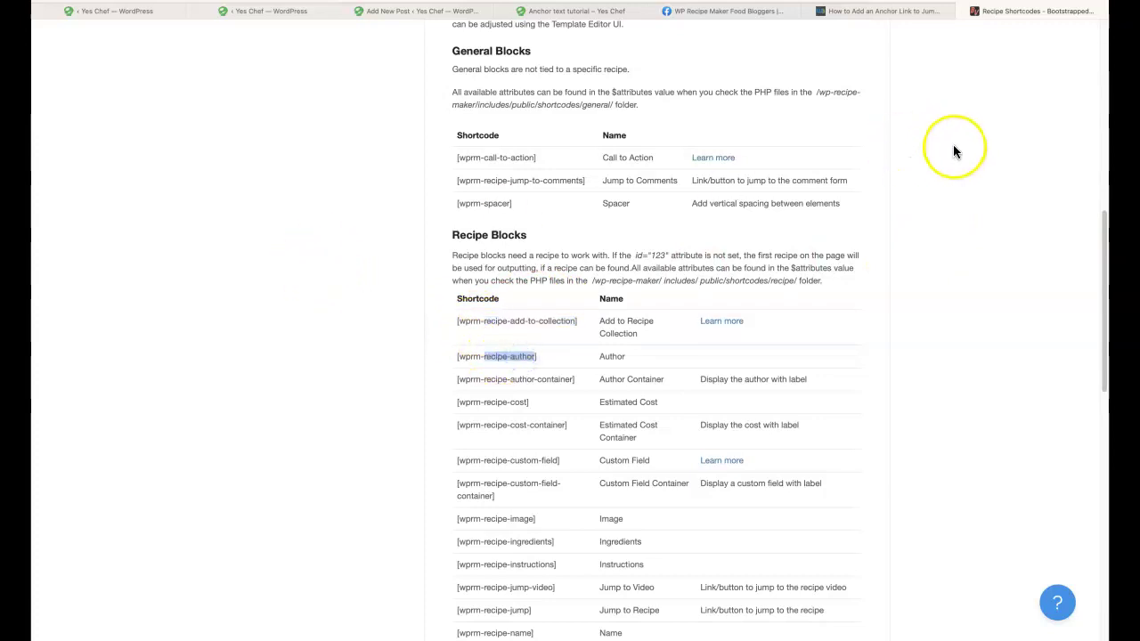
{"action": "scroll", "coordinate": [326, 124], "scroll_direction": "up", "scroll_amount": 1}
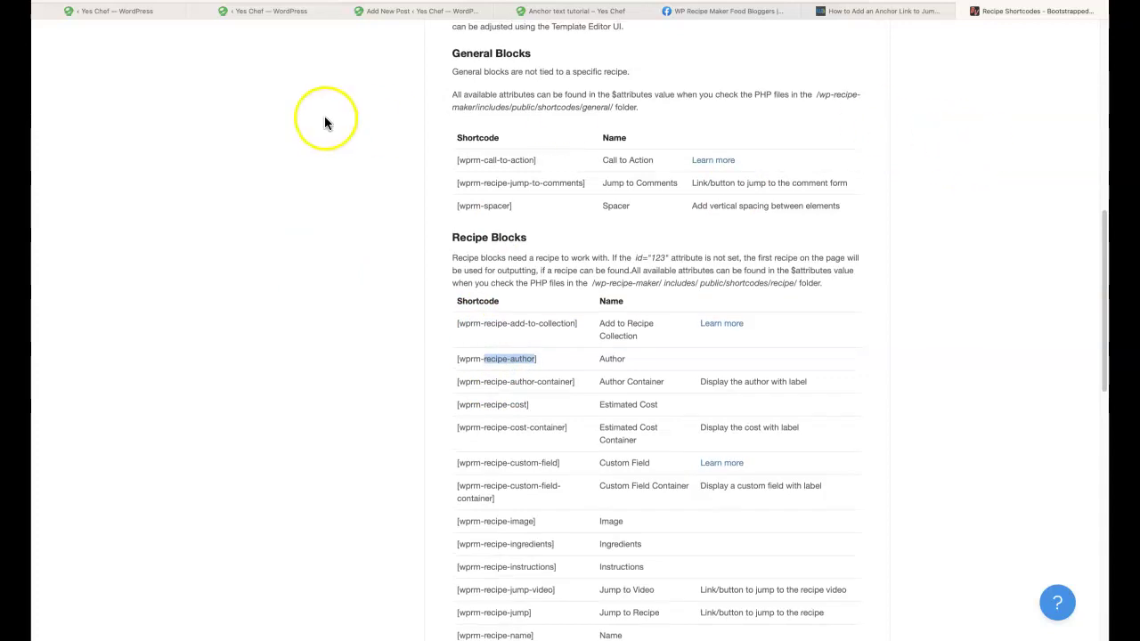
- Copy the <a id="anchor-name"> example line from the W3docs anchor link page
{"action": "left_click", "coordinate": [272, 12]}
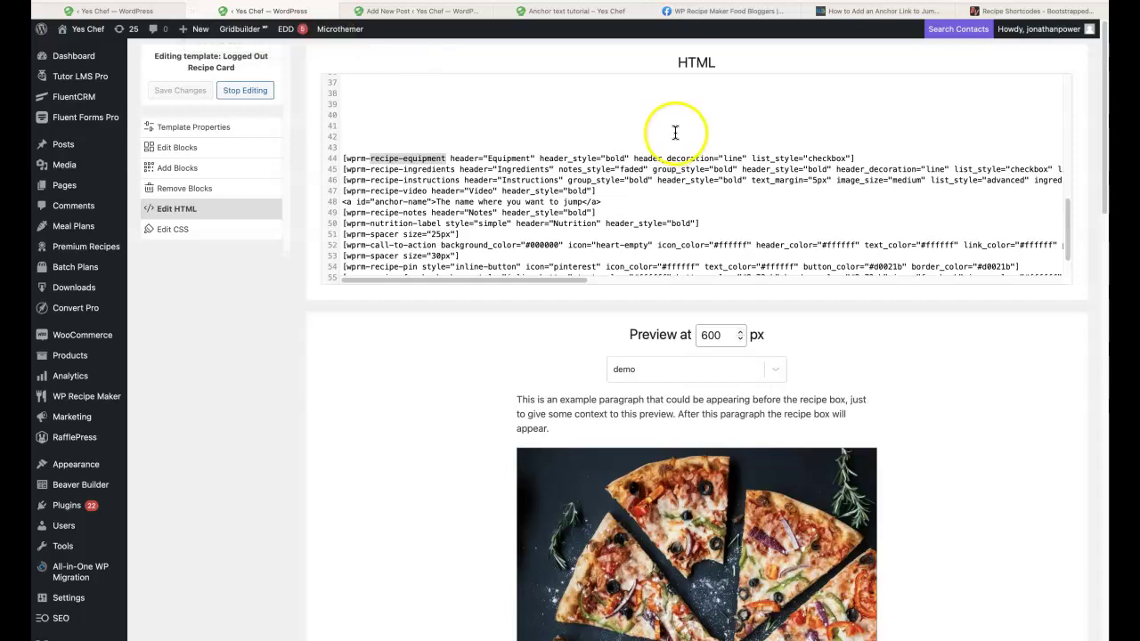
{"action": "left_click", "coordinate": [881, 11]}
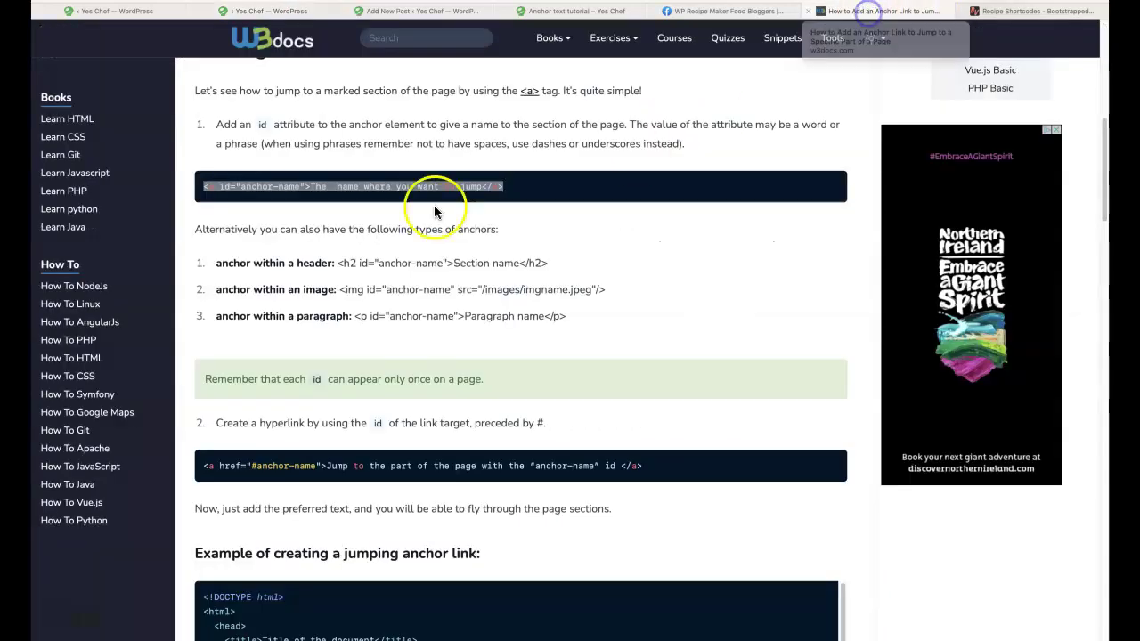
{"action": "right_click", "coordinate": [354, 187]}
{"action": "left_click", "coordinate": [392, 240]}
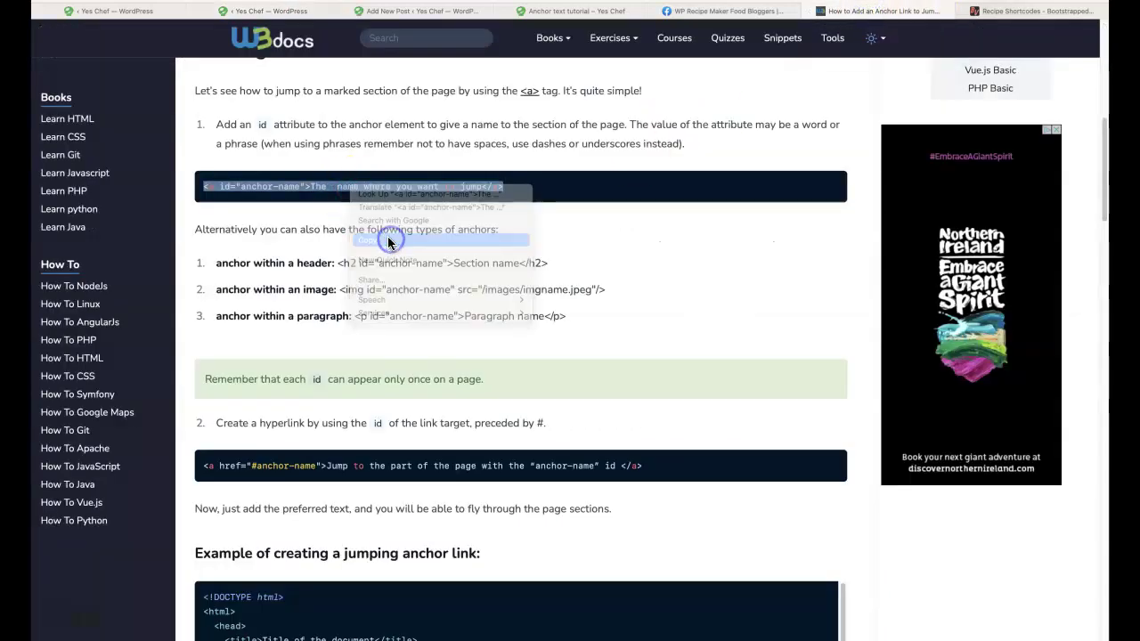
- Back in the template editor, examine the anchor line above the recipe-notes shortcode and the Notes section in the recipe preview
{"action": "left_click", "coordinate": [280, 11]}
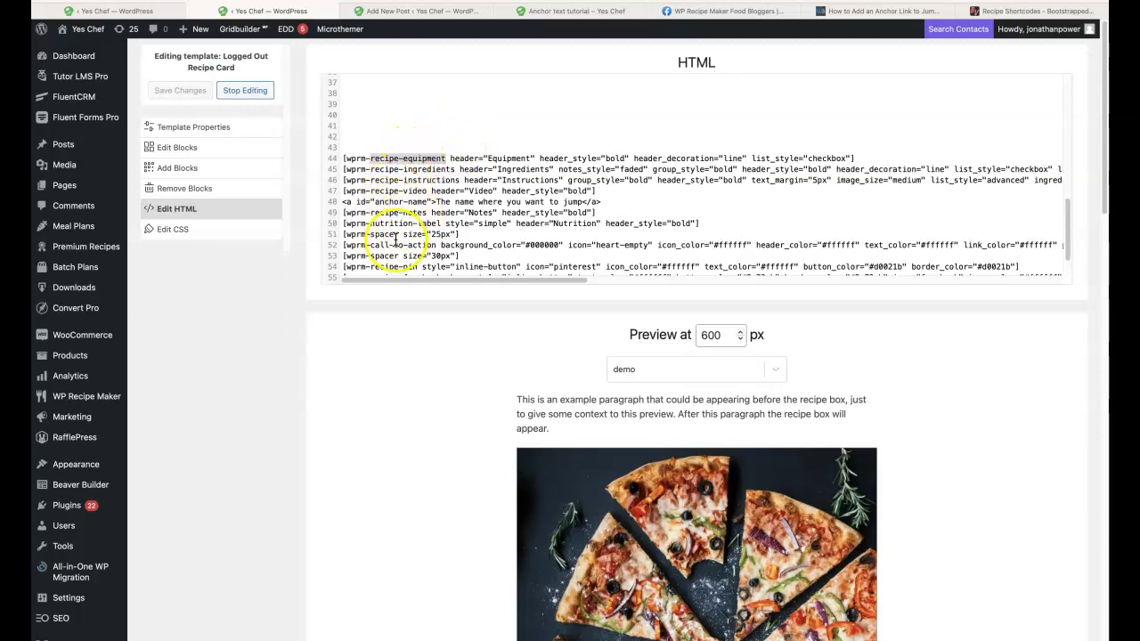
{"action": "left_click_drag", "start_coordinate": [1075, 216], "coordinate": [1071, 230]}
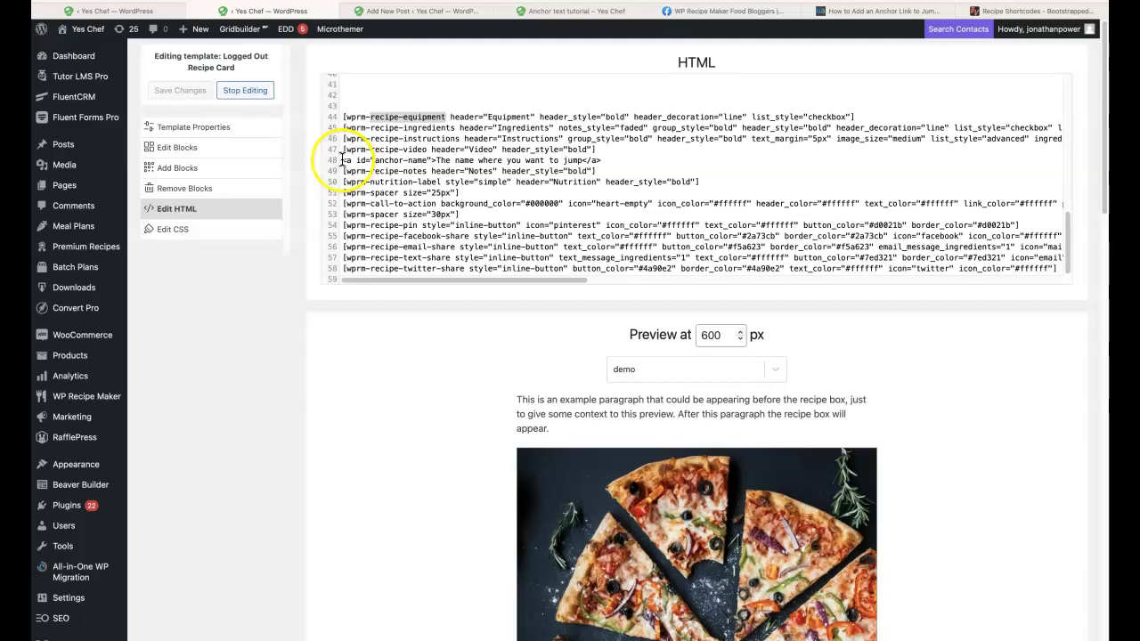
{"action": "left_click_drag", "start_coordinate": [342, 160], "coordinate": [603, 158]}
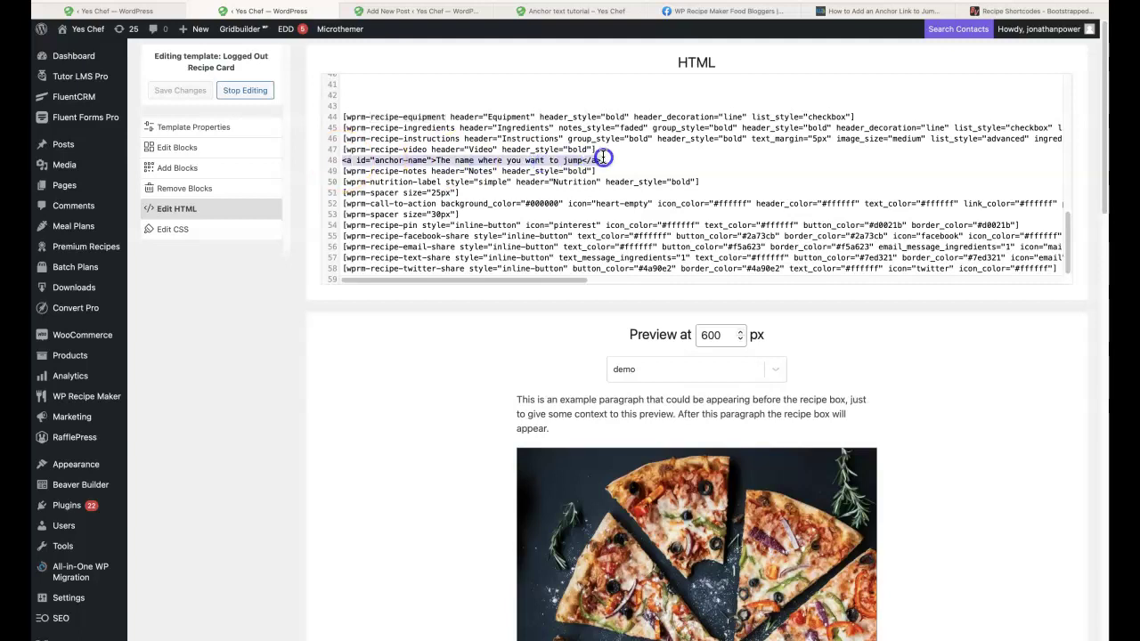
{"action": "left_click", "coordinate": [381, 171]}
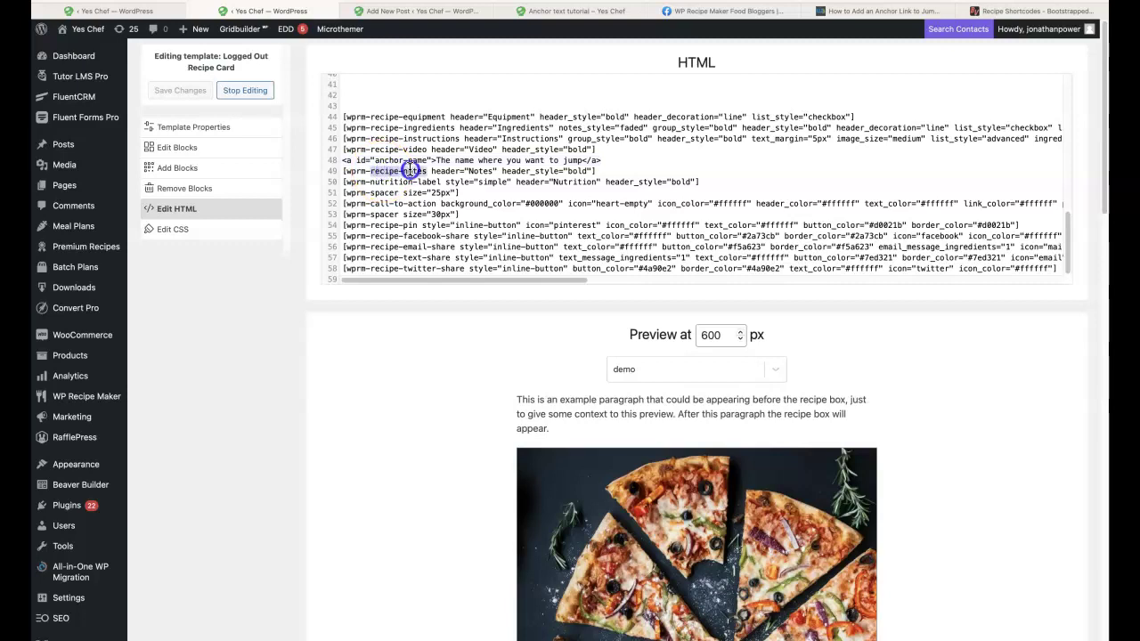
{"action": "left_click_drag", "start_coordinate": [418, 171], "coordinate": [408, 170]}
{"action": "scroll", "coordinate": [416, 358], "scroll_direction": "down", "scroll_amount": 15}
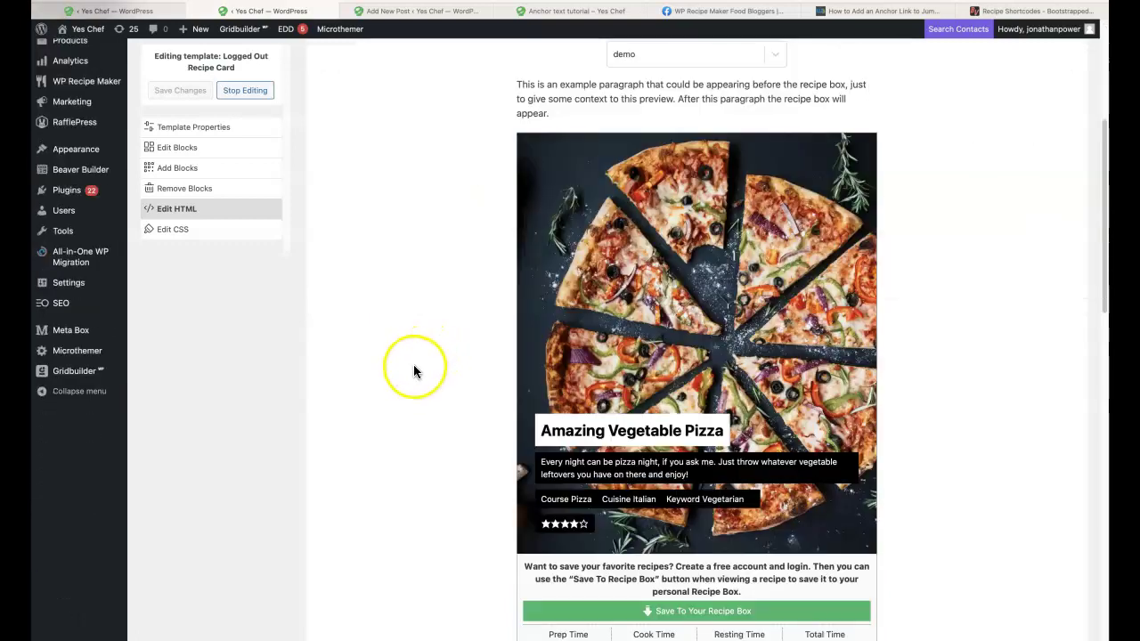
{"action": "scroll", "coordinate": [412, 370], "scroll_direction": "down", "scroll_amount": 10}
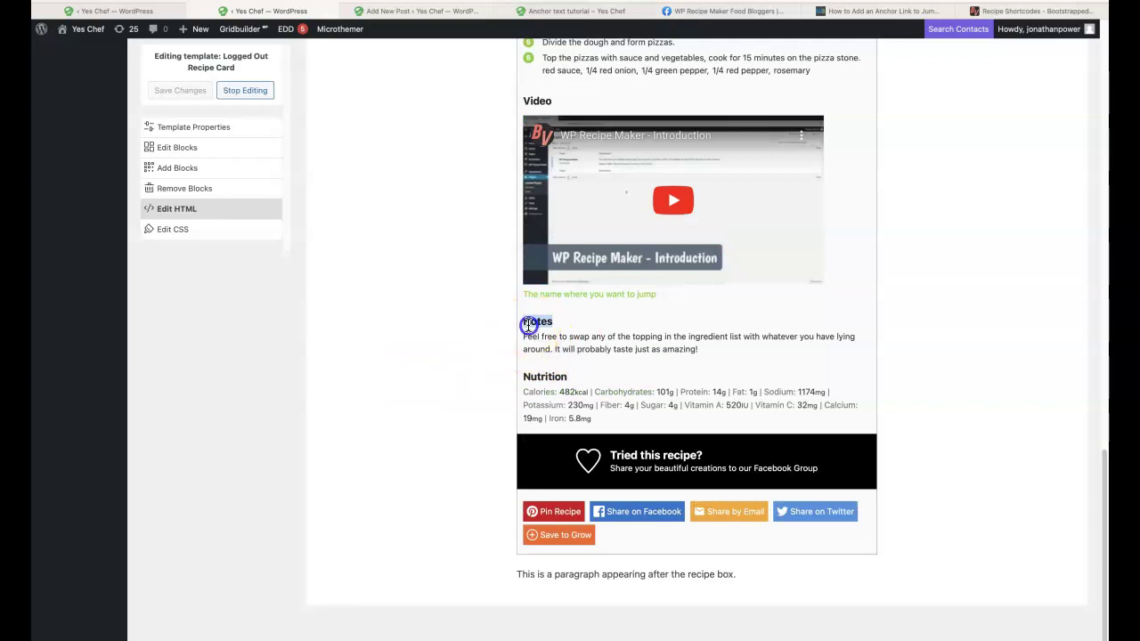
{"action": "triple_click", "coordinate": [533, 336]}
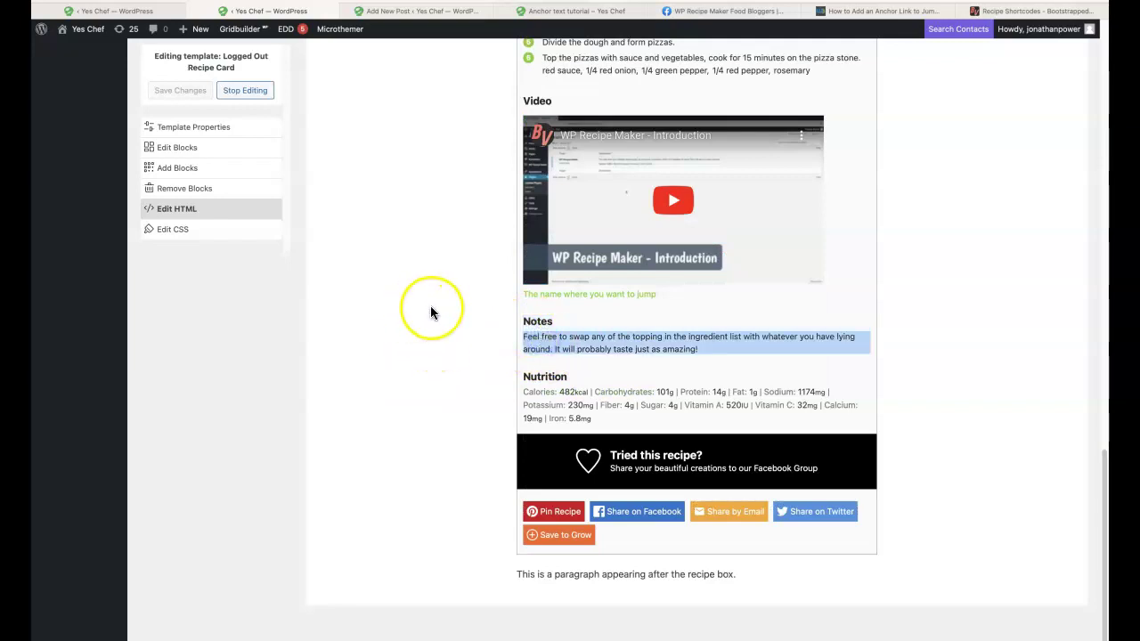
{"action": "scroll", "coordinate": [427, 317], "scroll_direction": "up", "scroll_amount": 2}
- Try adding a Private Notes block after the Recipe Notes block, check it in the preview, and discard the template changes
{"action": "left_click", "coordinate": [183, 169]}
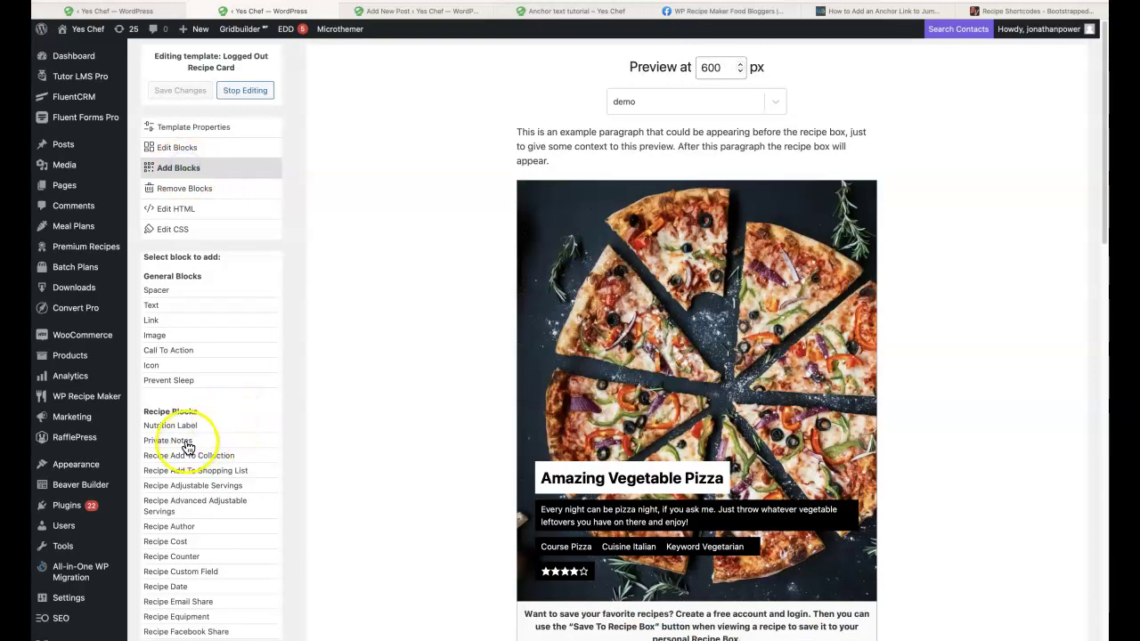
{"action": "left_click", "coordinate": [185, 442]}
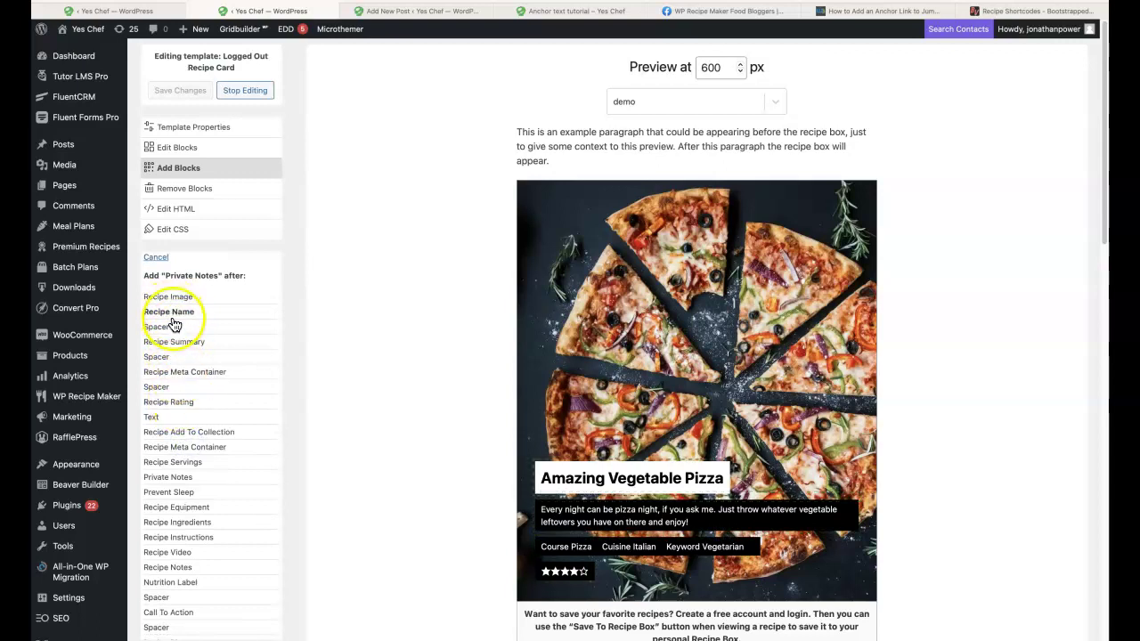
{"action": "scroll", "coordinate": [204, 374], "scroll_direction": "down", "scroll_amount": 2}
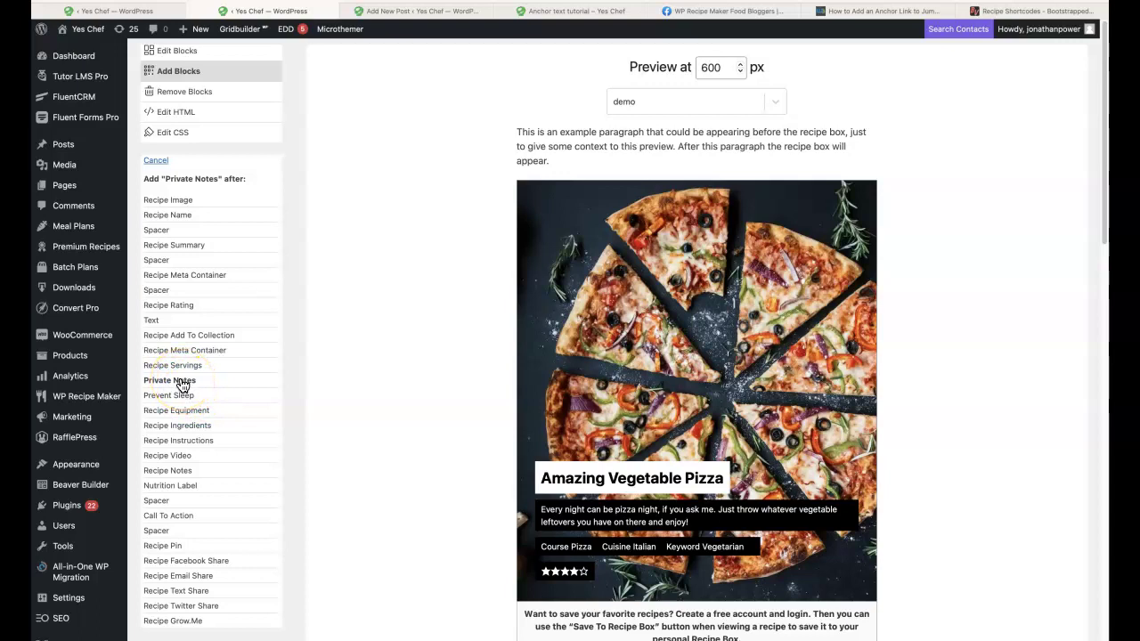
{"action": "left_click", "coordinate": [183, 471]}
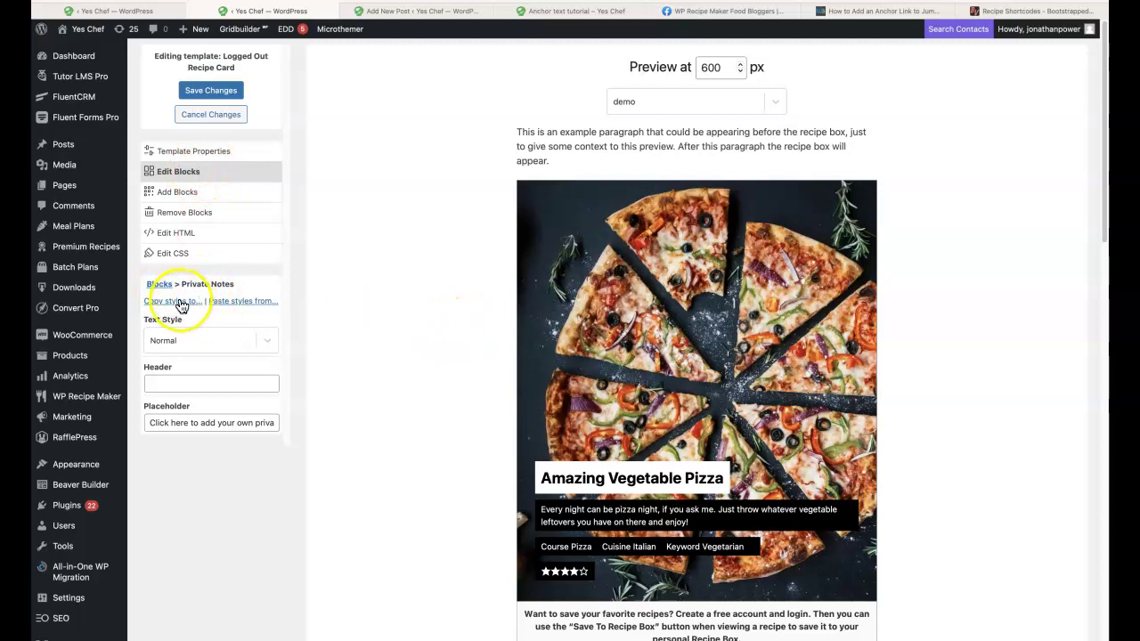
{"action": "scroll", "coordinate": [428, 356], "scroll_direction": "down", "scroll_amount": 4}
{"action": "scroll", "coordinate": [428, 359], "scroll_direction": "down", "scroll_amount": 15}
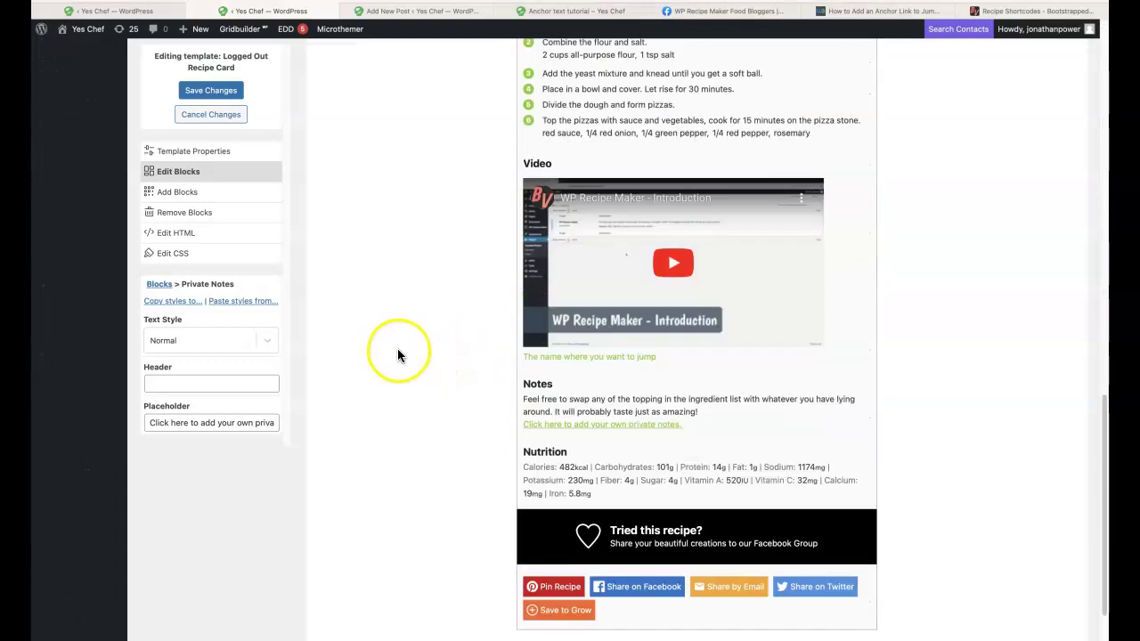
{"action": "left_click", "coordinate": [209, 114]}
{"action": "left_click", "coordinate": [676, 328]}
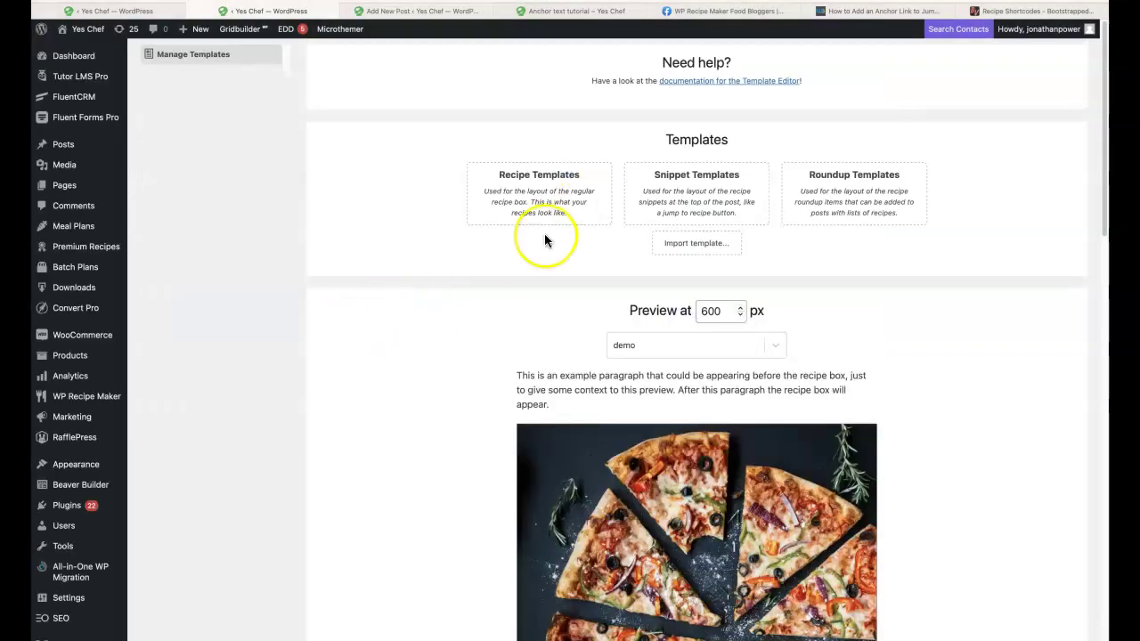
- Reopen the Logged Out Recipe Card recipe template for editing and show its HTML
{"action": "left_click", "coordinate": [550, 189]}
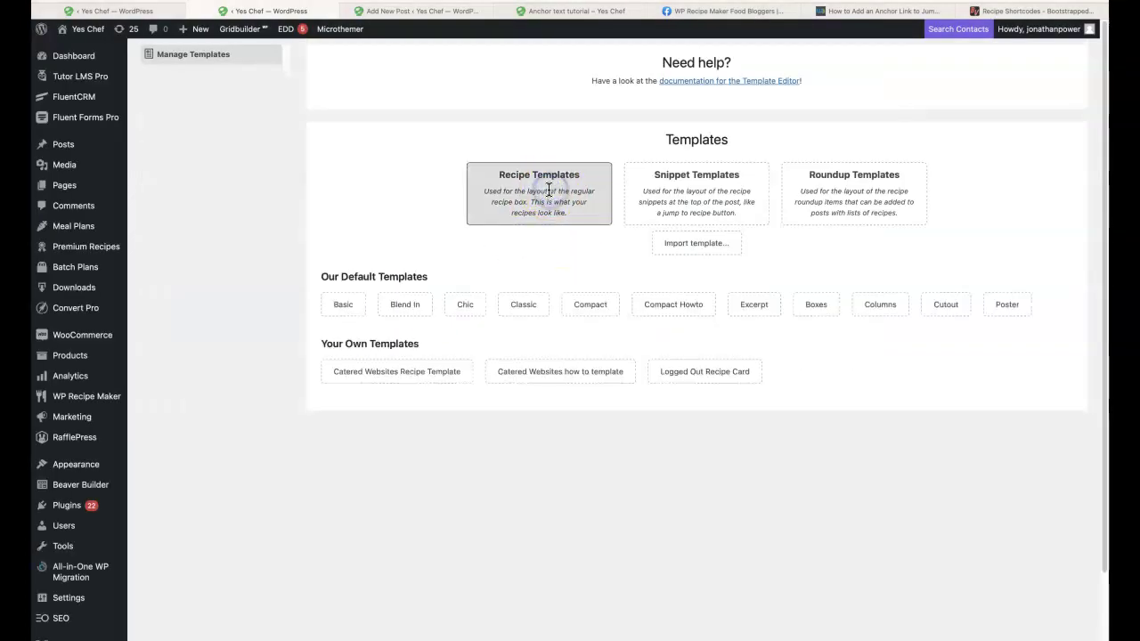
{"action": "left_click", "coordinate": [685, 371]}
{"action": "left_click", "coordinate": [613, 478]}
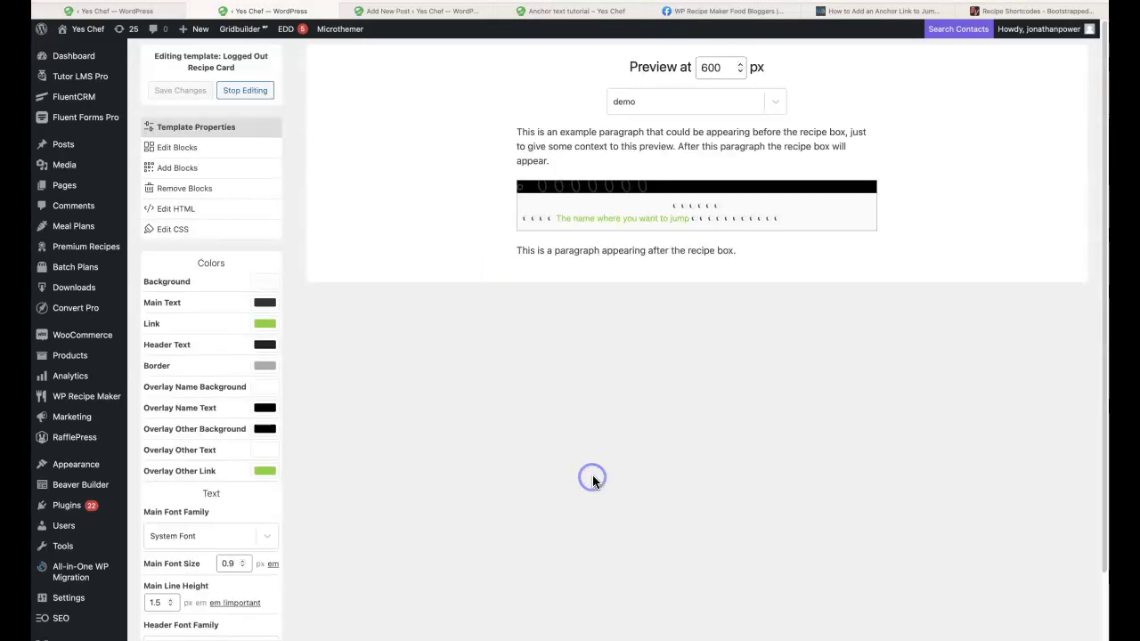
{"action": "left_click", "coordinate": [174, 208]}
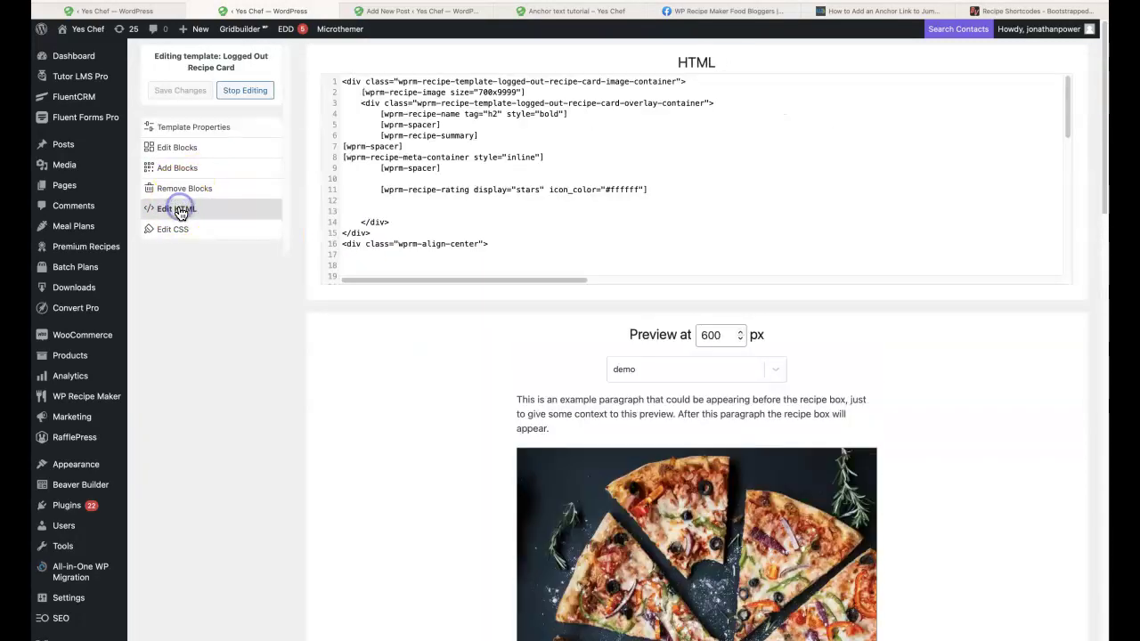
- Inspect the Notes section in the preview and locate the matching recipe-notes shortcode and anchor-name line in the HTML
{"action": "scroll", "coordinate": [771, 303], "scroll_direction": "down", "scroll_amount": 15}
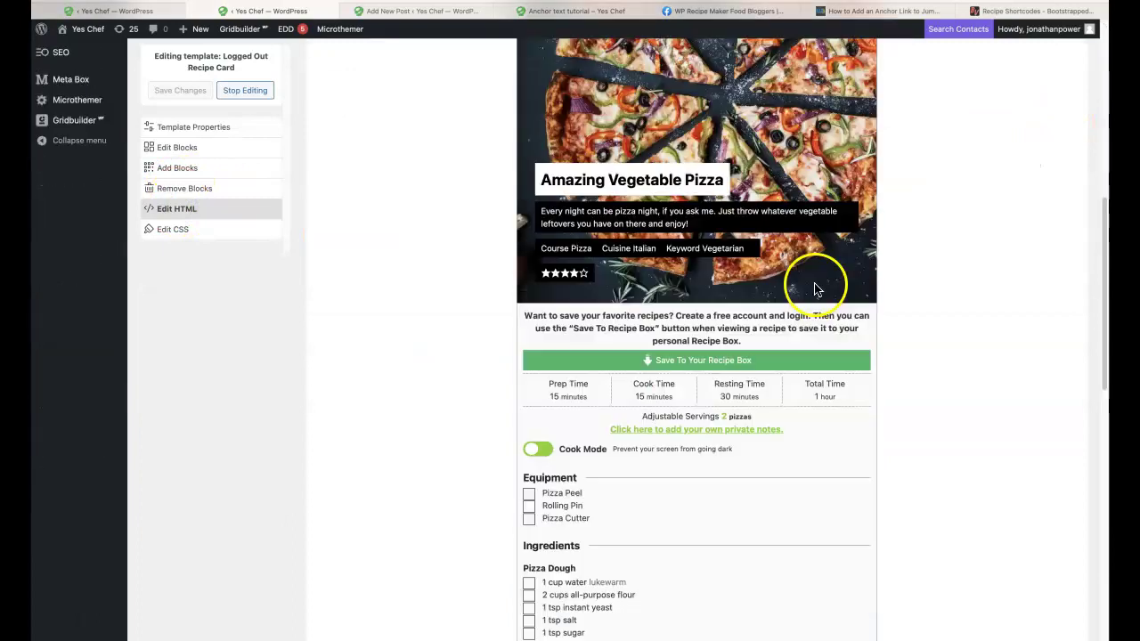
{"action": "scroll", "coordinate": [806, 289], "scroll_direction": "down", "scroll_amount": 4}
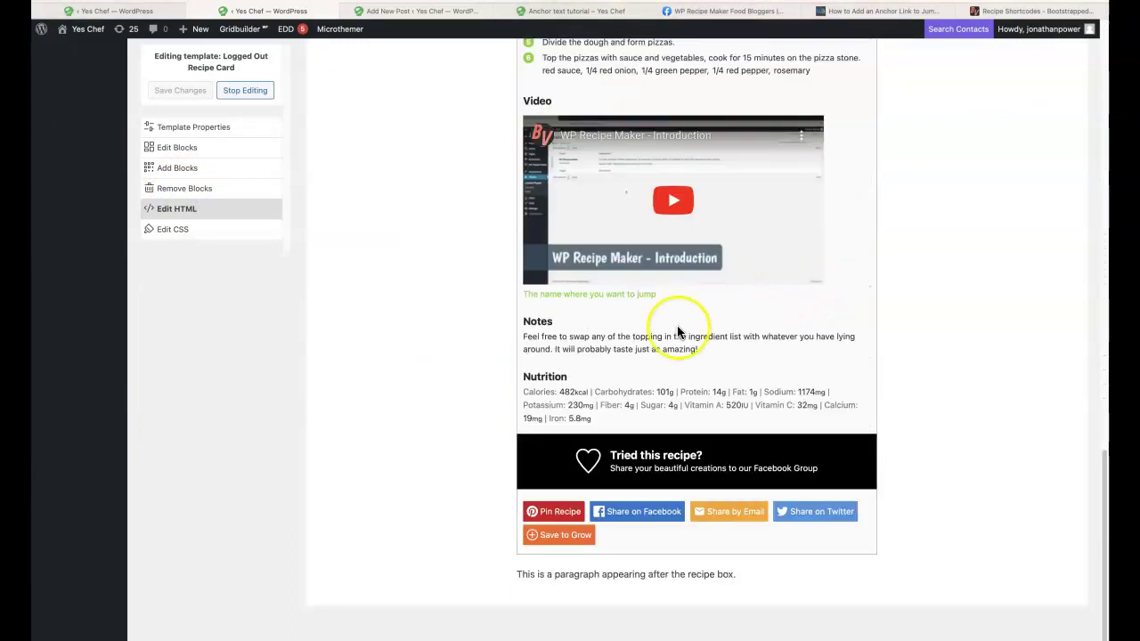
{"action": "scroll", "coordinate": [1007, 343], "scroll_direction": "up", "scroll_amount": 20}
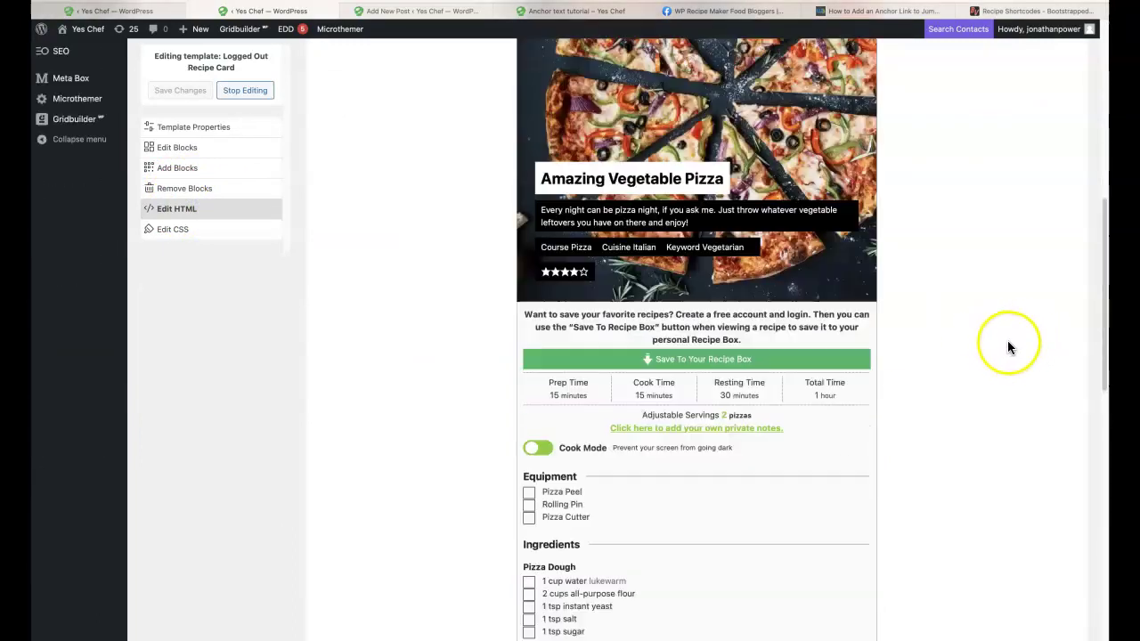
{"action": "left_click_drag", "start_coordinate": [1065, 136], "coordinate": [1066, 286]}
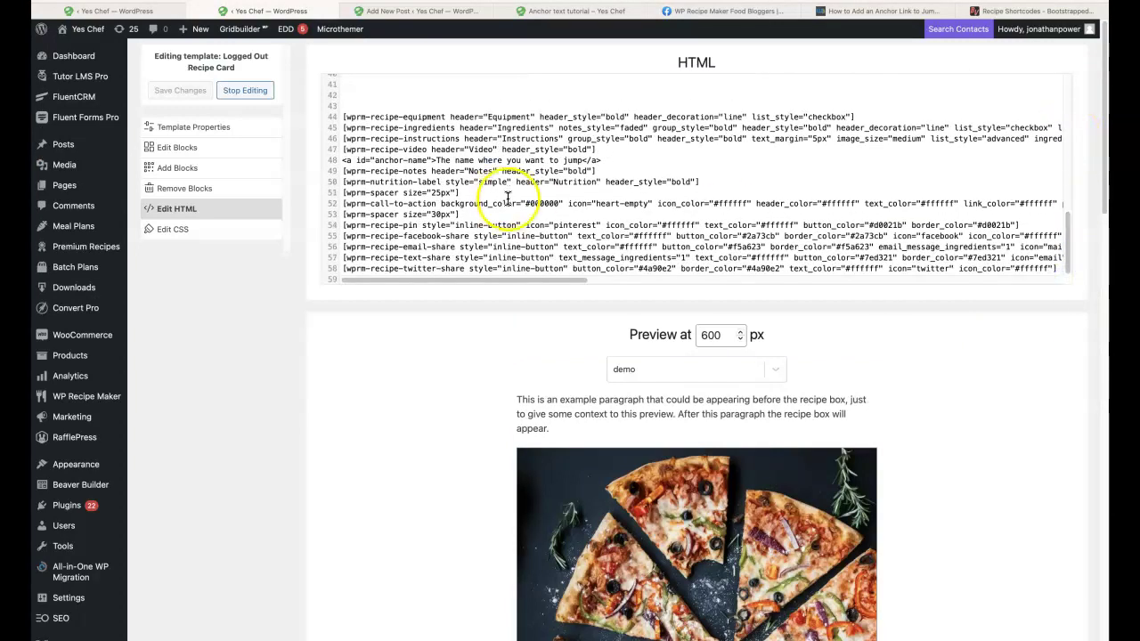
{"action": "left_click", "coordinate": [412, 171]}
{"action": "left_click", "coordinate": [346, 161]}
{"action": "left_click_drag", "start_coordinate": [344, 160], "coordinate": [605, 160]}
- Compare the W3docs anchor example with the anchor line in the template's HTML and its preview
{"action": "left_click", "coordinate": [855, 10]}
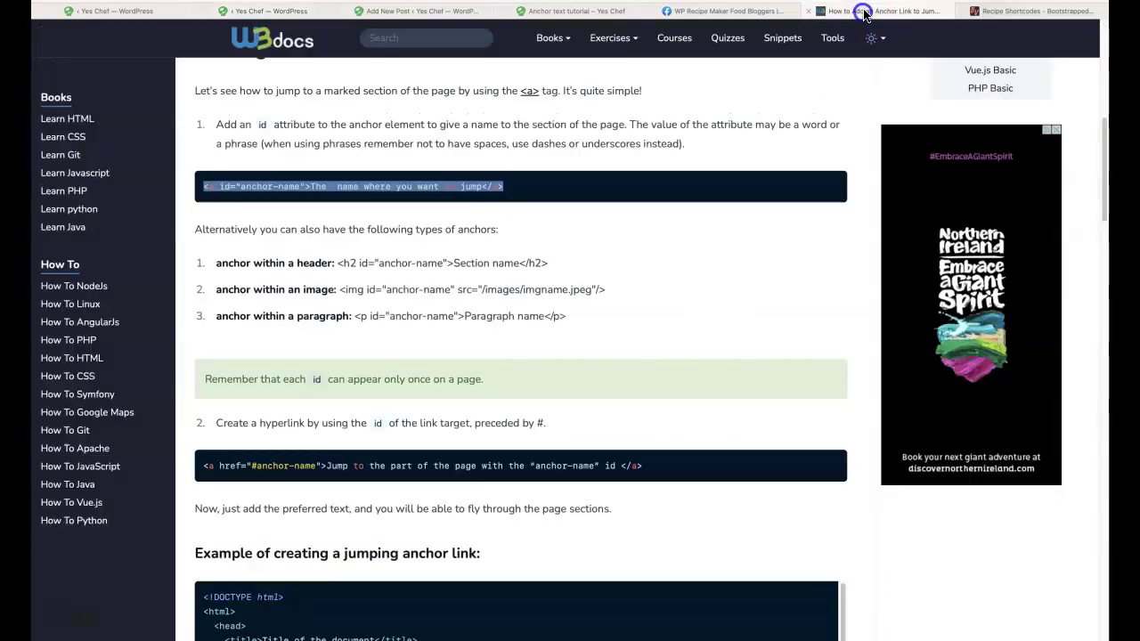
{"action": "double_click", "coordinate": [428, 186]}
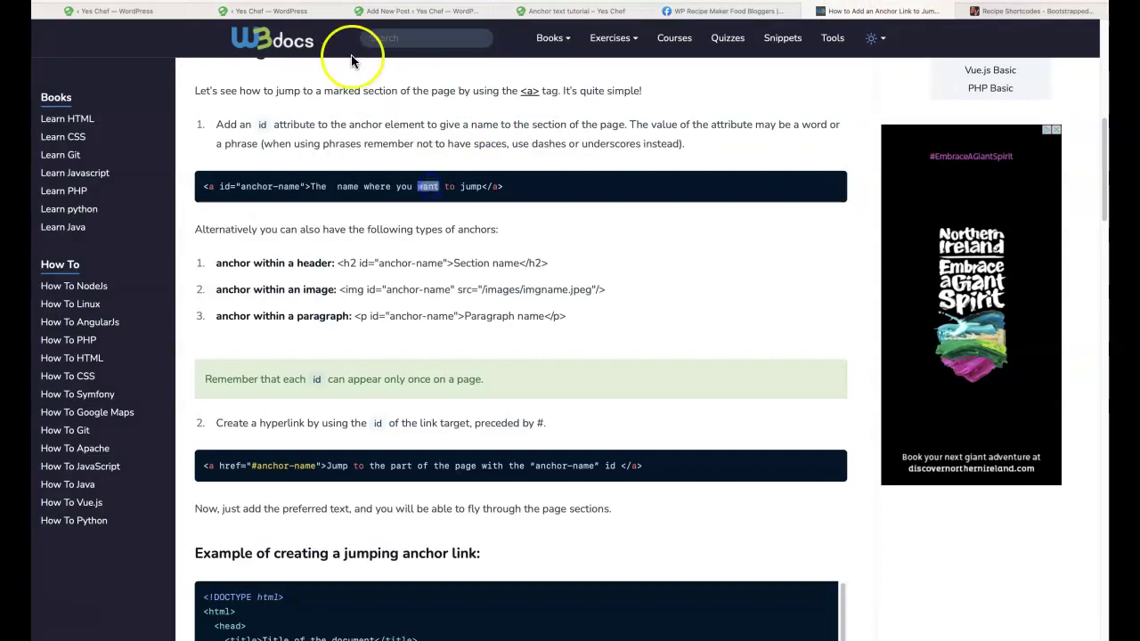
{"action": "left_click", "coordinate": [267, 11]}
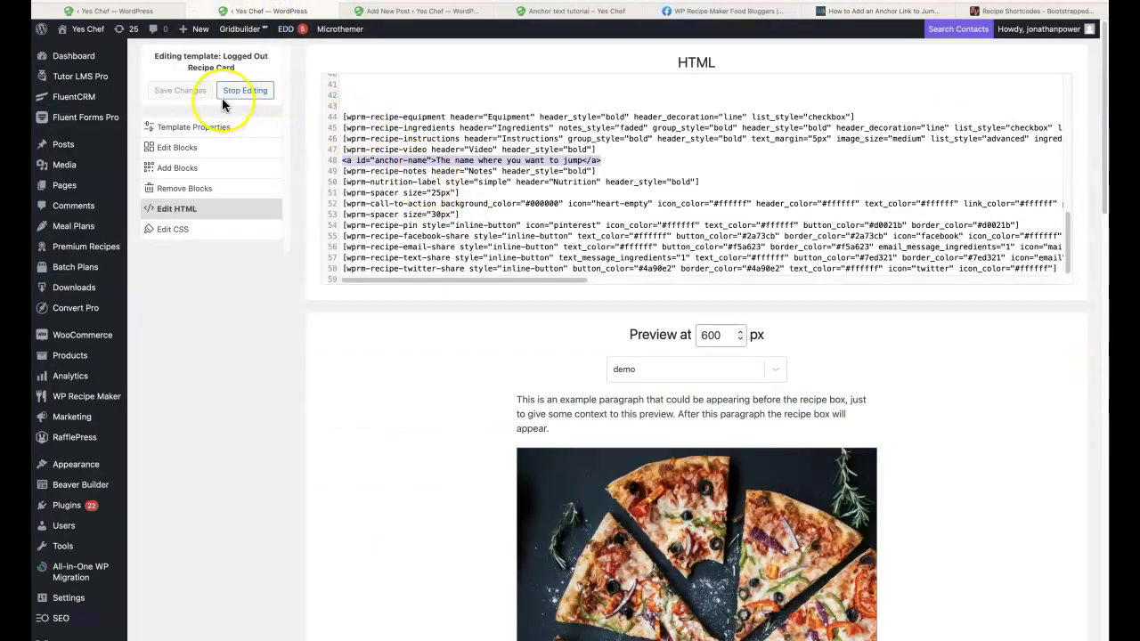
{"action": "scroll", "coordinate": [484, 356], "scroll_direction": "down", "scroll_amount": 10}
{"action": "scroll", "coordinate": [464, 356], "scroll_direction": "up", "scroll_amount": 10}
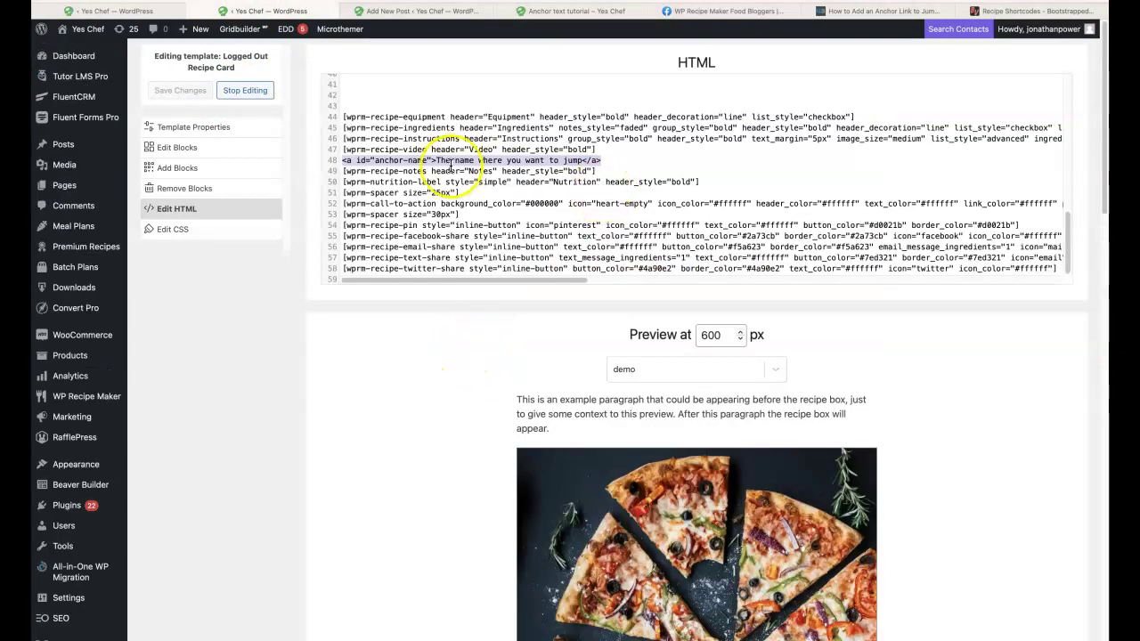
- Copy the <a id="anchor-name"> line above the recipe-notes shortcode, then delete it from the template's HTML along with its empty line
{"action": "left_click", "coordinate": [400, 160]}
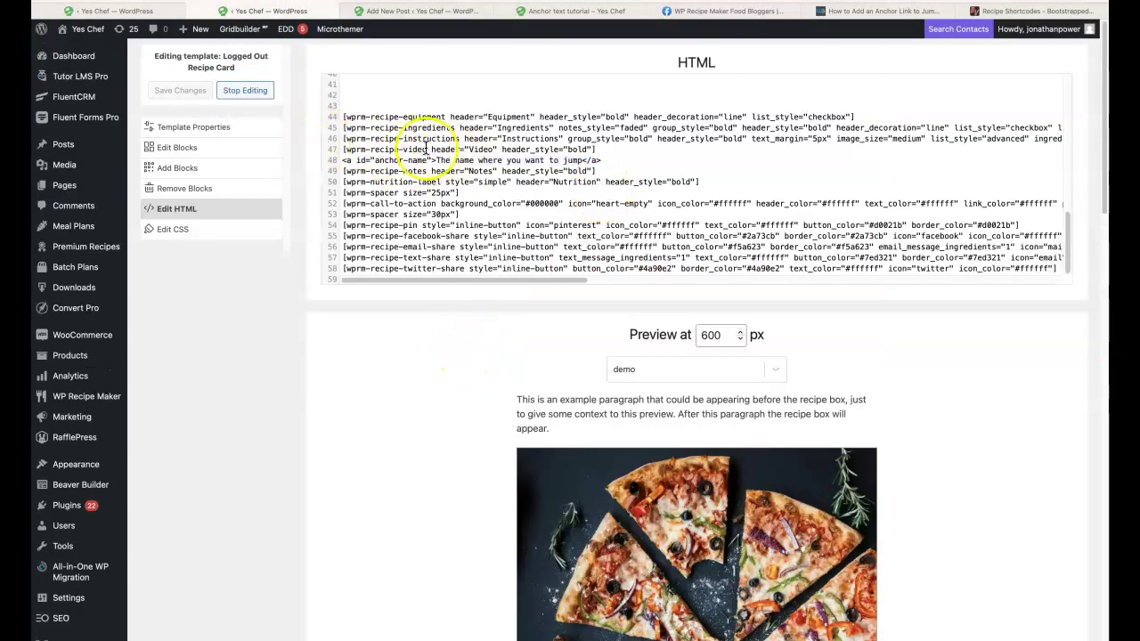
{"action": "left_click_drag", "start_coordinate": [344, 160], "coordinate": [640, 161]}
{"action": "key", "text": "super+c"}
{"action": "key", "text": "BackSpace"}
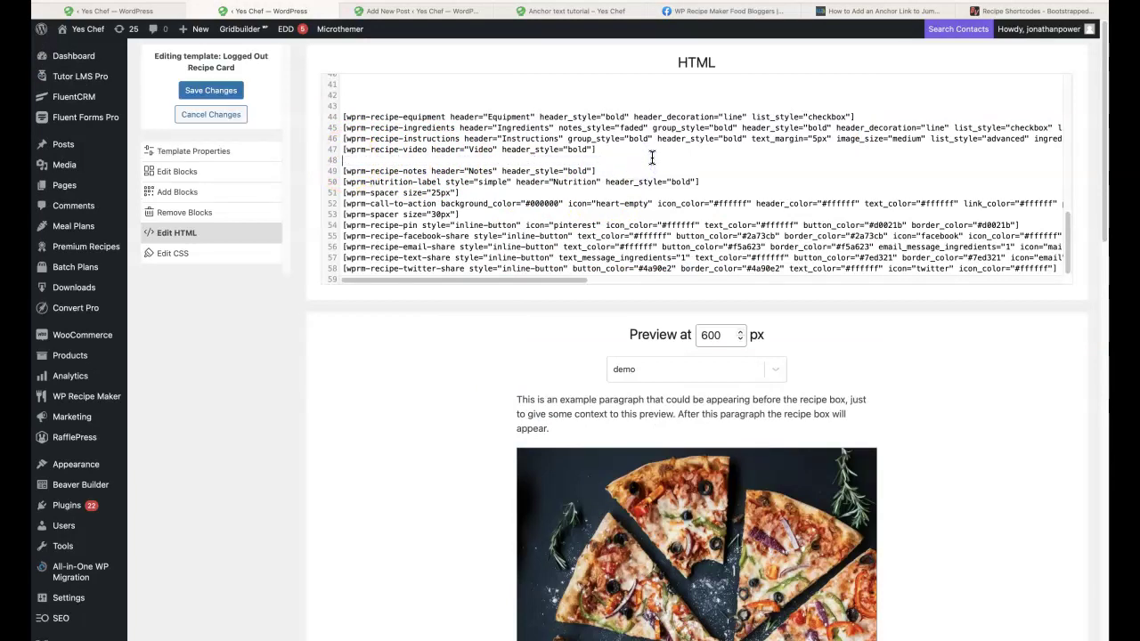
{"action": "key", "text": "BackSpace"}
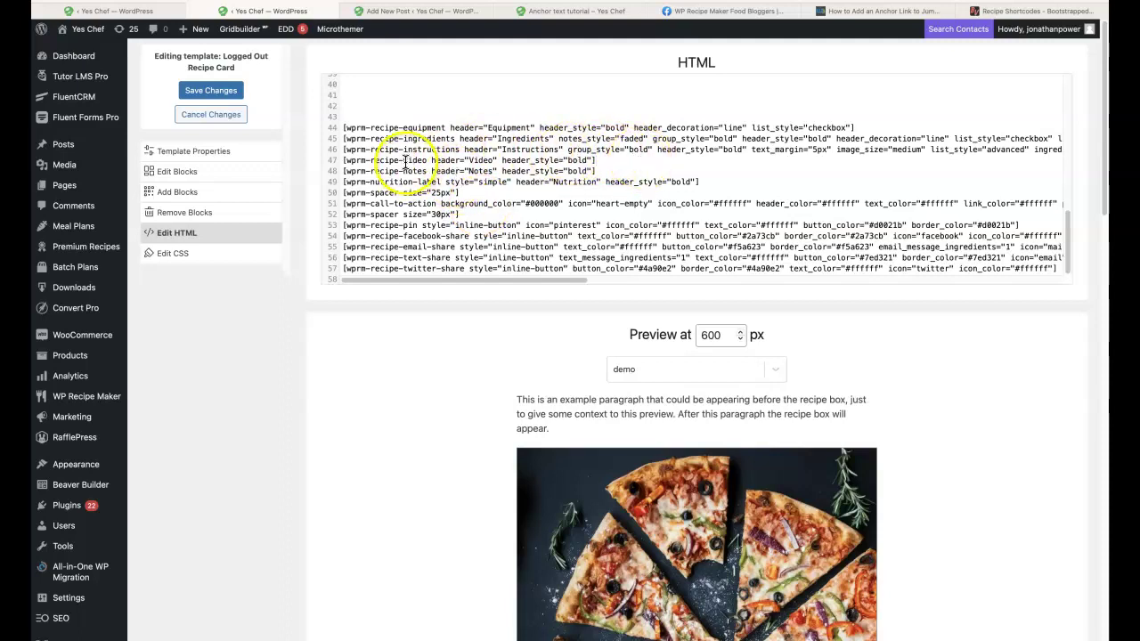
- Paste the copied anchor-name line on a new line above the recipe-video shortcode in the template's HTML and save the changes
{"action": "left_click", "coordinate": [345, 159]}
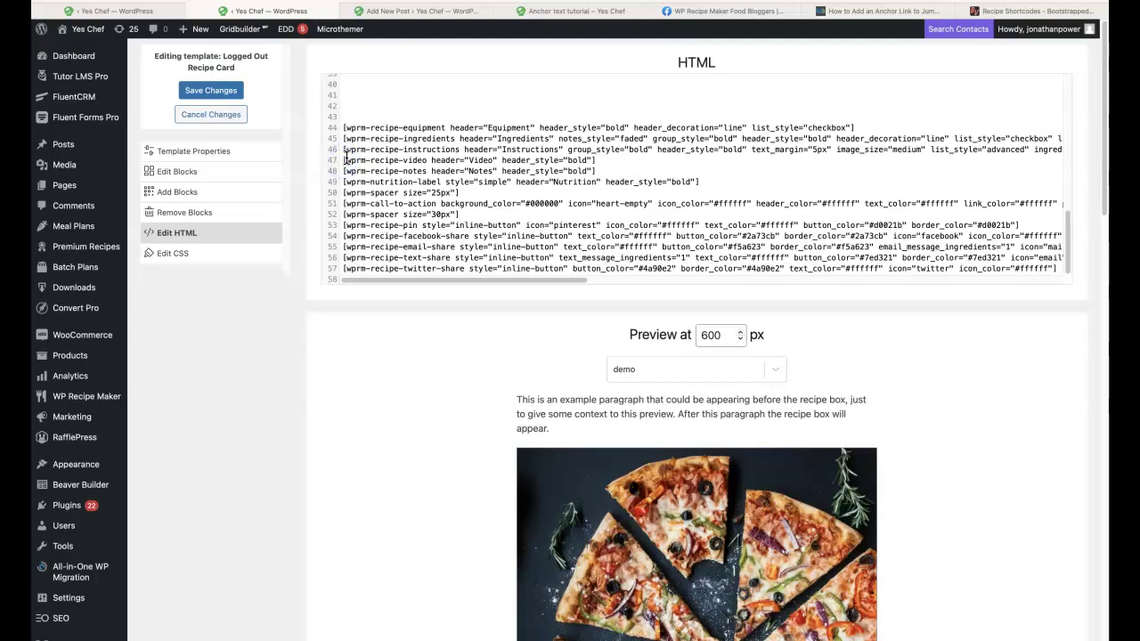
{"action": "key", "text": "Return"}
{"action": "left_click", "coordinate": [364, 161]}
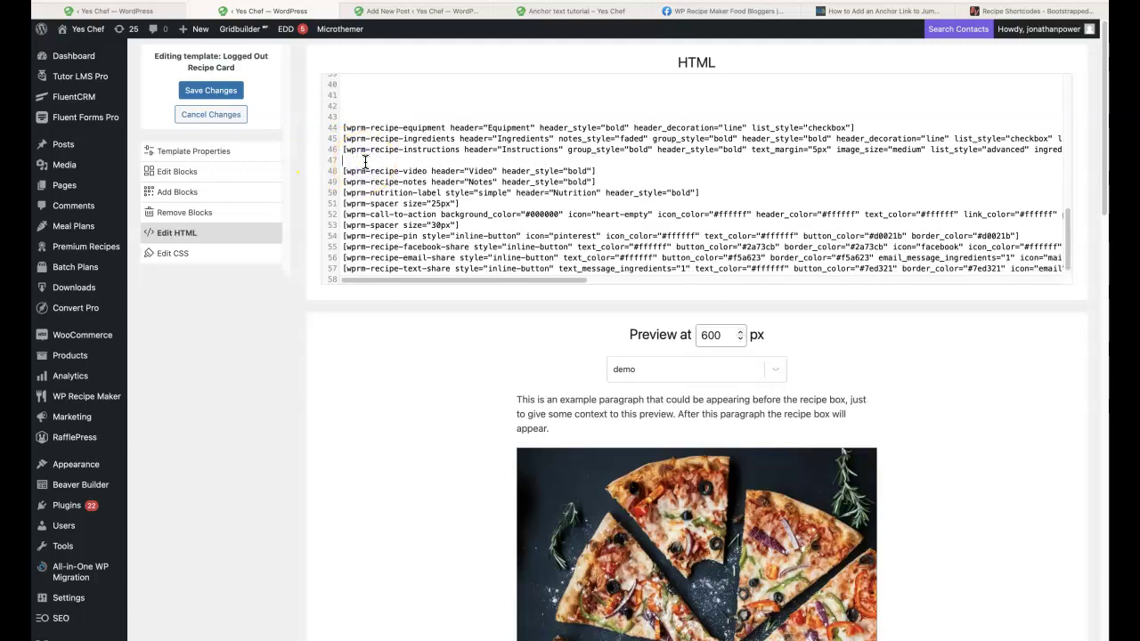
{"action": "key", "text": "super+v"}
{"action": "left_click", "coordinate": [214, 92]}
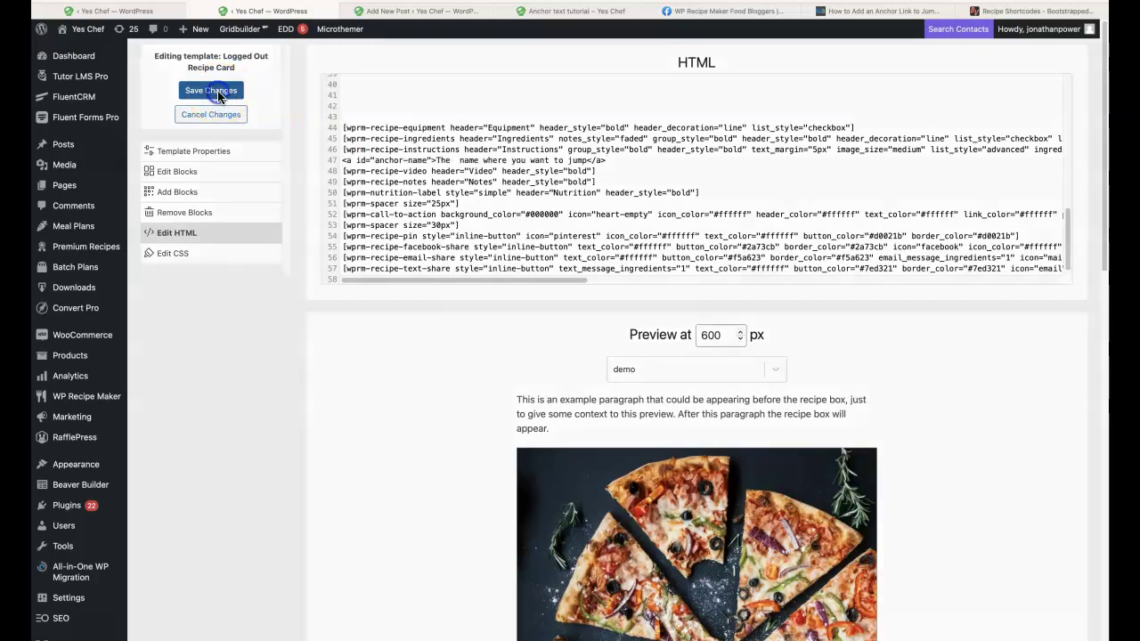
{"action": "left_click", "coordinate": [681, 326]}
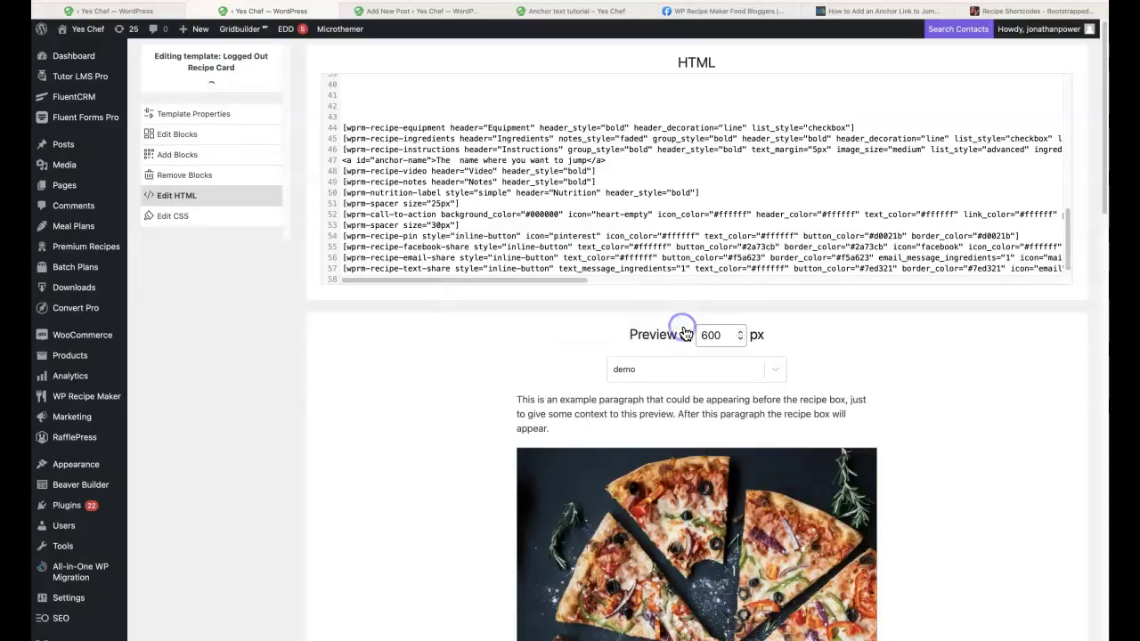
- Test the jump link on the published Anchor text tutorial post and check where it lands in the recipe card
{"action": "left_click", "coordinate": [533, 12]}
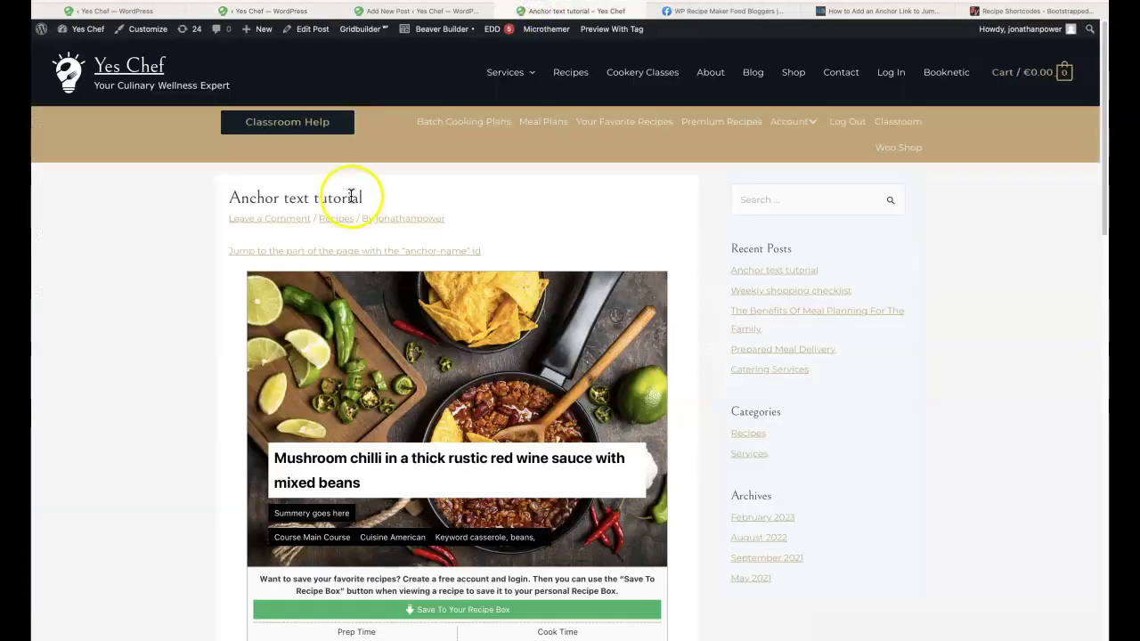
{"action": "left_click", "coordinate": [294, 254]}
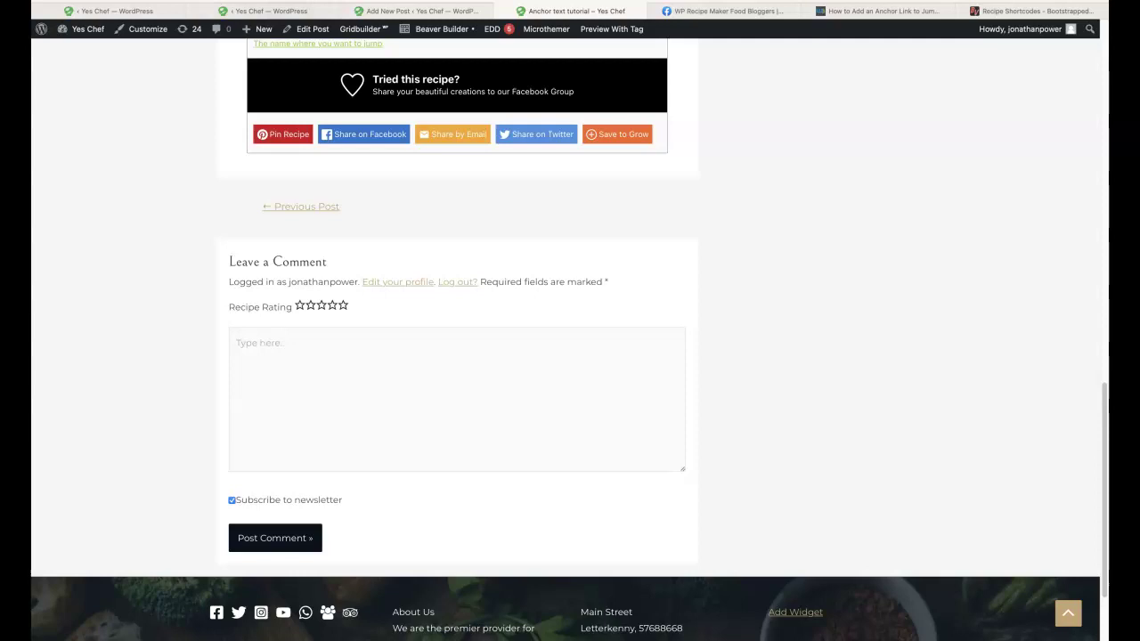
{"action": "left_click", "coordinate": [271, 11]}
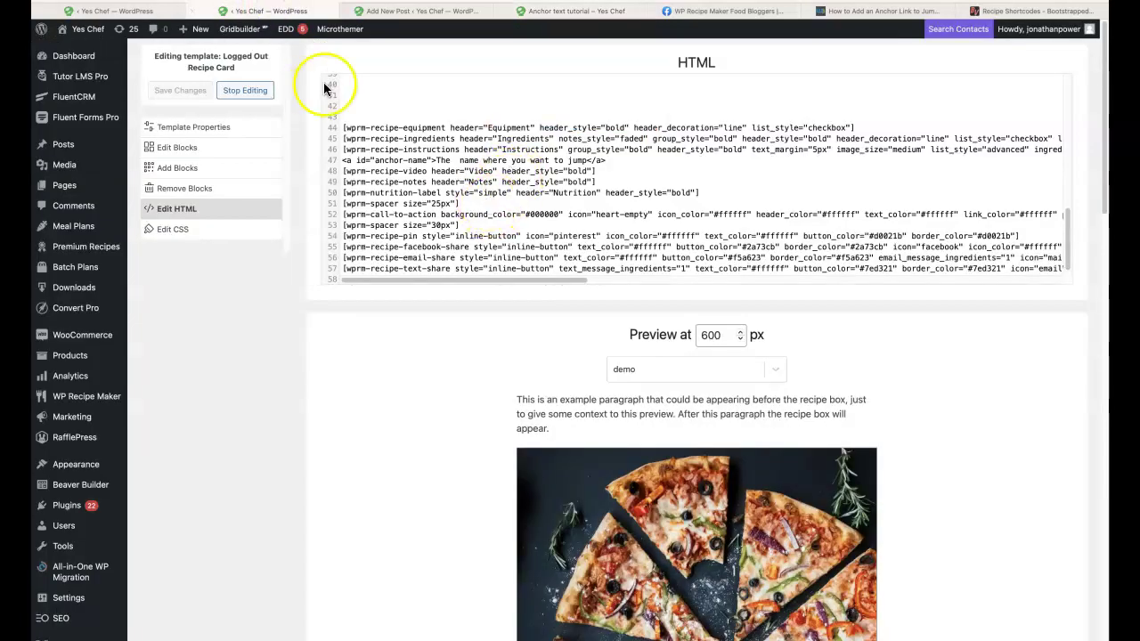
{"action": "left_click", "coordinate": [552, 13]}
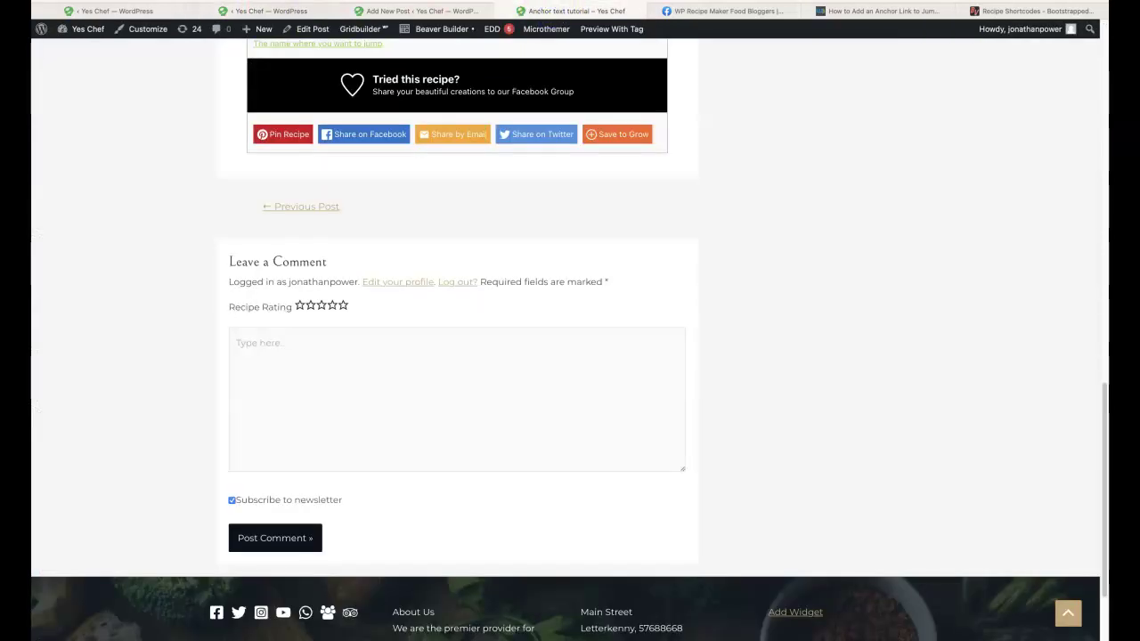
{"action": "scroll", "coordinate": [838, 166], "scroll_direction": "up", "scroll_amount": 15}
{"action": "left_click", "coordinate": [839, 194]}
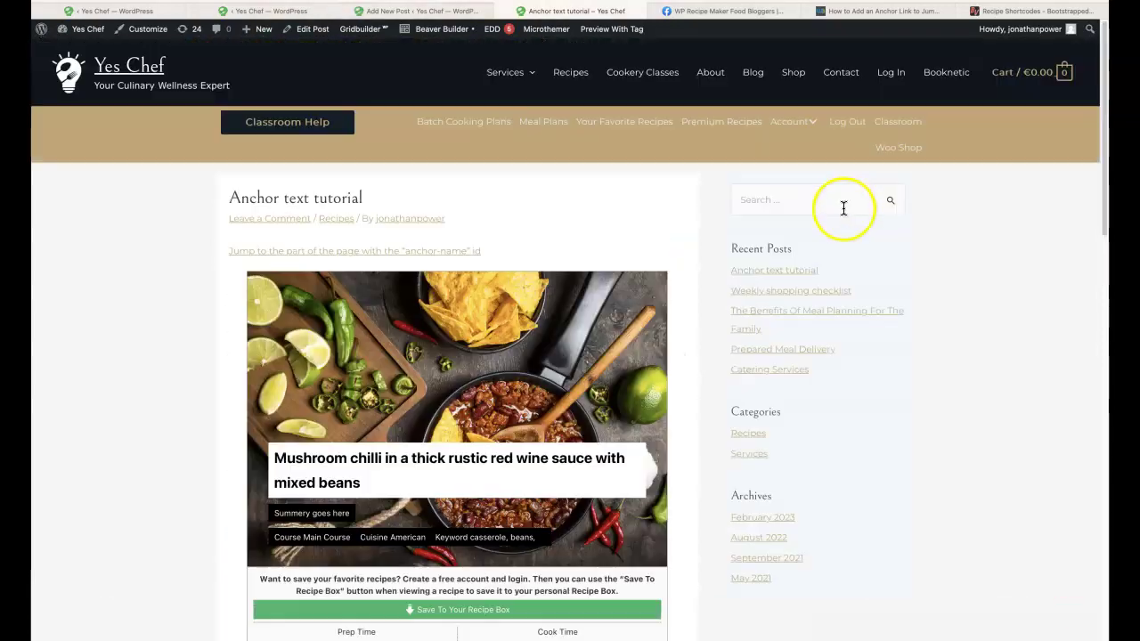
{"action": "left_click", "coordinate": [344, 252]}
{"action": "left_click", "coordinate": [191, 202]}
{"action": "scroll", "coordinate": [151, 206], "scroll_direction": "up", "scroll_amount": 5}
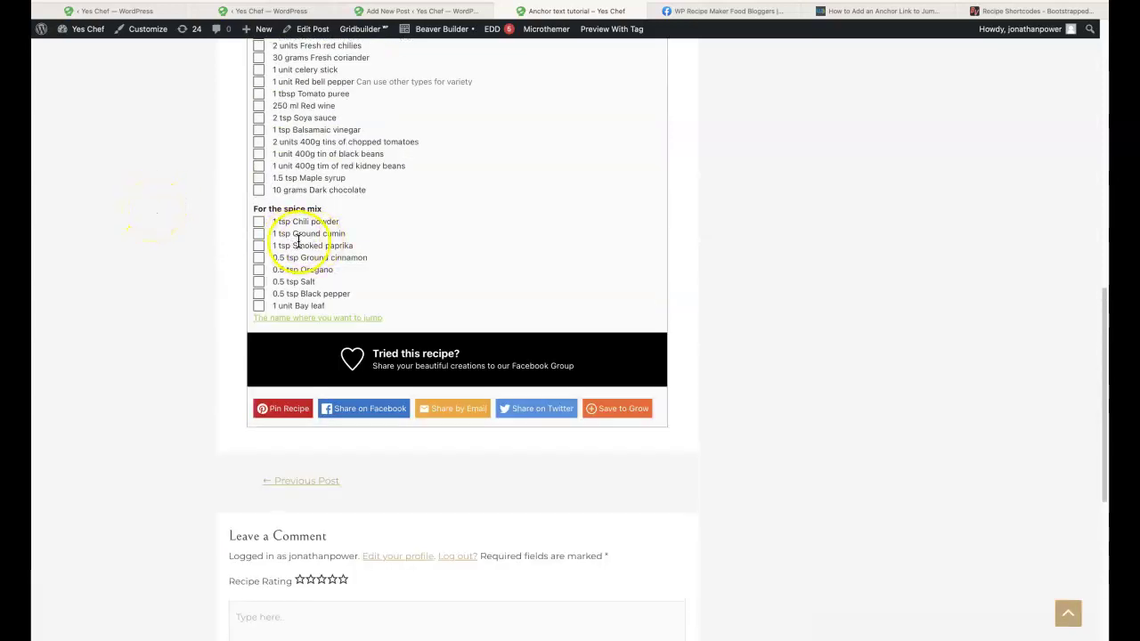
{"action": "scroll", "coordinate": [298, 252], "scroll_direction": "up", "scroll_amount": 4}
{"action": "scroll", "coordinate": [296, 250], "scroll_direction": "down", "scroll_amount": 1}
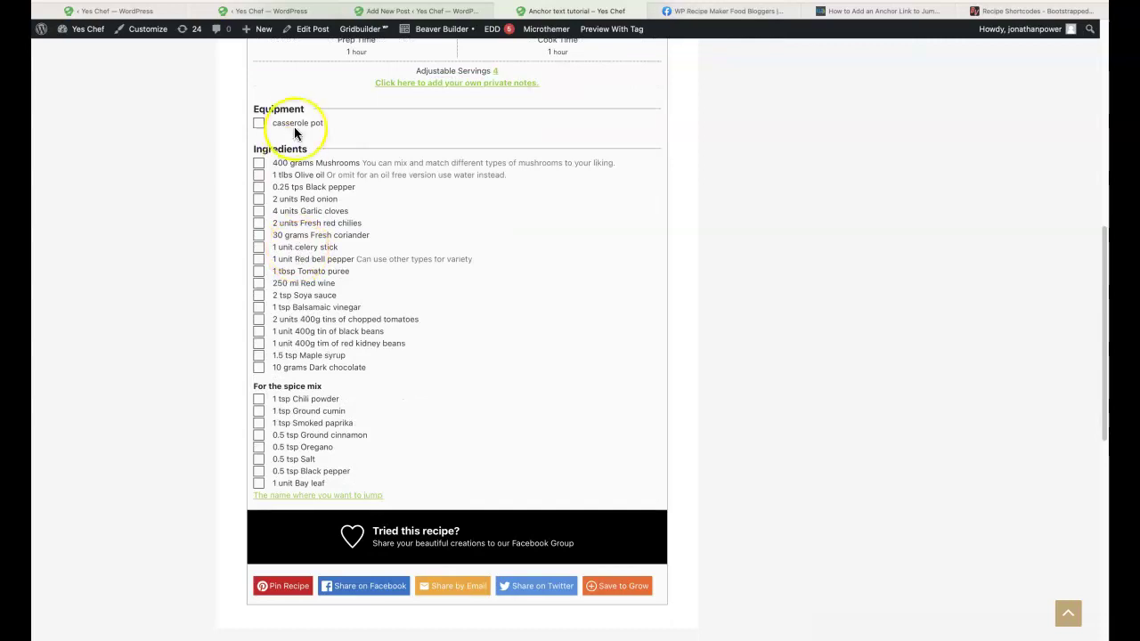
- Move the anchor-name line to a new line above the recipe-instructions shortcode in the template's HTML and save the changes
{"action": "left_click", "coordinate": [262, 11]}
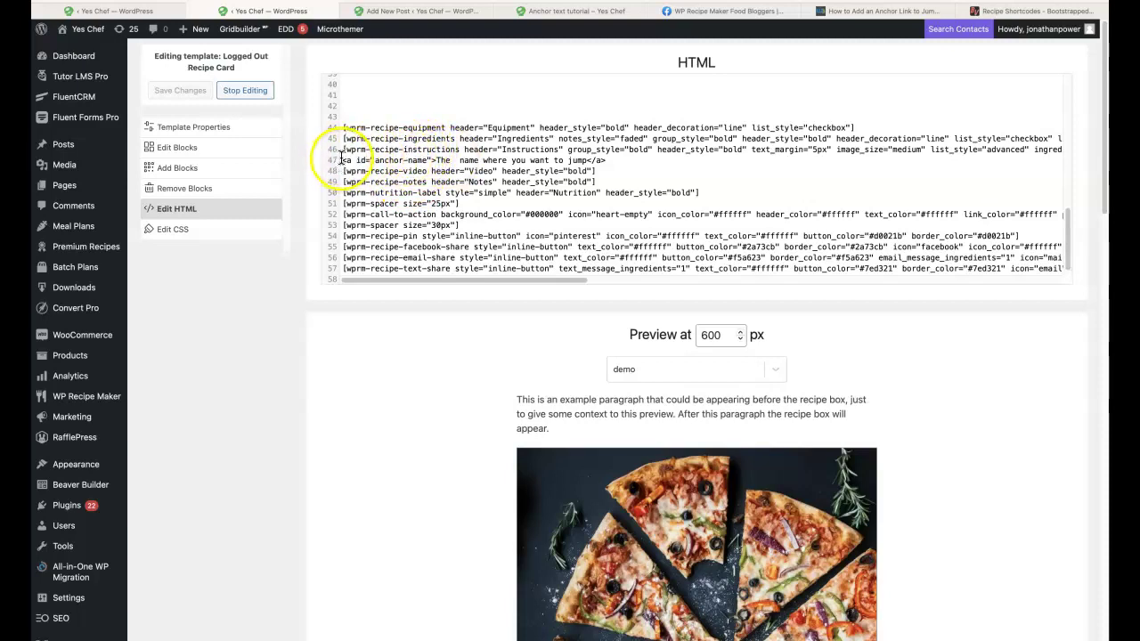
{"action": "left_click_drag", "start_coordinate": [343, 162], "coordinate": [619, 160]}
{"action": "right_click", "coordinate": [552, 161]}
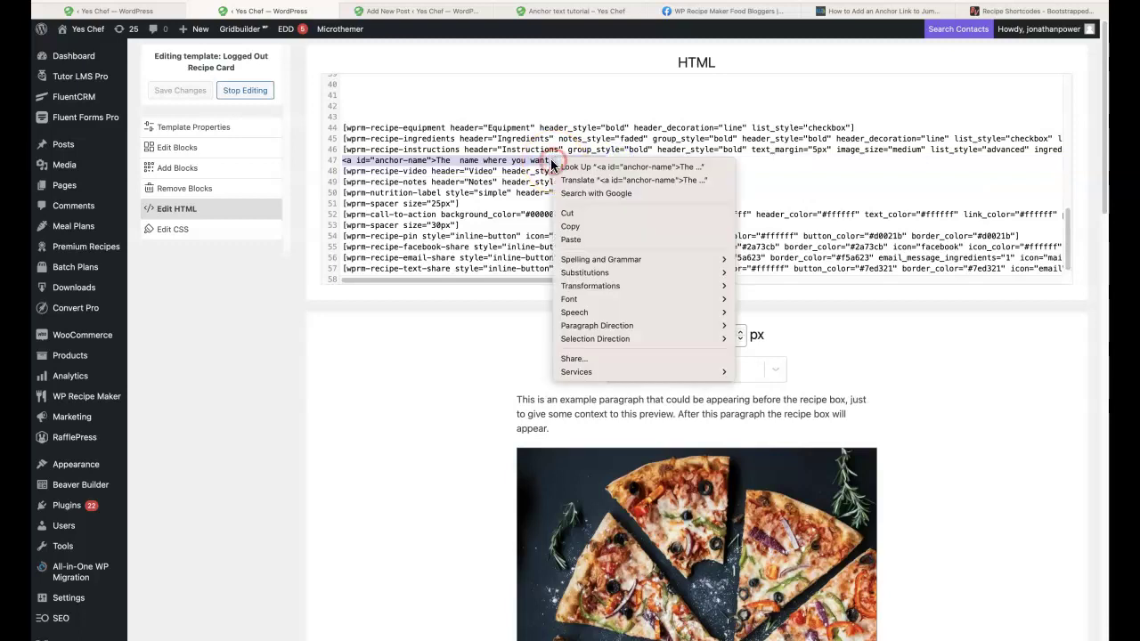
{"action": "left_click", "coordinate": [584, 214]}
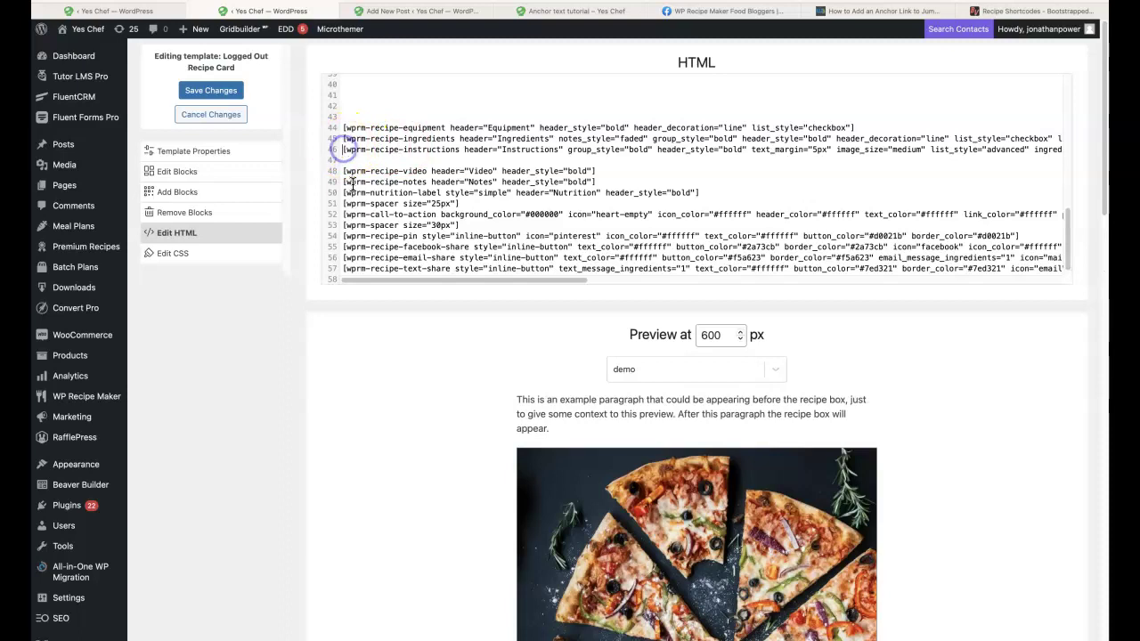
{"action": "key", "text": "Return"}
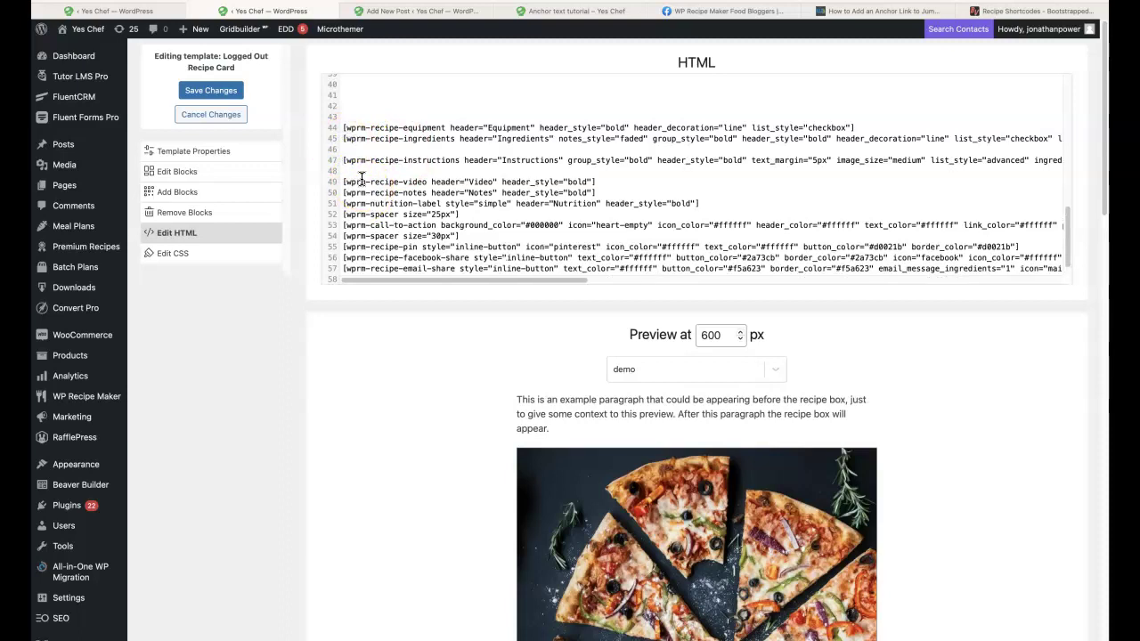
{"action": "key", "text": "super+v"}
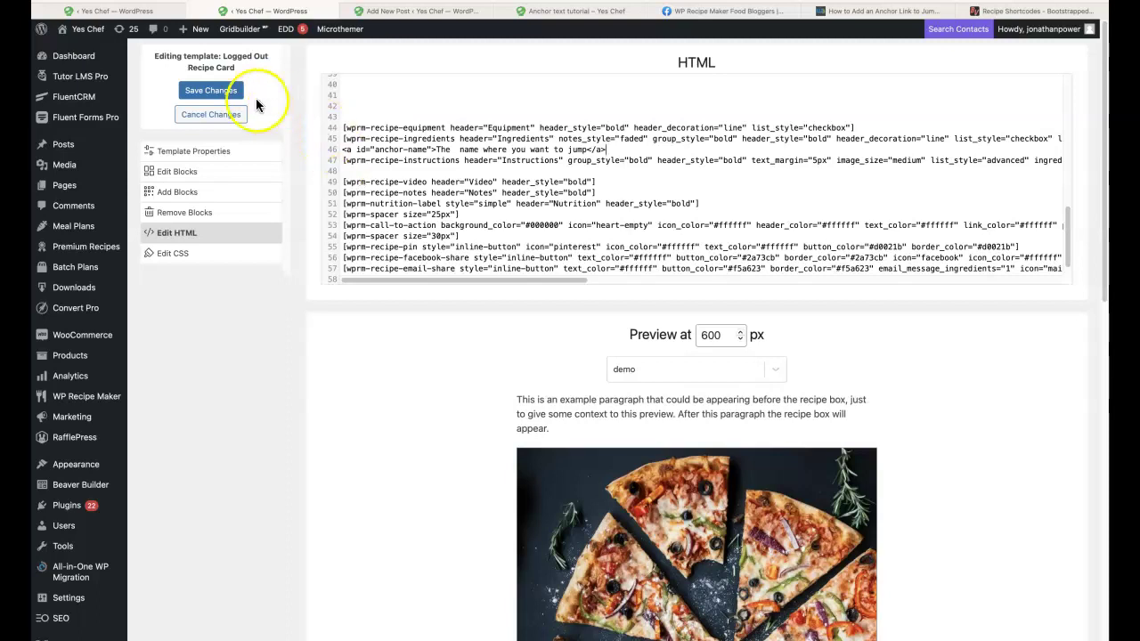
{"action": "left_click", "coordinate": [211, 93]}
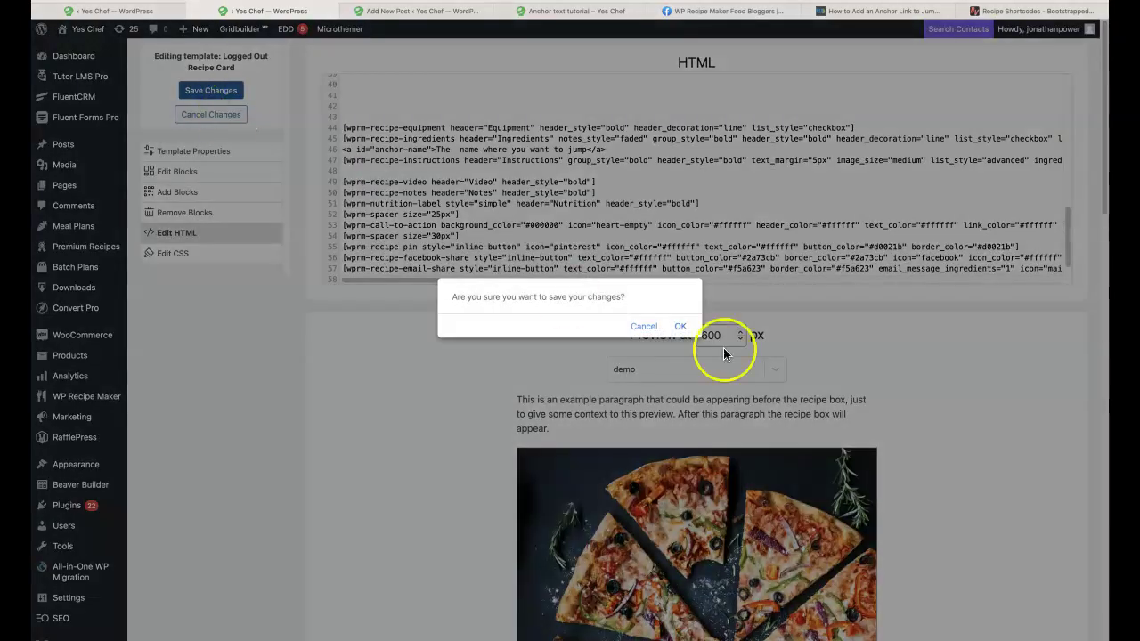
{"action": "left_click", "coordinate": [679, 330]}
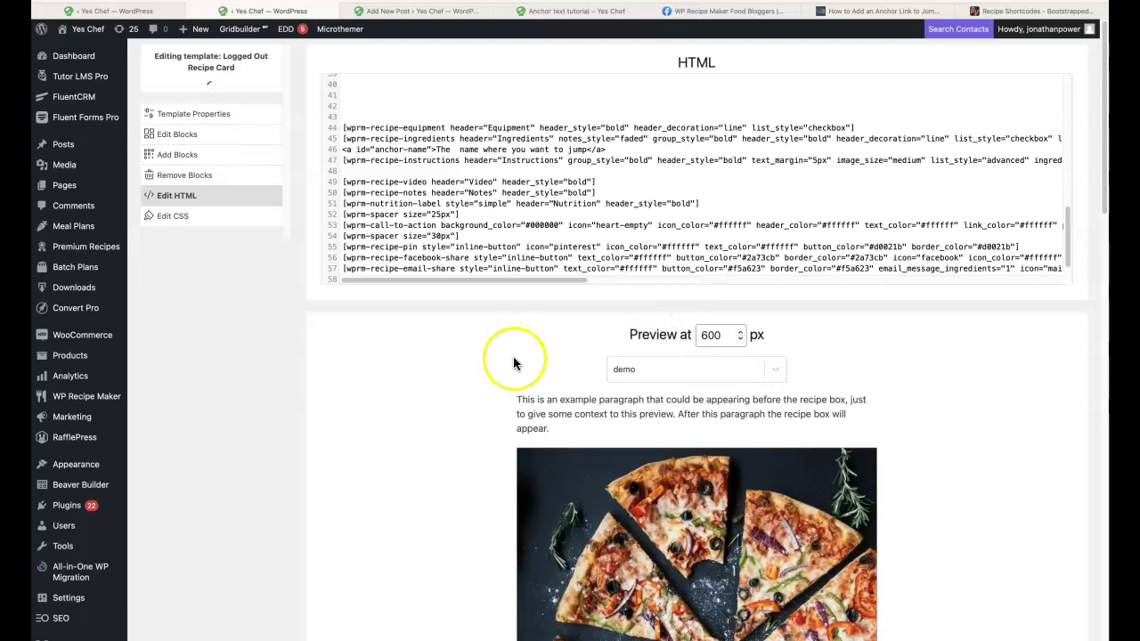
- Reload the Anchor text tutorial post and test its jump link again, then return to the beginning of the post
{"action": "left_click", "coordinate": [562, 12]}
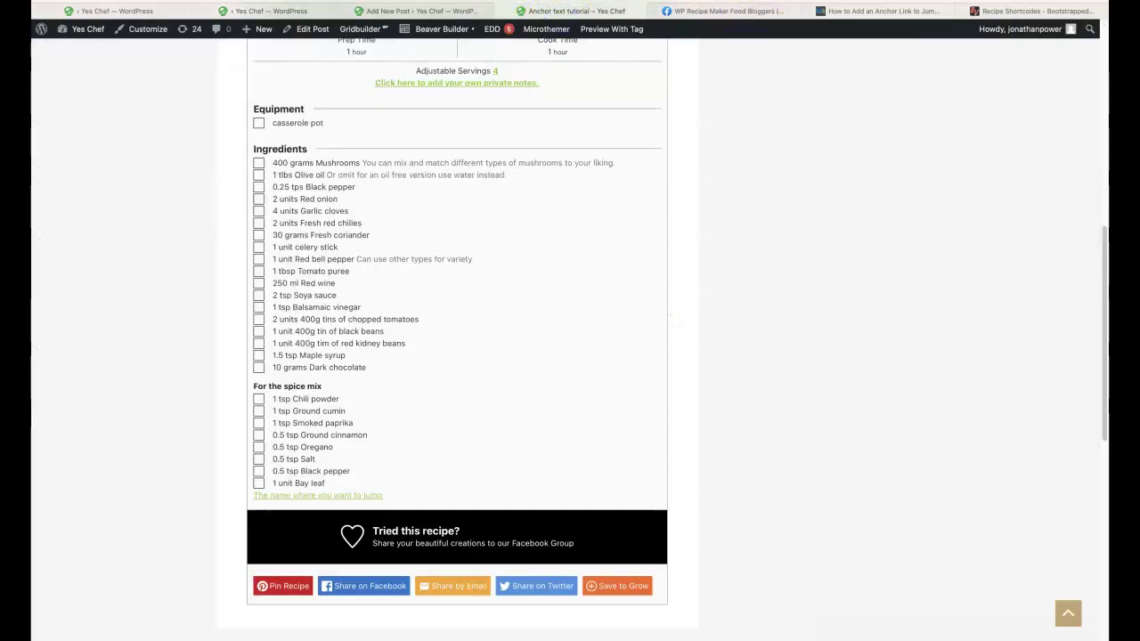
{"action": "key", "text": "super+r"}
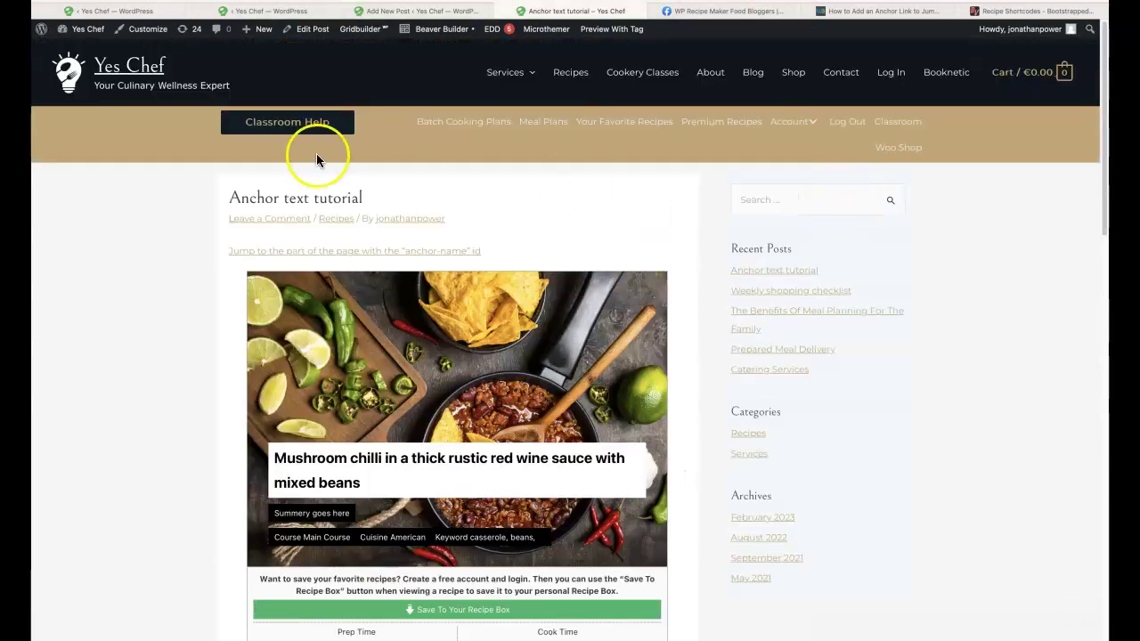
{"action": "left_click", "coordinate": [347, 253]}
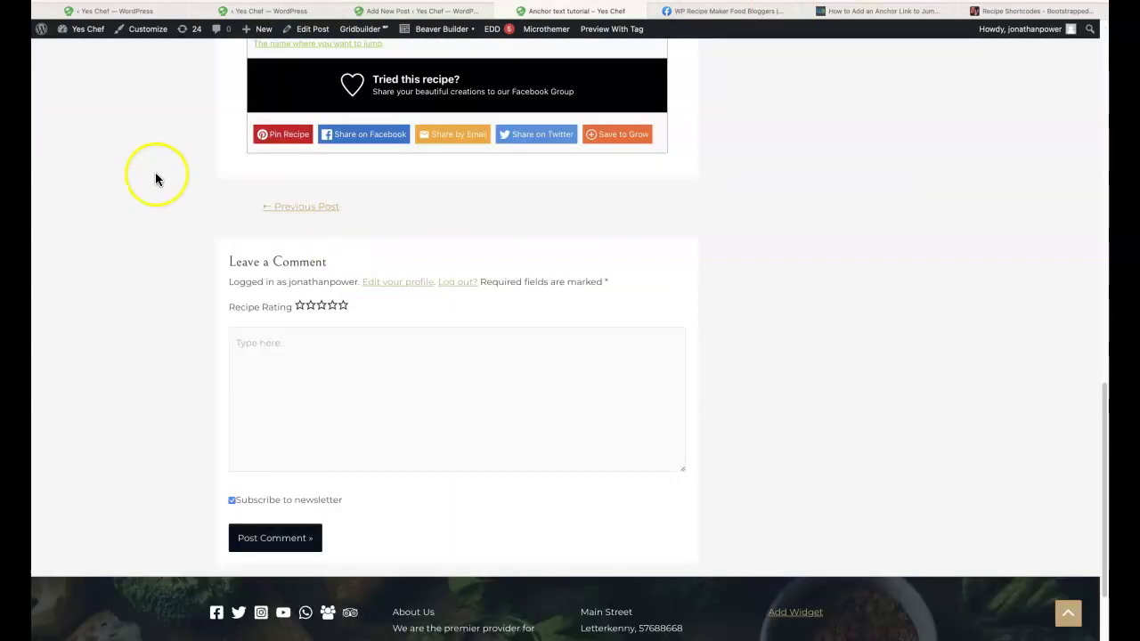
{"action": "scroll", "coordinate": [150, 178], "scroll_direction": "up", "scroll_amount": 15}
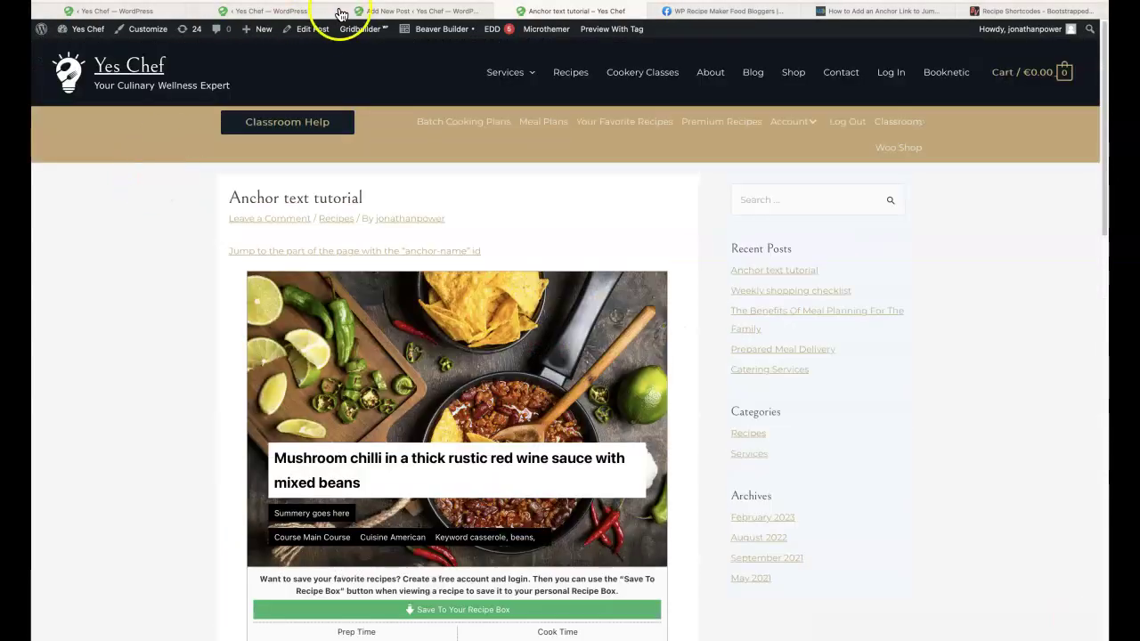
- Update the Anchor text tutorial post in the editor and open the published post in a new browser tab
{"action": "left_click", "coordinate": [399, 13]}
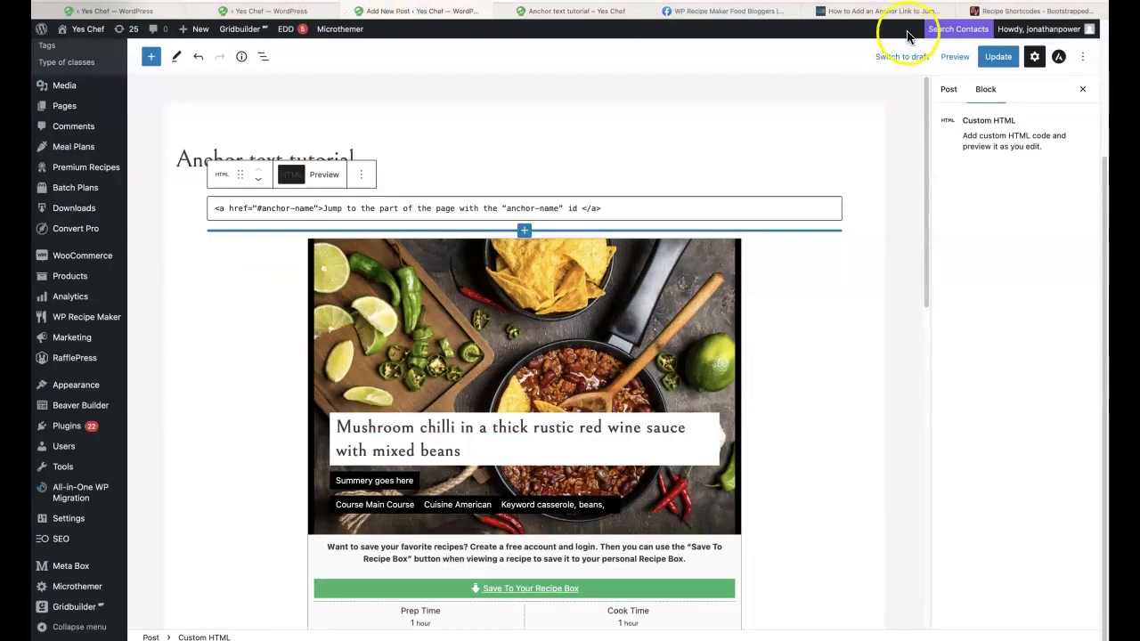
{"action": "left_click", "coordinate": [997, 58]}
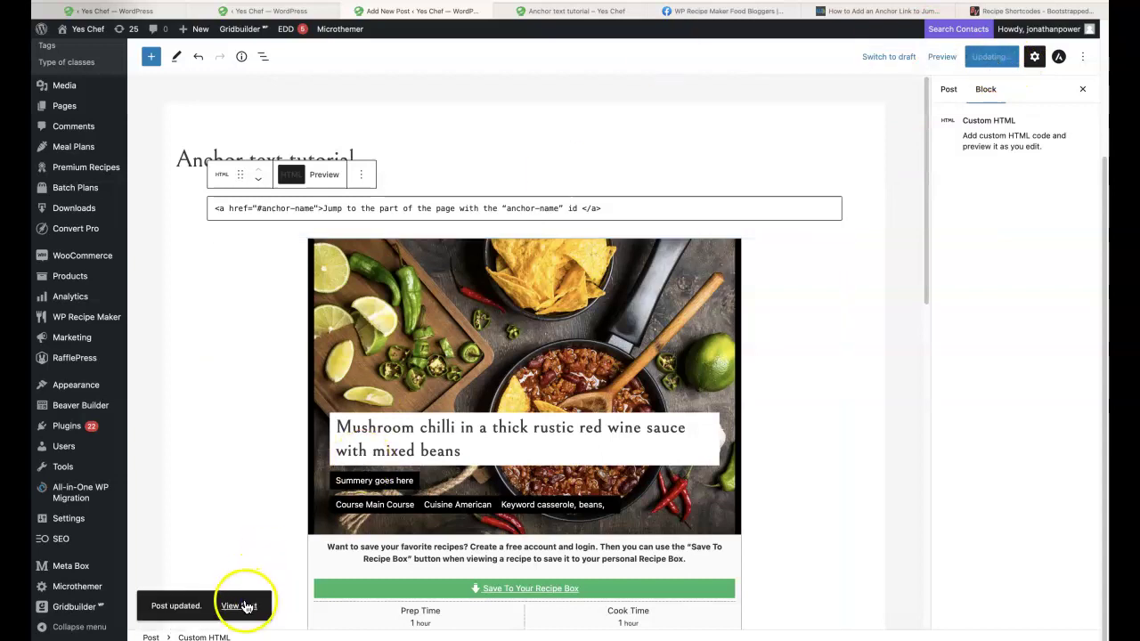
{"action": "right_click", "coordinate": [241, 614]}
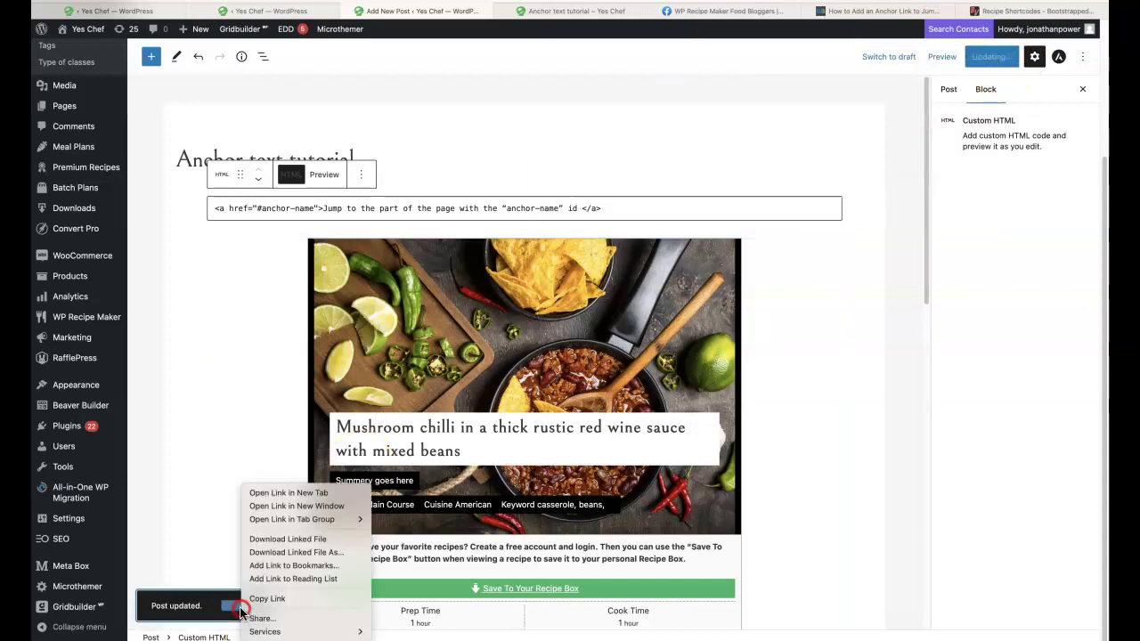
{"action": "left_click", "coordinate": [262, 492]}
{"action": "left_click", "coordinate": [652, 11]}
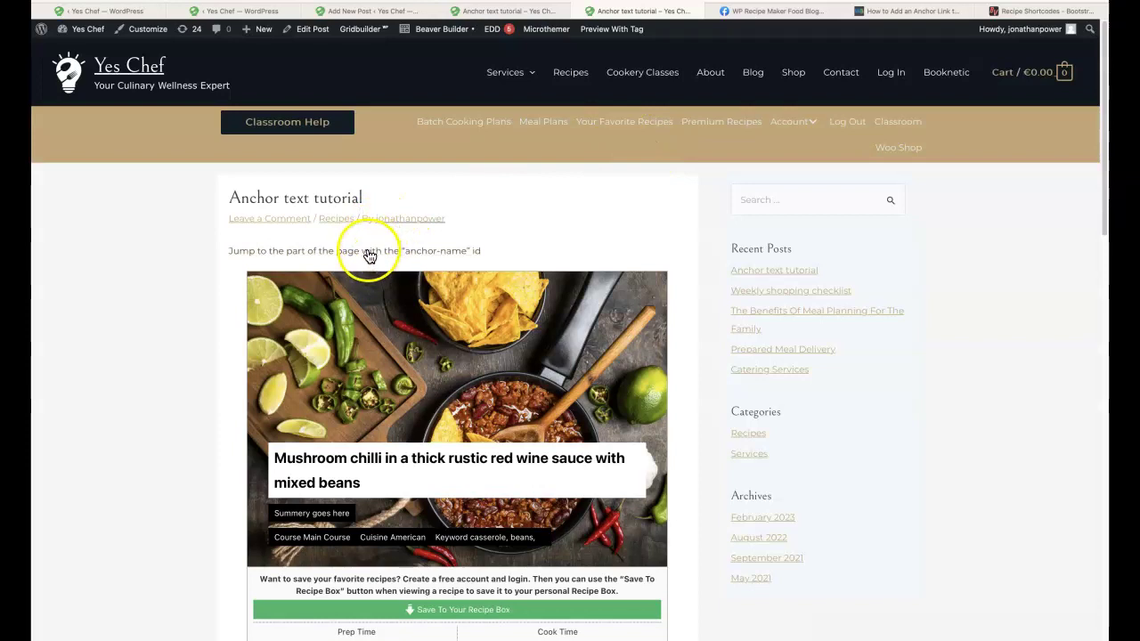
- Follow the jump link repeatedly in the newly opened post and examine the anchor text's position relative to the spice mix ingredients
{"action": "left_click", "coordinate": [371, 250]}
{"action": "scroll", "coordinate": [178, 203], "scroll_direction": "up", "scroll_amount": 1}
{"action": "scroll", "coordinate": [178, 203], "scroll_direction": "up", "scroll_amount": 4}
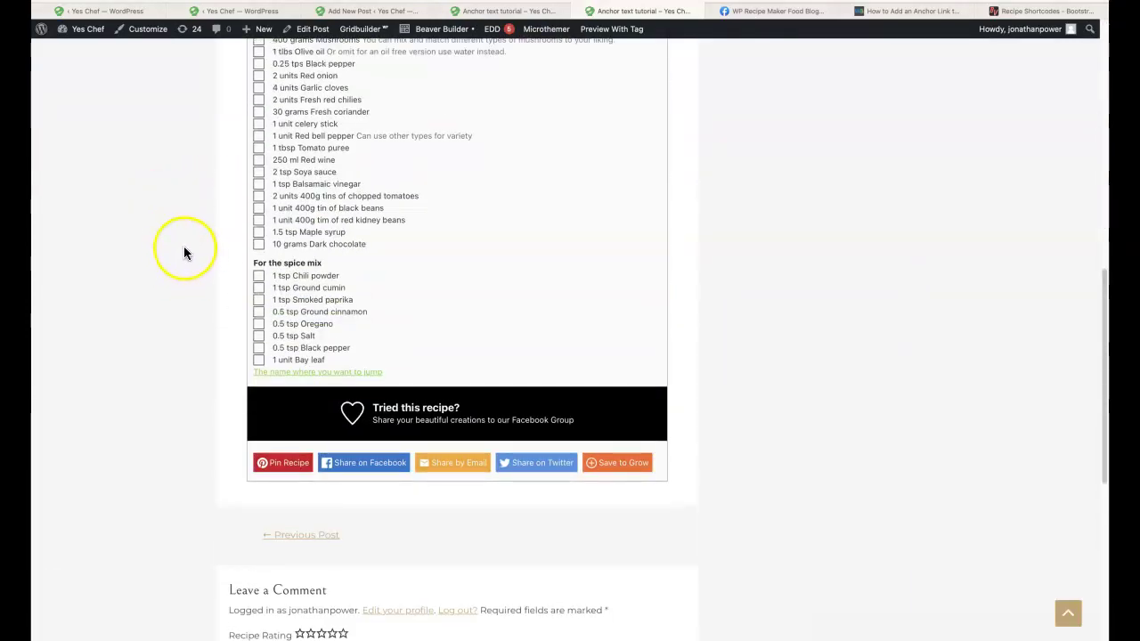
{"action": "scroll", "coordinate": [185, 310], "scroll_direction": "up", "scroll_amount": 2}
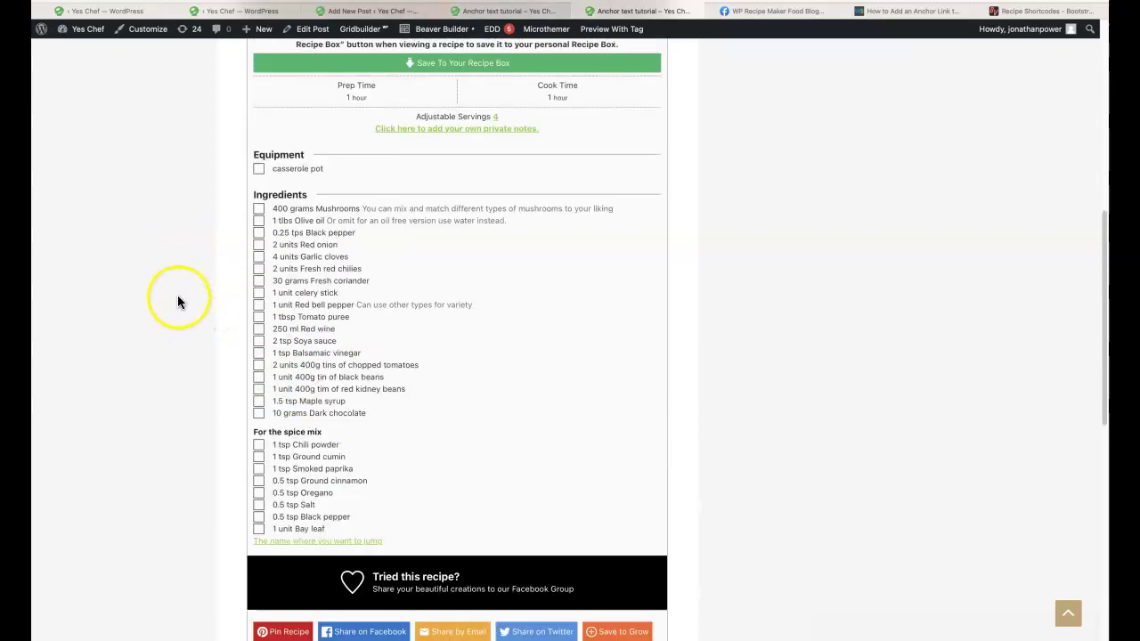
{"action": "scroll", "coordinate": [176, 290], "scroll_direction": "up", "scroll_amount": 6}
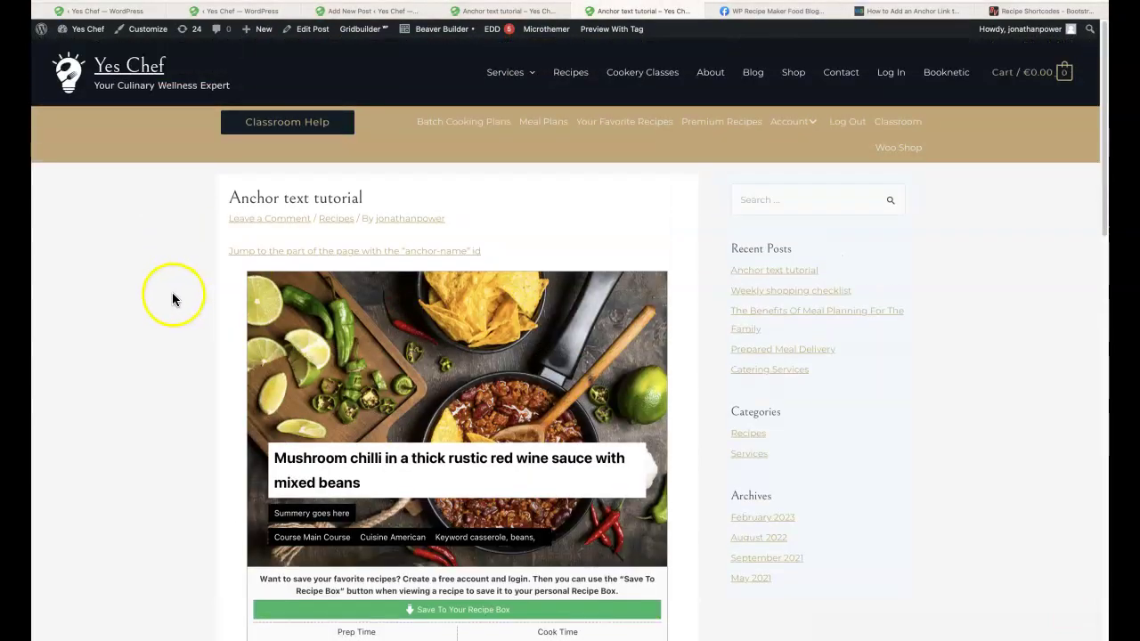
{"action": "left_click", "coordinate": [288, 250]}
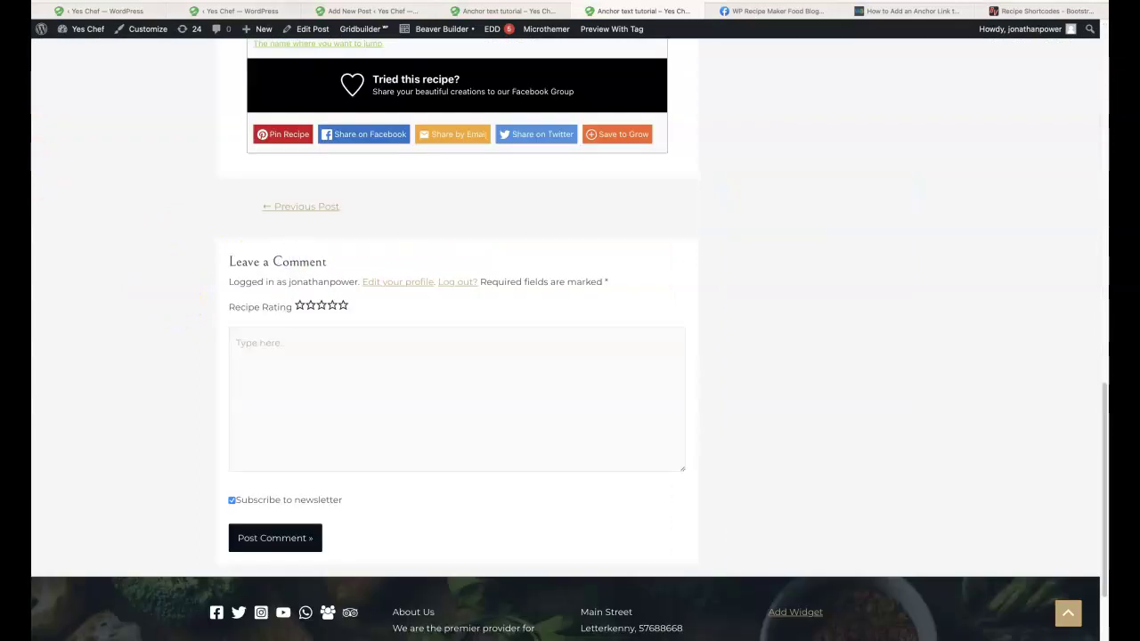
{"action": "scroll", "coordinate": [165, 177], "scroll_direction": "up", "scroll_amount": 3}
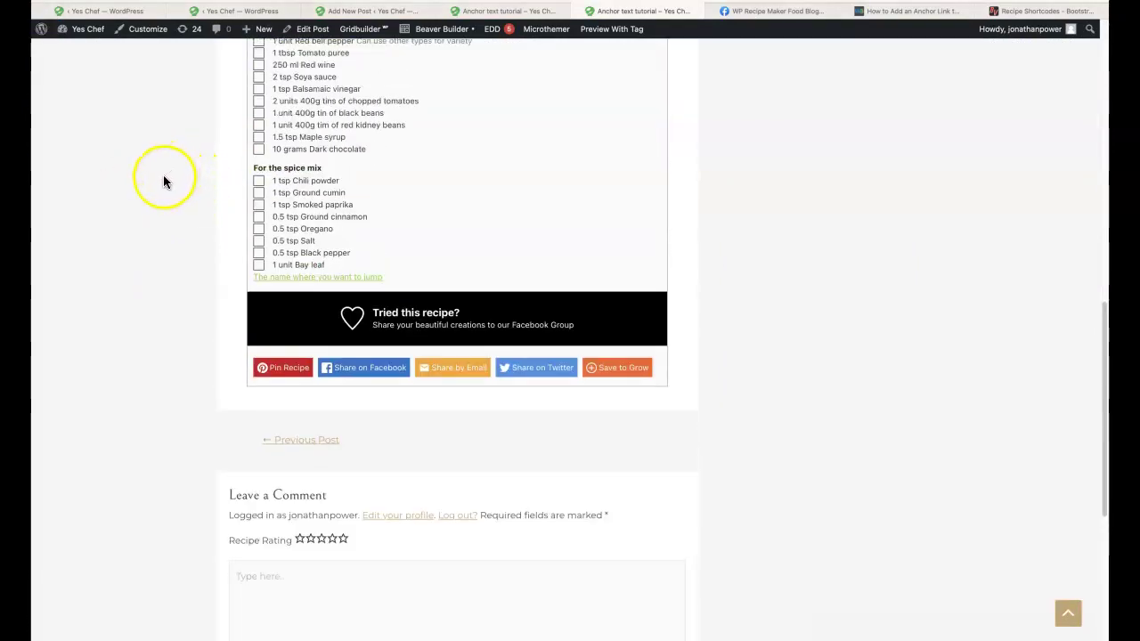
{"action": "scroll", "coordinate": [183, 184], "scroll_direction": "down", "scroll_amount": 2}
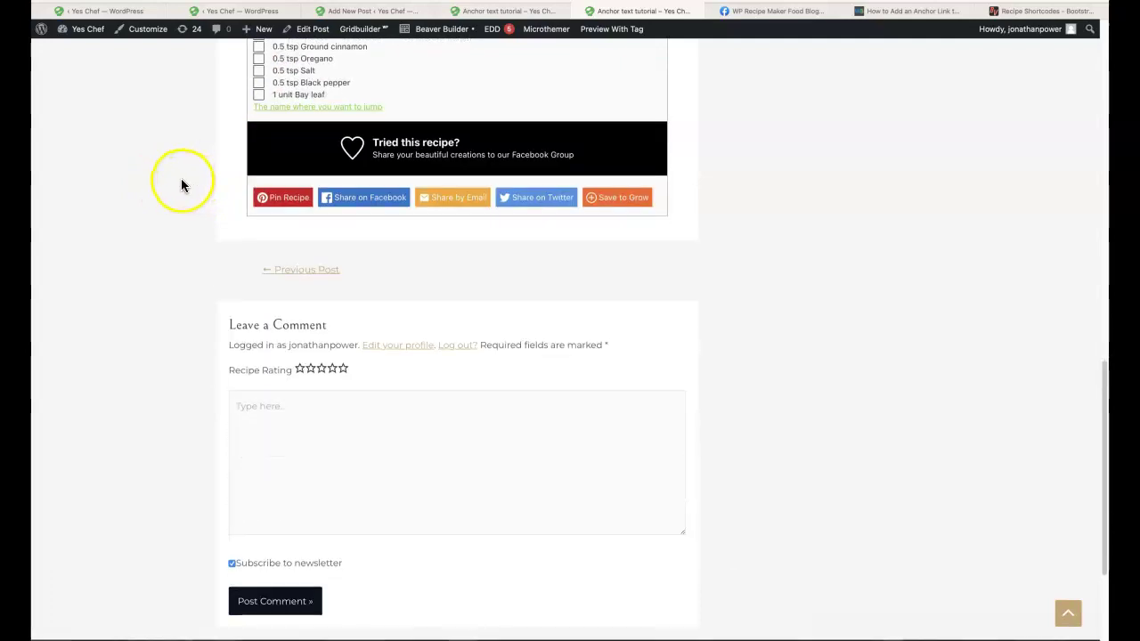
{"action": "scroll", "coordinate": [181, 182], "scroll_direction": "up", "scroll_amount": 1}
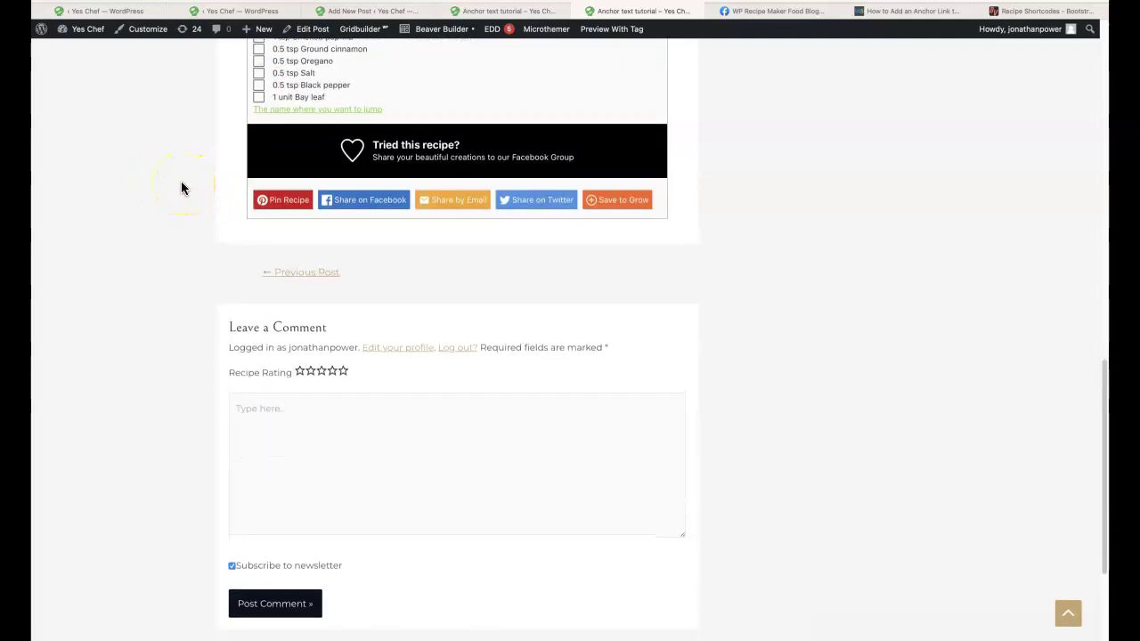
{"action": "scroll", "coordinate": [170, 156], "scroll_direction": "up", "scroll_amount": 6}
{"action": "scroll", "coordinate": [173, 157], "scroll_direction": "up", "scroll_amount": 5}
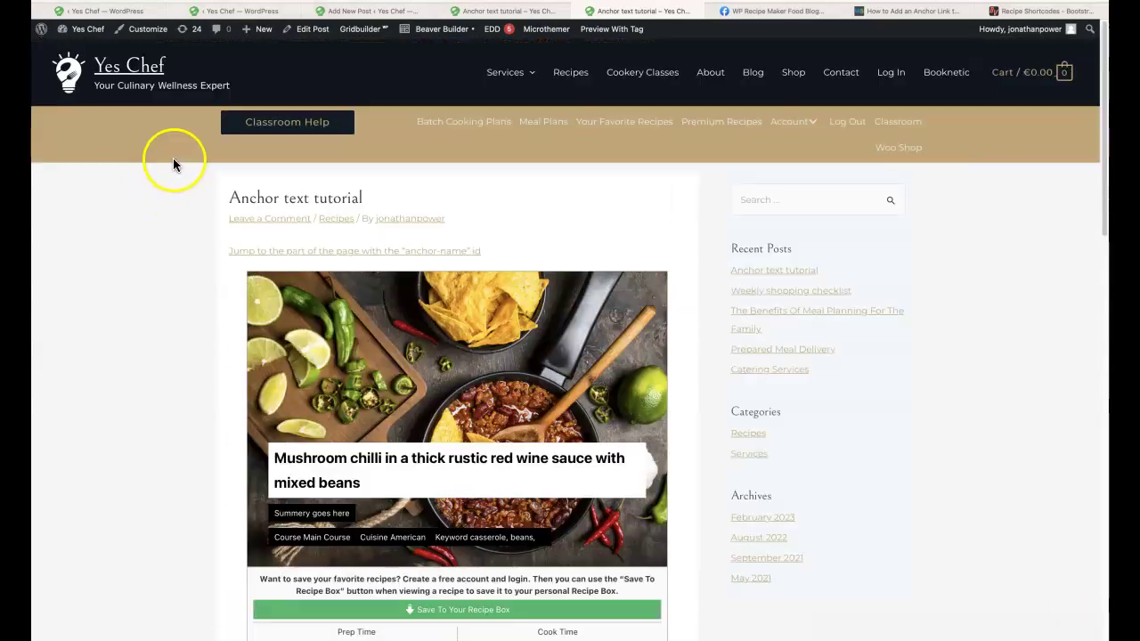
{"action": "left_click", "coordinate": [245, 253]}
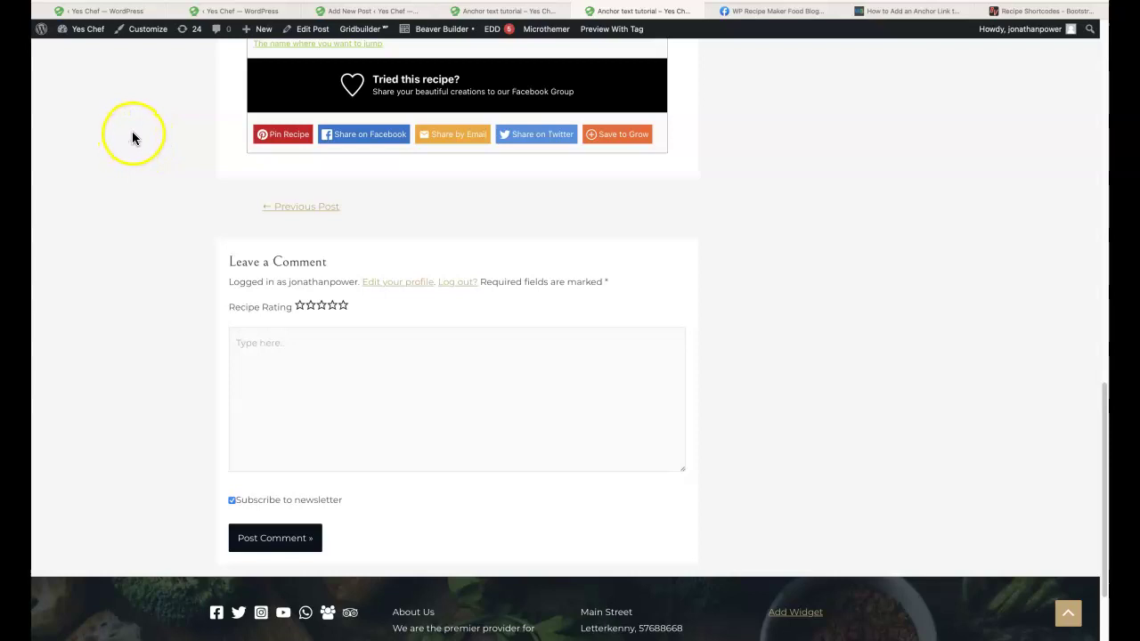
- Test the jump link in the published post again and examine where the anchor text sits below the spice mix ingredients
{"action": "scroll", "coordinate": [130, 165], "scroll_direction": "up", "scroll_amount": 5}
{"action": "scroll", "coordinate": [130, 165], "scroll_direction": "up", "scroll_amount": 8}
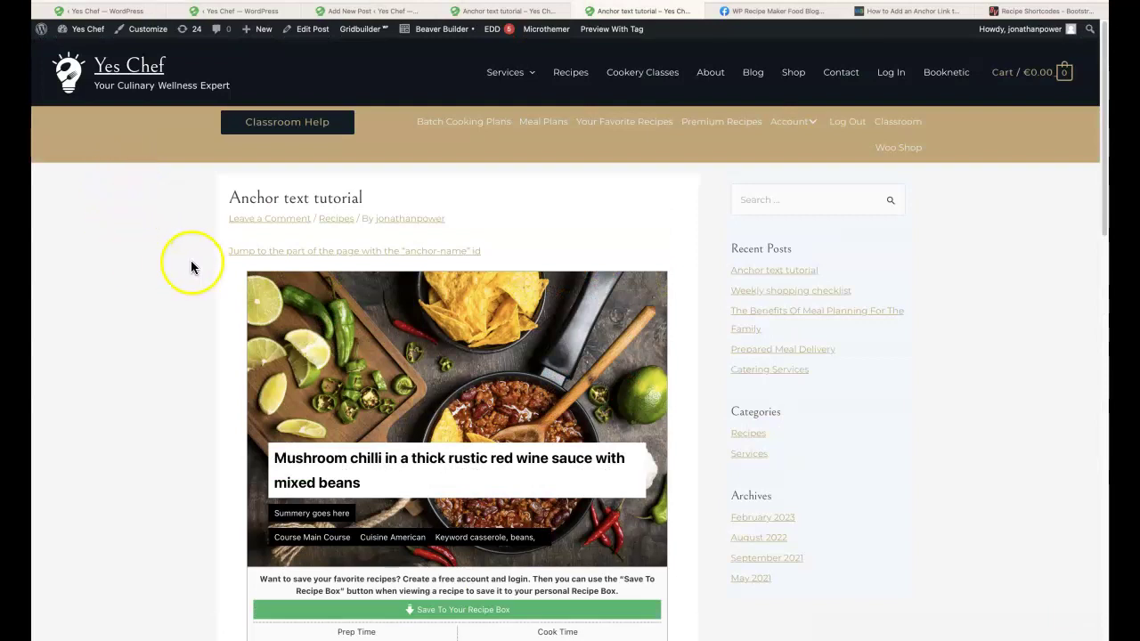
{"action": "left_click", "coordinate": [252, 252]}
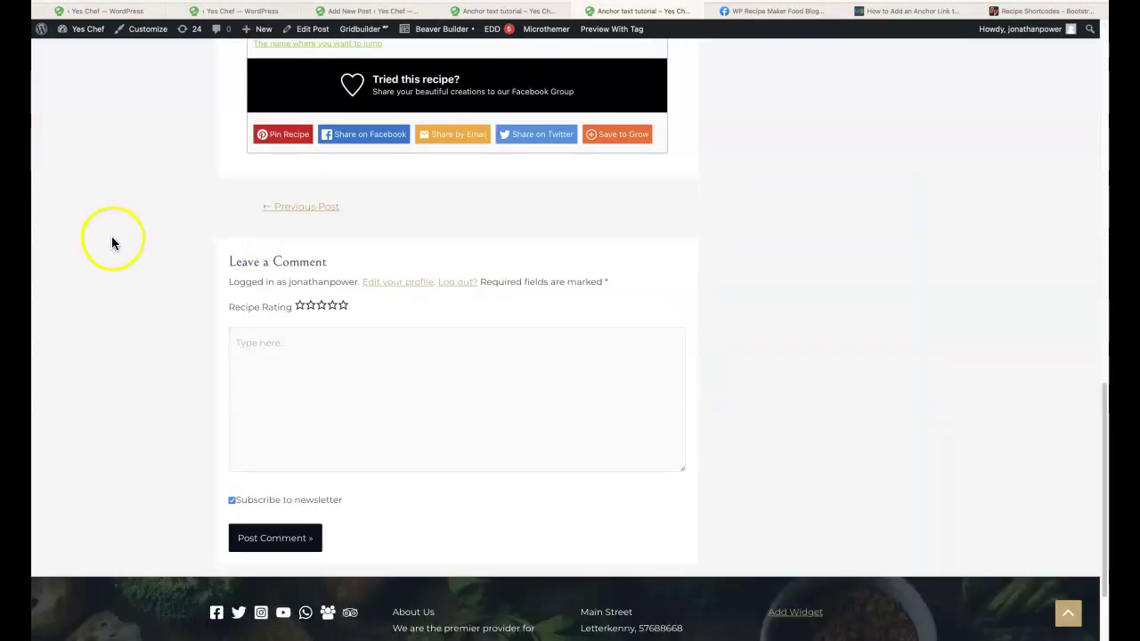
{"action": "scroll", "coordinate": [111, 239], "scroll_direction": "up", "scroll_amount": 15}
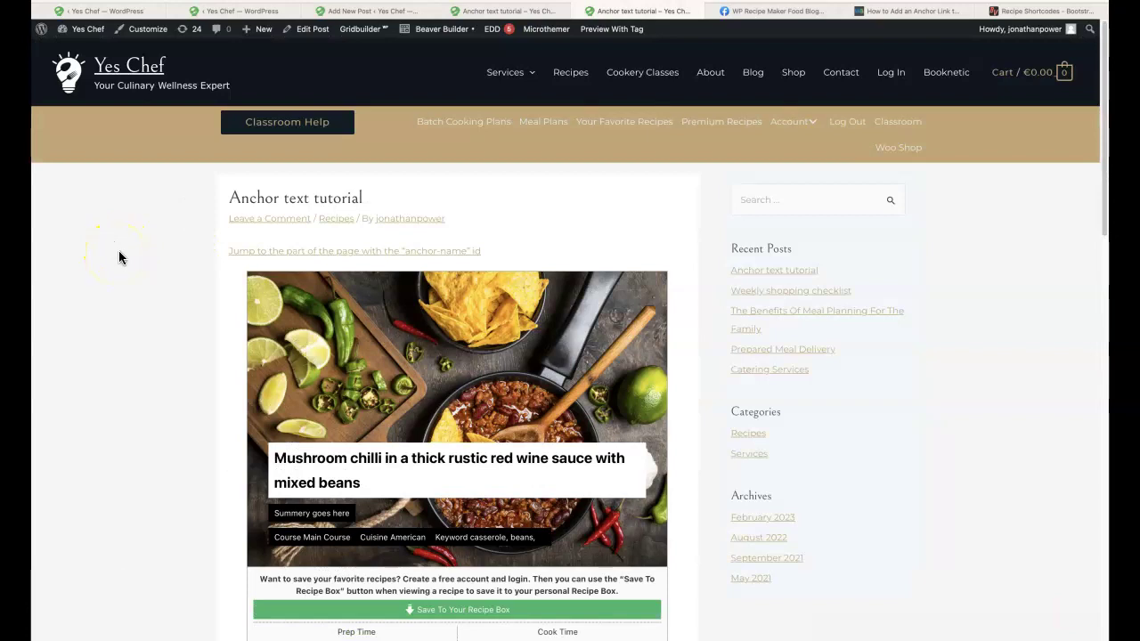
{"action": "scroll", "coordinate": [141, 259], "scroll_direction": "down", "scroll_amount": 10}
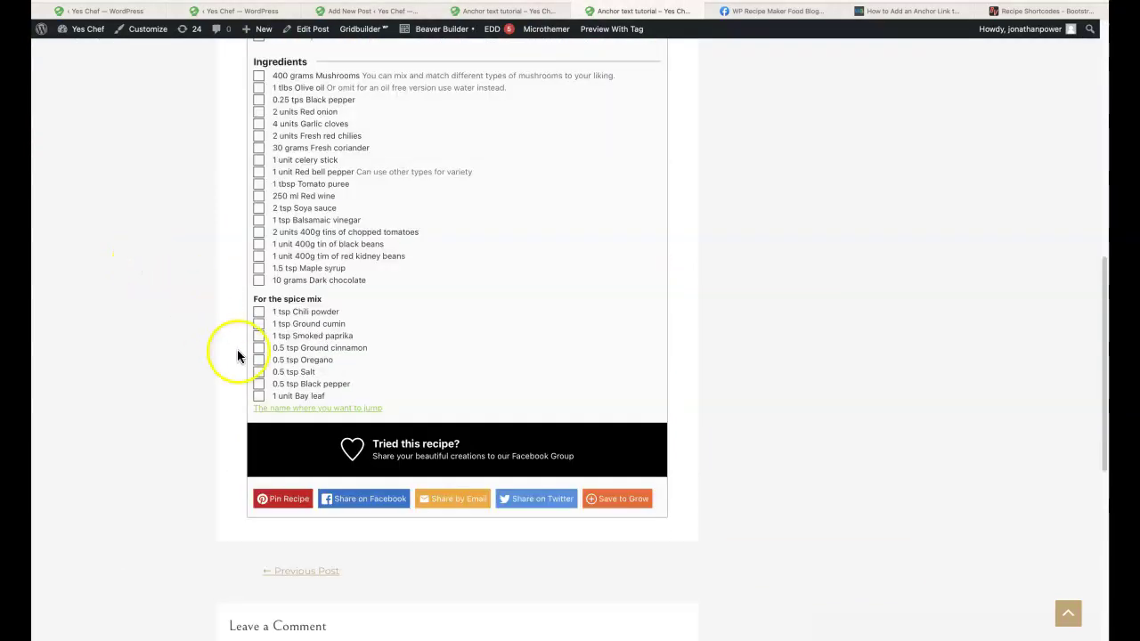
{"action": "left_click", "coordinate": [302, 407]}
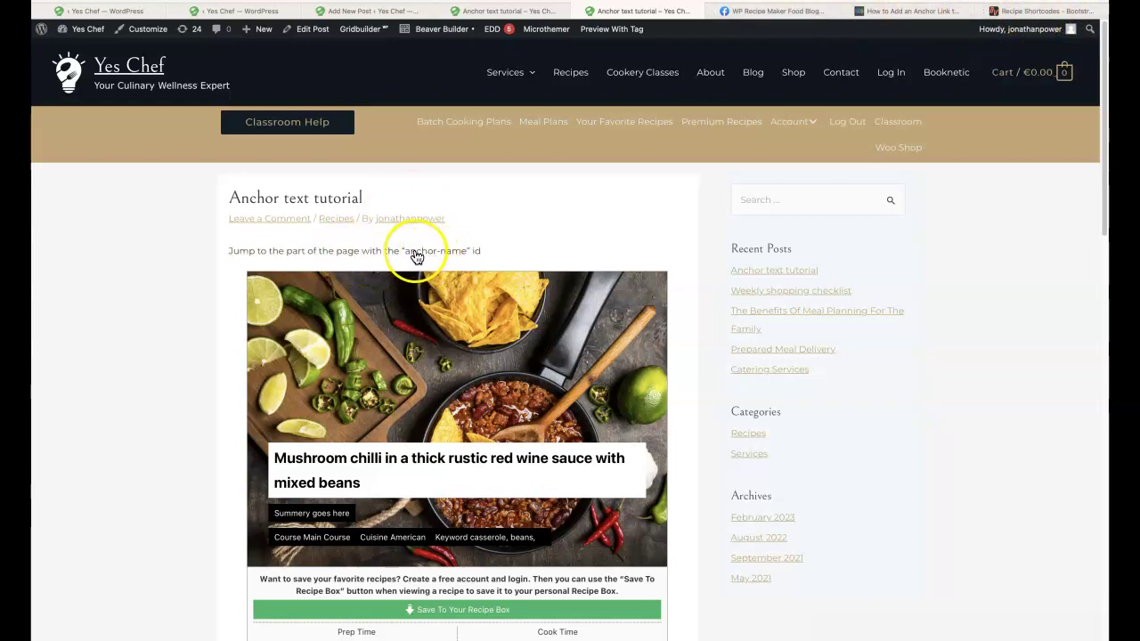
- Compare the W3docs anchor link instructions with the href code in the post's Custom HTML block
{"action": "left_click", "coordinate": [882, 11]}
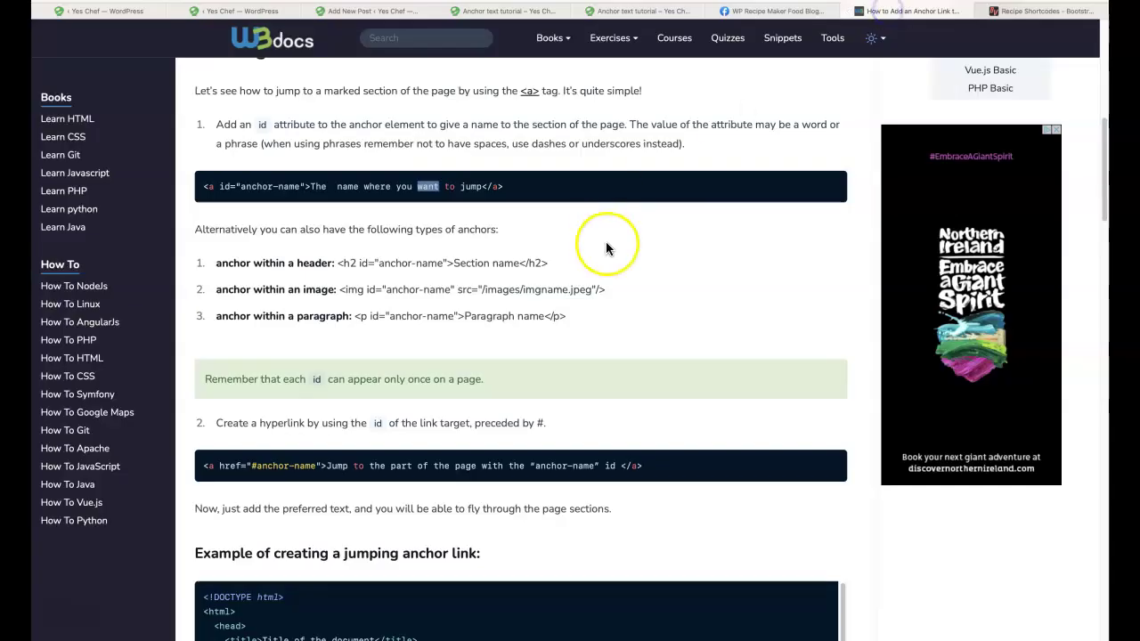
{"action": "scroll", "coordinate": [665, 268], "scroll_direction": "down", "scroll_amount": 3}
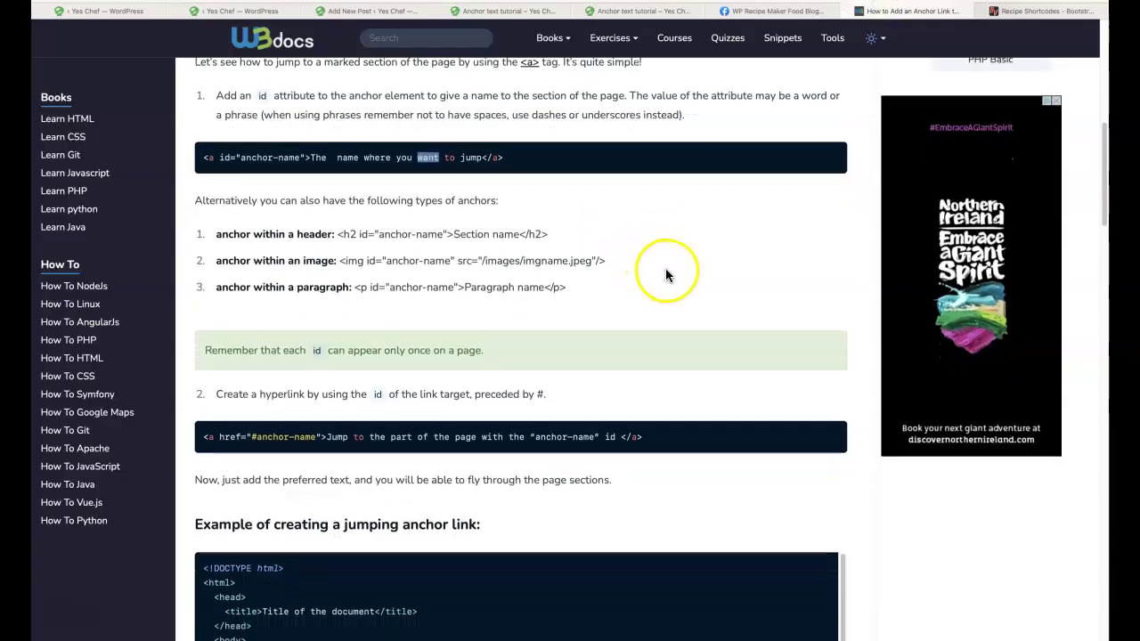
{"action": "left_click", "coordinate": [360, 12]}
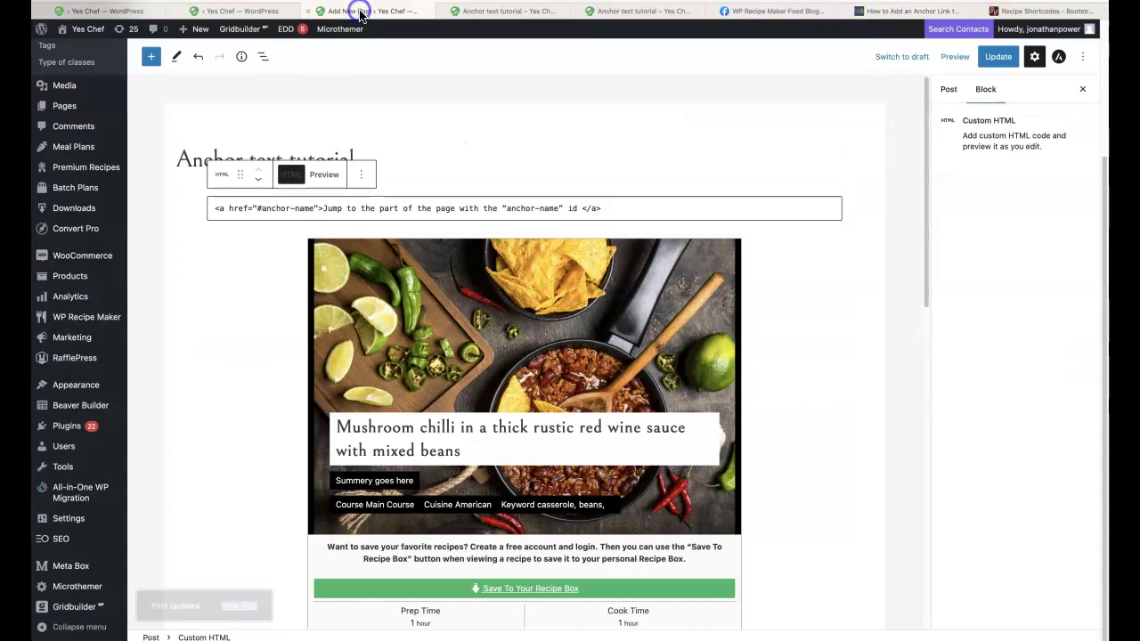
{"action": "left_click", "coordinate": [386, 208]}
{"action": "left_click", "coordinate": [311, 207]}
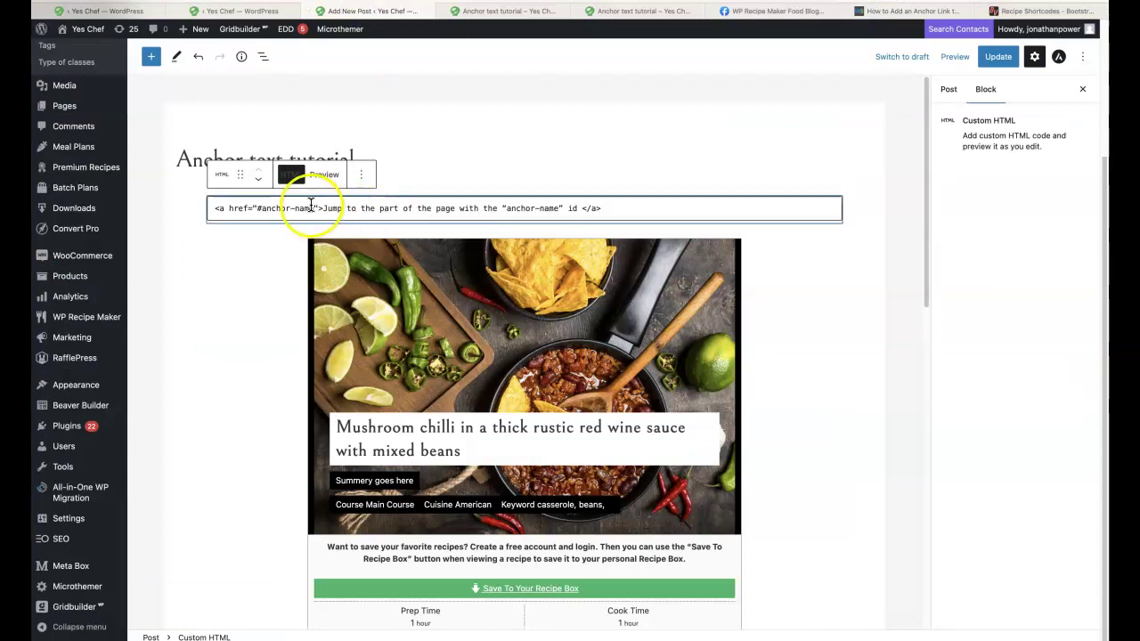
{"action": "double_click", "coordinate": [243, 208]}
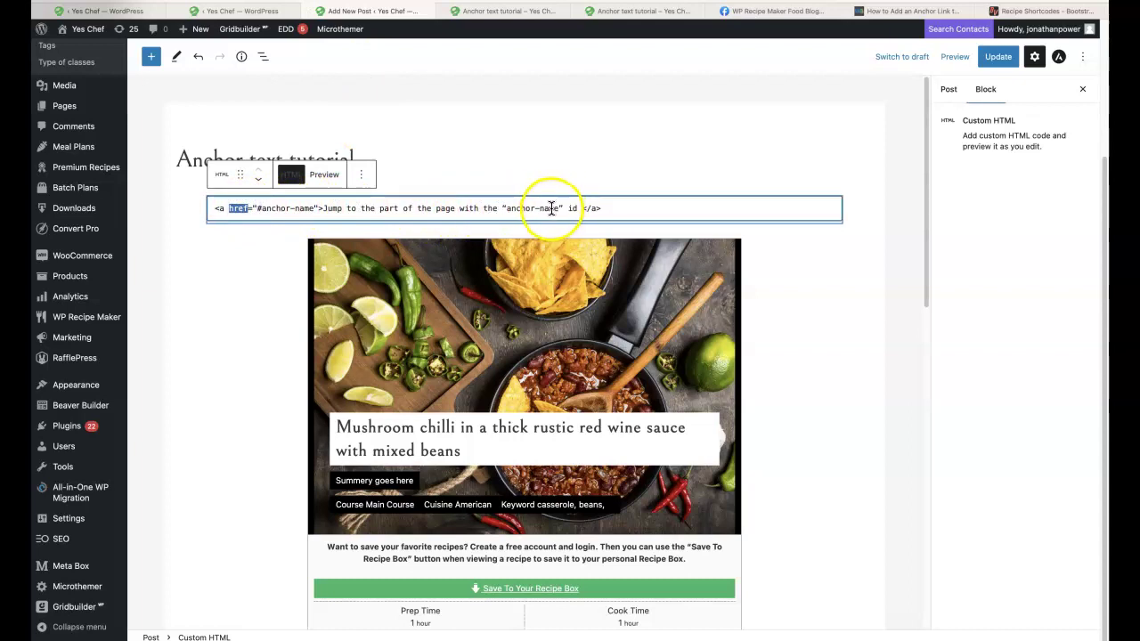
- Copy the example hyperlink code with the #anchor-name target from the W3docs anchor link tutorial
{"action": "left_click", "coordinate": [901, 12]}
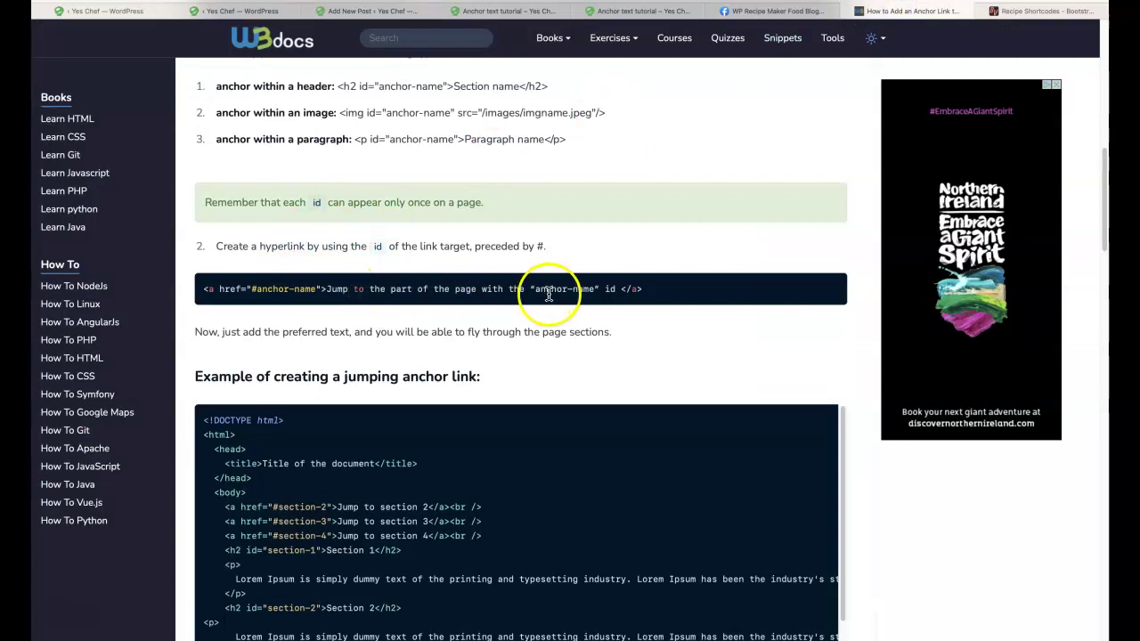
{"action": "left_click_drag", "start_coordinate": [203, 292], "coordinate": [639, 292]}
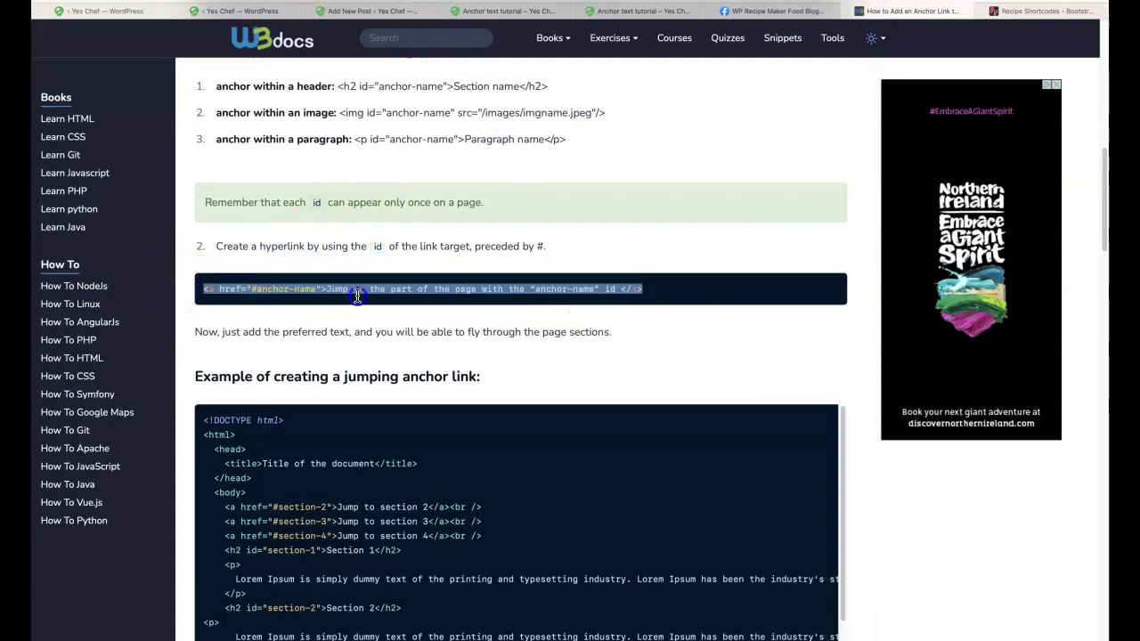
{"action": "right_click", "coordinate": [614, 289]}
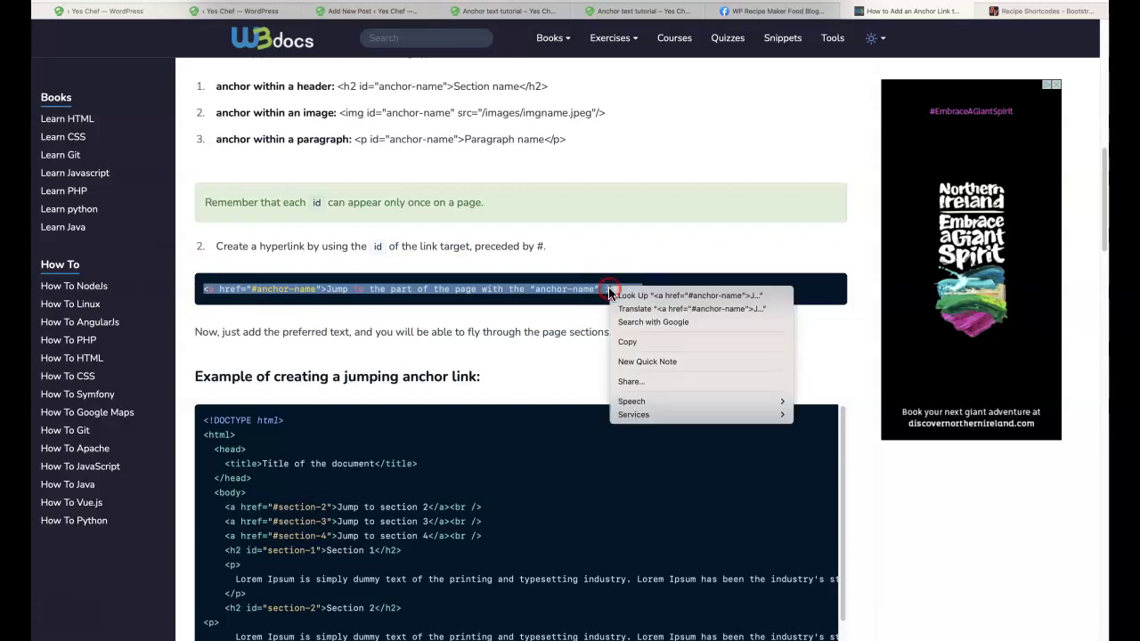
{"action": "left_click", "coordinate": [628, 341]}
- Replace the Custom HTML block under the post title with a new Custom HTML block containing the copied hyperlink code
{"action": "left_click", "coordinate": [393, 16]}
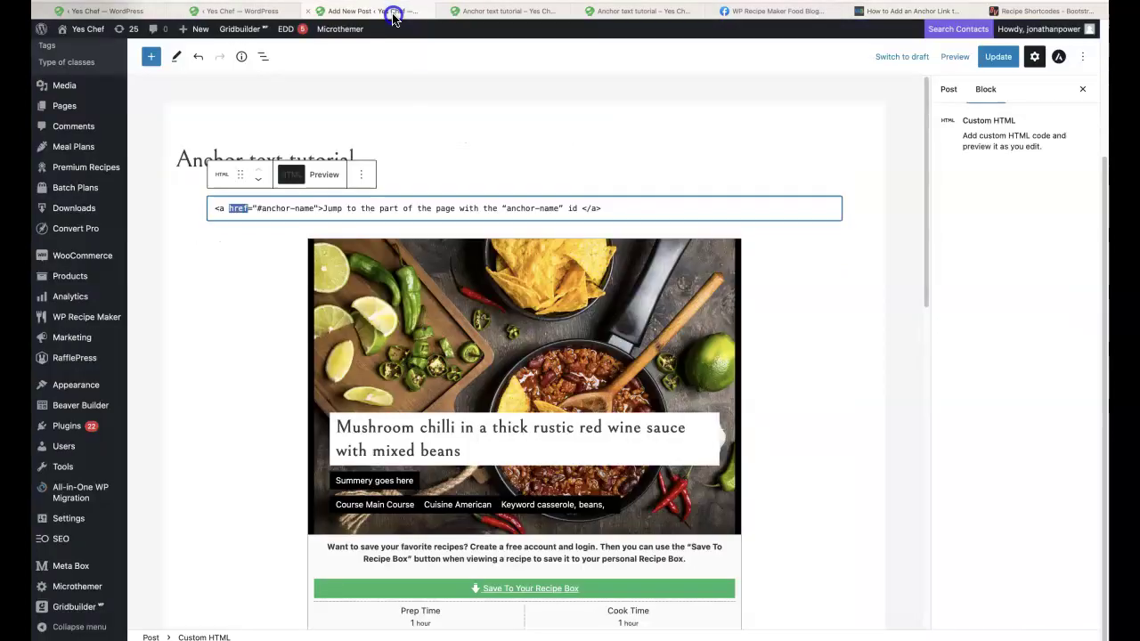
{"action": "left_click", "coordinate": [360, 174]}
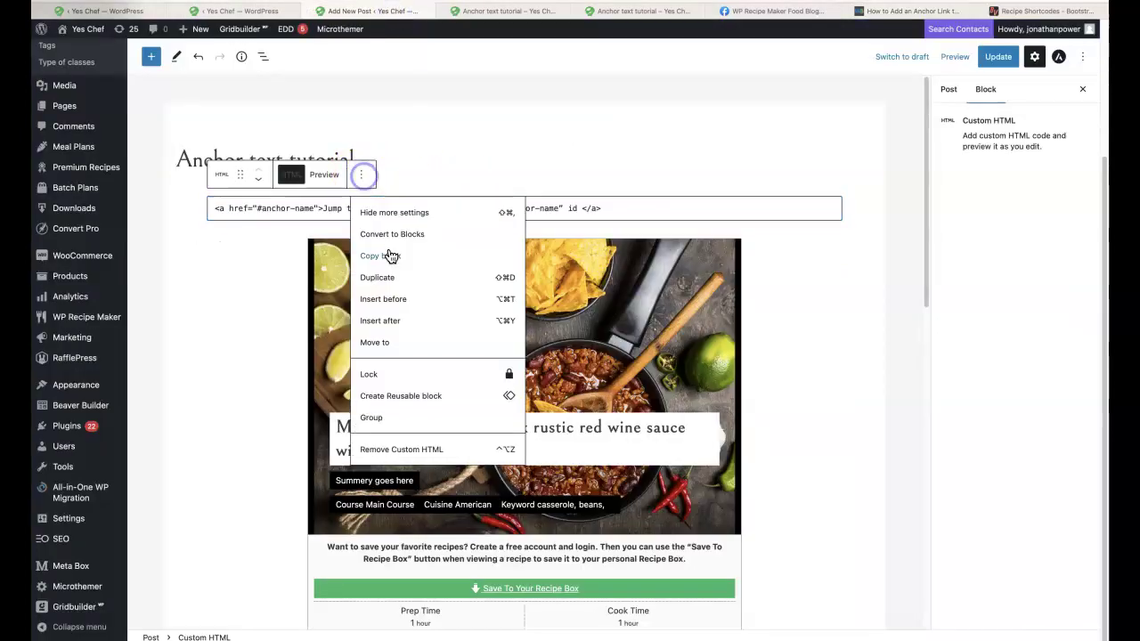
{"action": "left_click", "coordinate": [383, 449]}
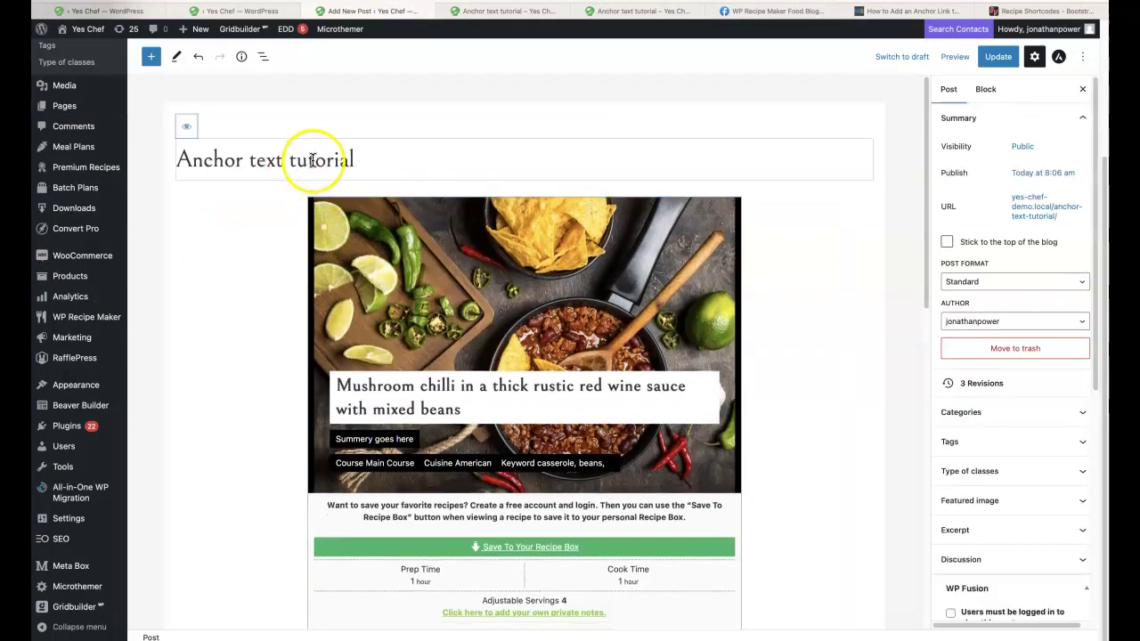
{"action": "key", "text": "Return"}
{"action": "type", "text": "/h"}
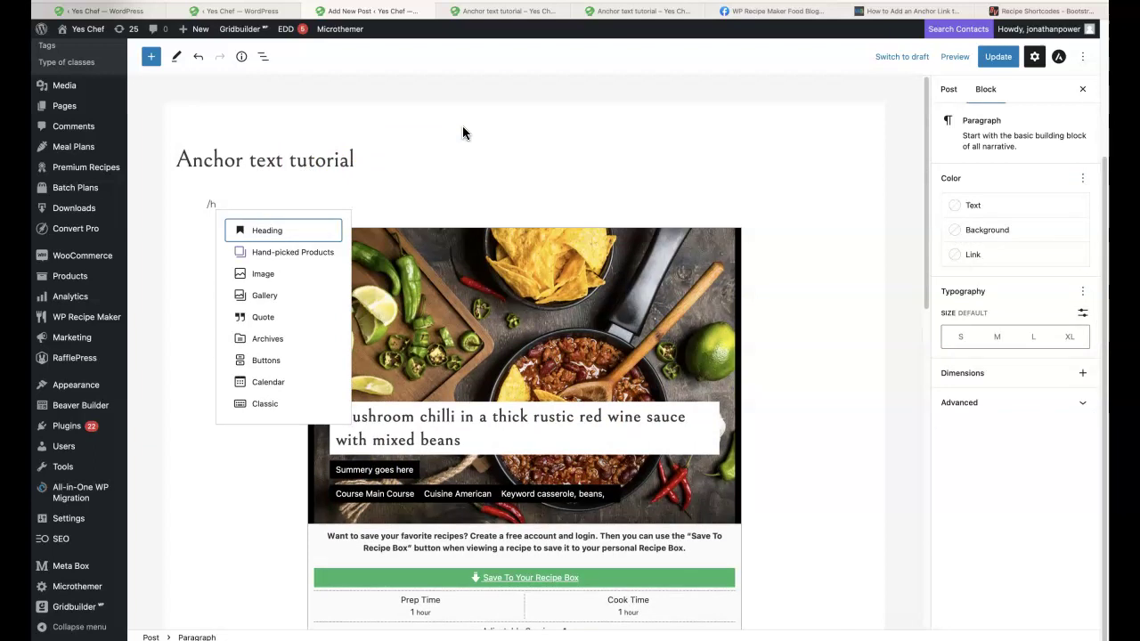
{"action": "type", "text": "t"}
{"action": "key", "text": "Return"}
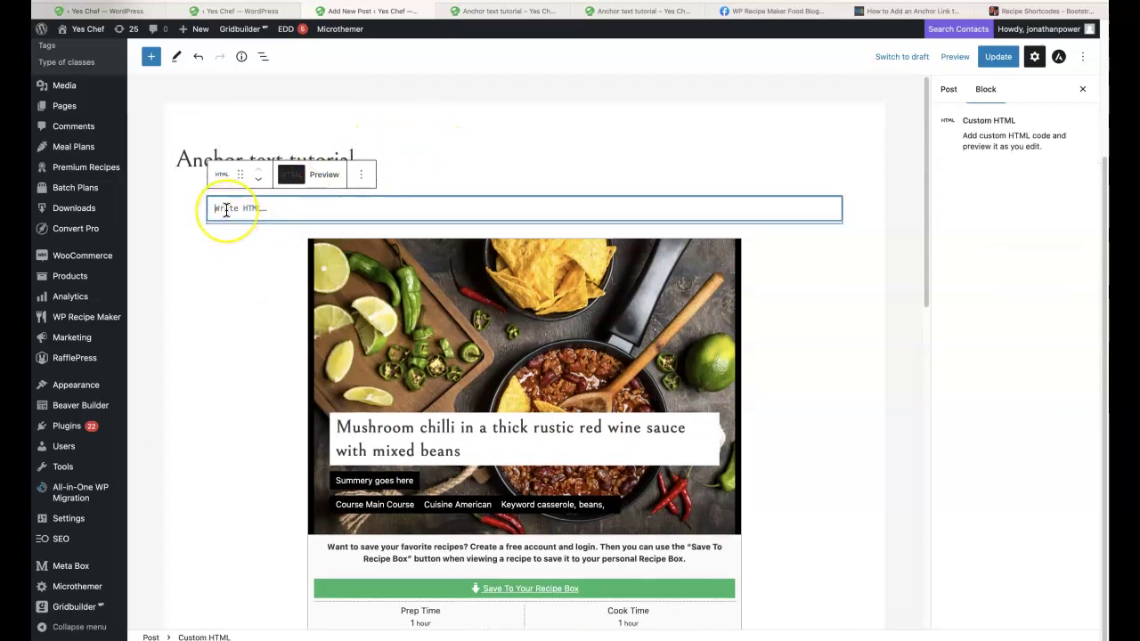
{"action": "key", "text": "ctrl+v"}
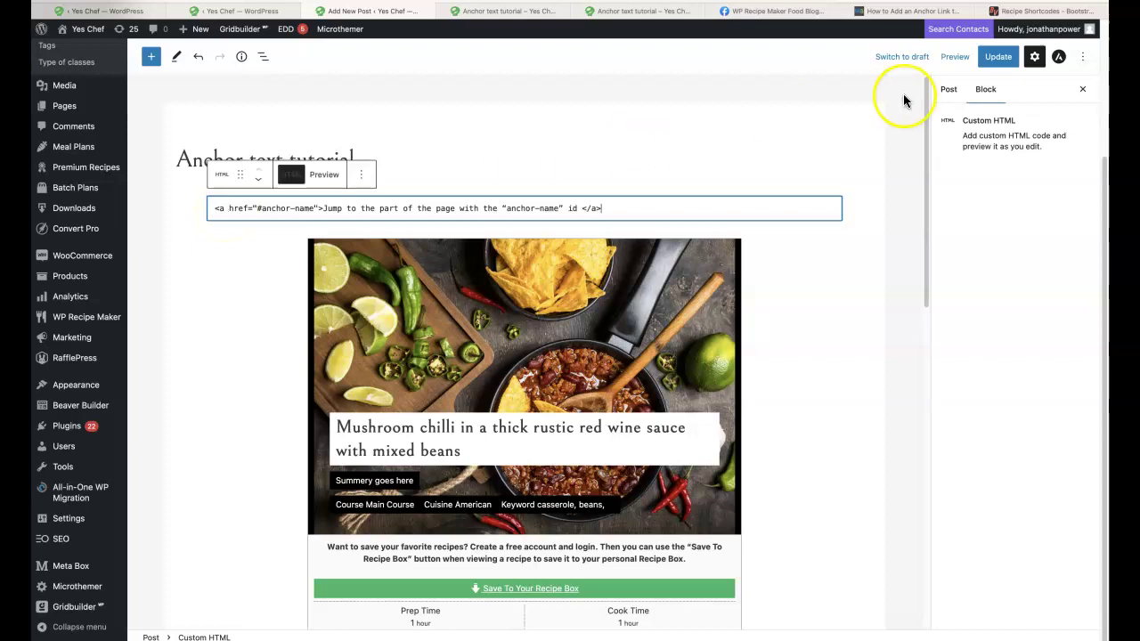
- Update the Anchor text tutorial post and open its published page in another new browser tab
{"action": "left_click", "coordinate": [1000, 57]}
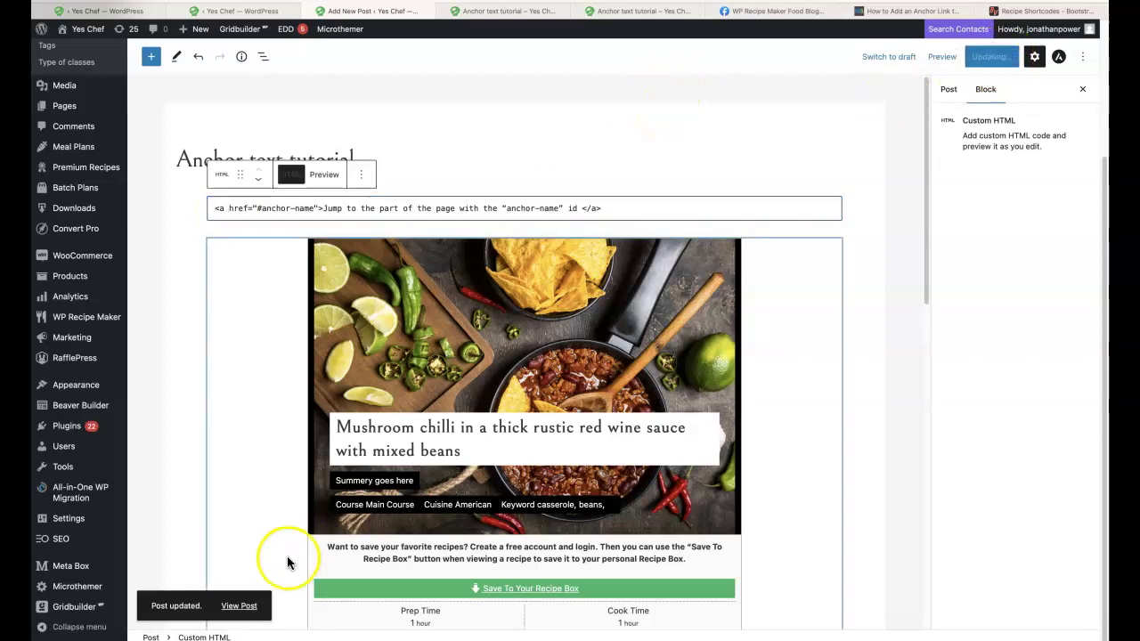
{"action": "right_click", "coordinate": [239, 606]}
{"action": "left_click", "coordinate": [279, 494]}
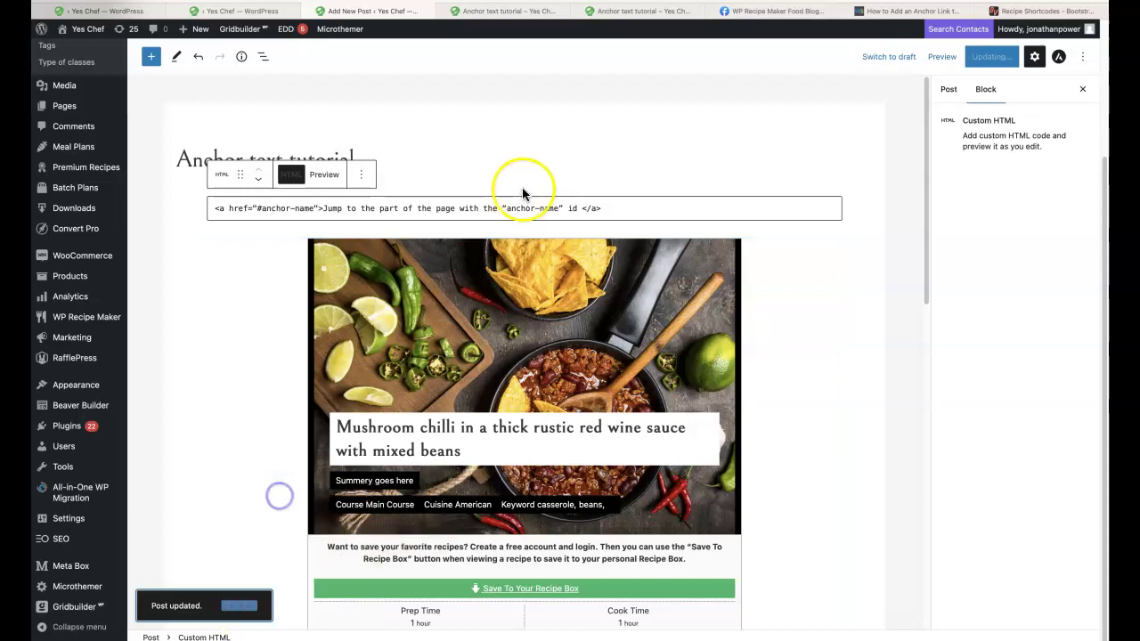
- Test the jump link on the newly opened page and return to the beginning of the post
{"action": "left_click", "coordinate": [715, 13]}
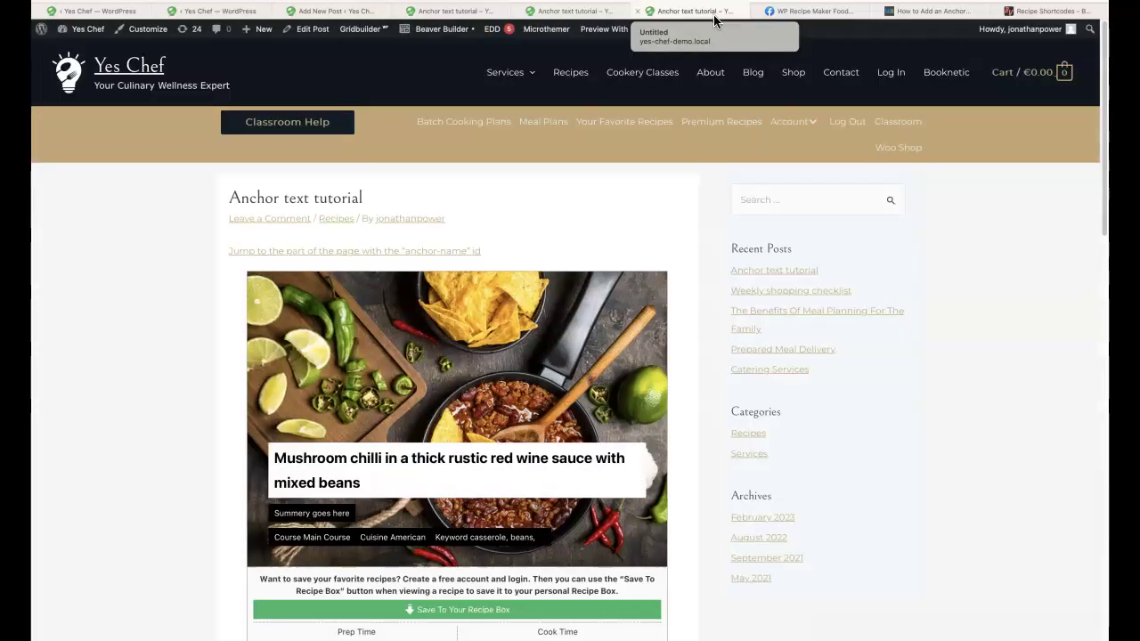
{"action": "left_click", "coordinate": [407, 250]}
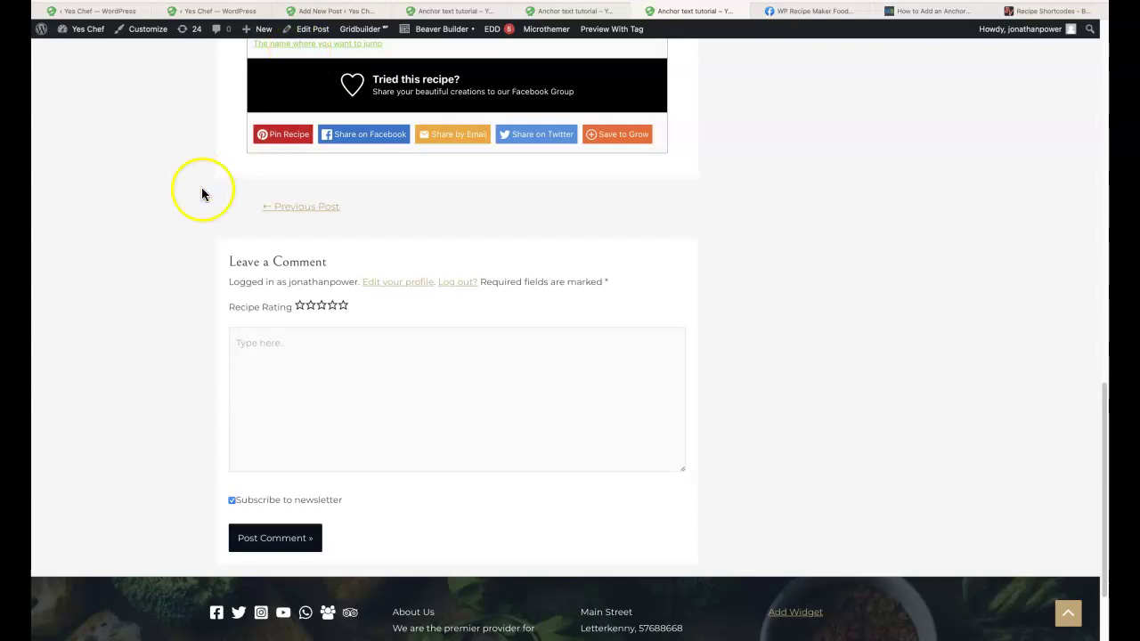
{"action": "scroll", "coordinate": [202, 193], "scroll_direction": "up", "scroll_amount": 15}
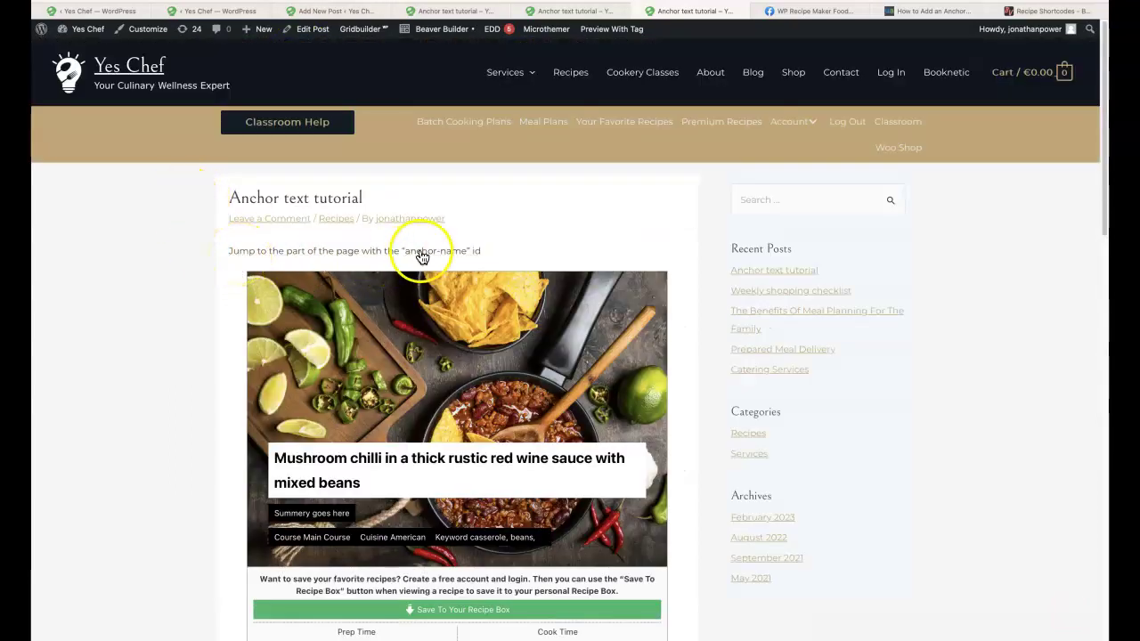
- Change the link's visible text in the post's Custom HTML block to "Jump to recipe notes section"
{"action": "left_click", "coordinate": [315, 12]}
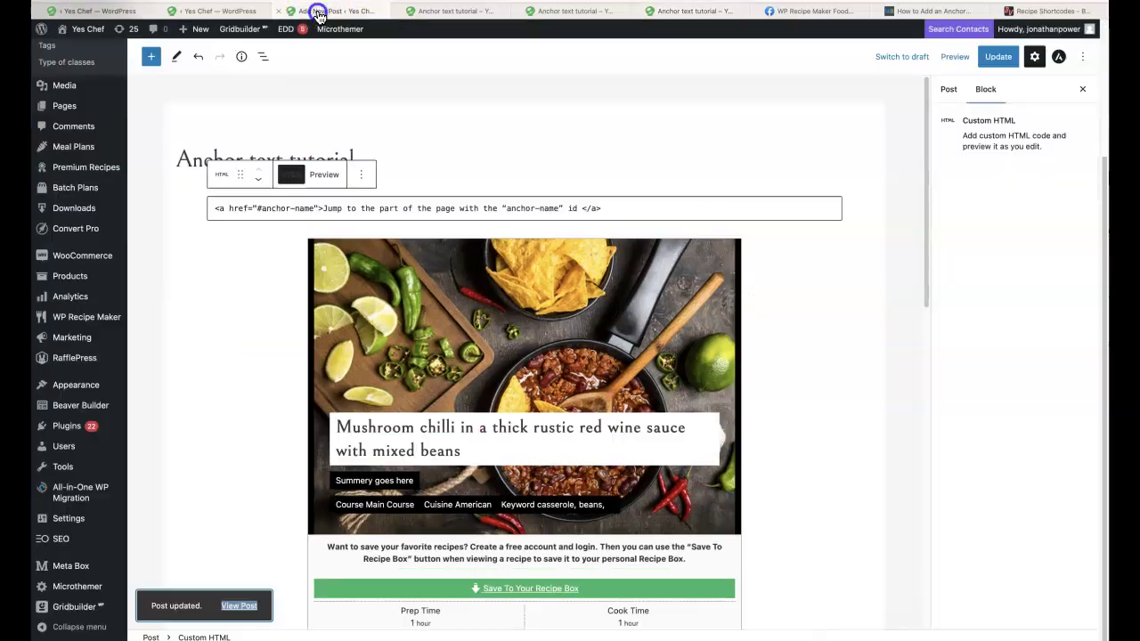
{"action": "left_click", "coordinate": [371, 207]}
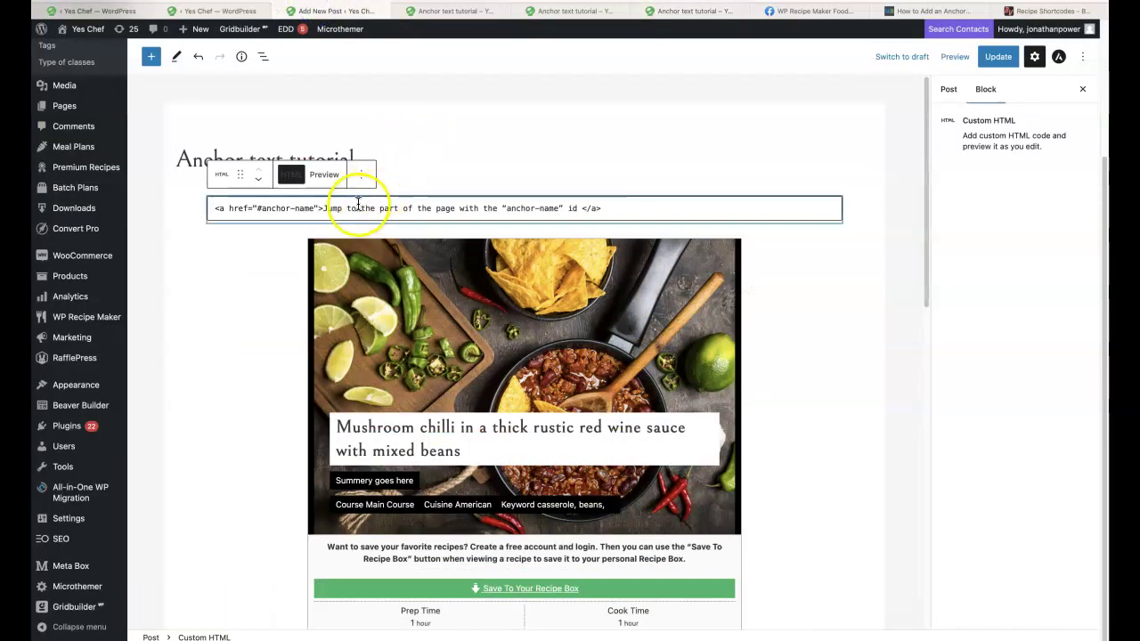
{"action": "left_click_drag", "start_coordinate": [323, 207], "coordinate": [468, 212]}
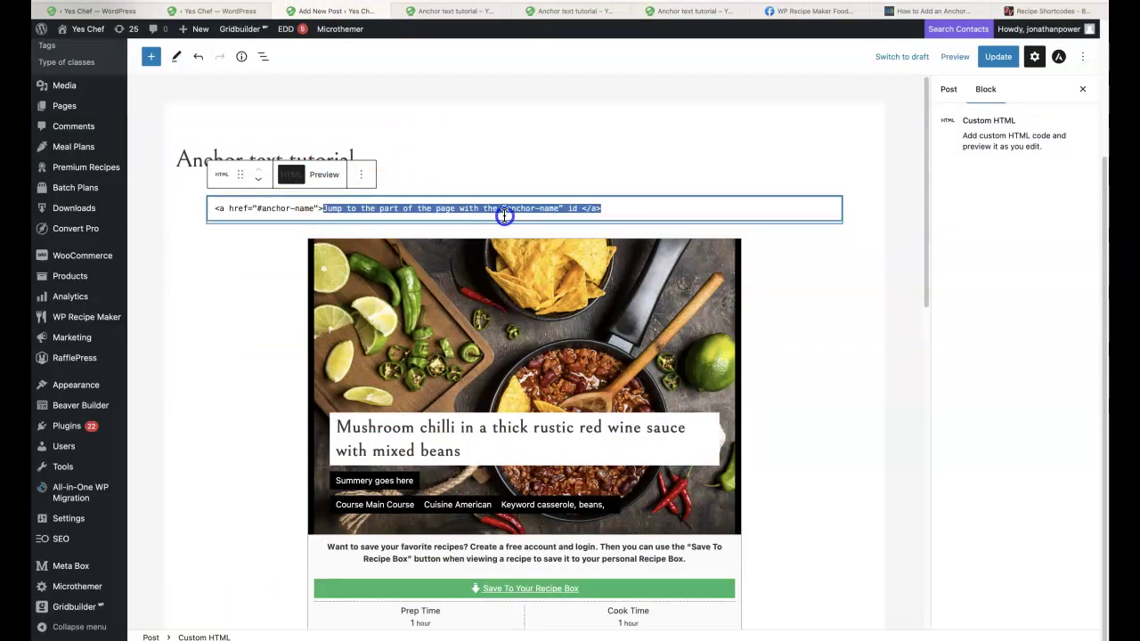
{"action": "key", "text": "shift+Up"}
{"action": "key", "text": "Left"}
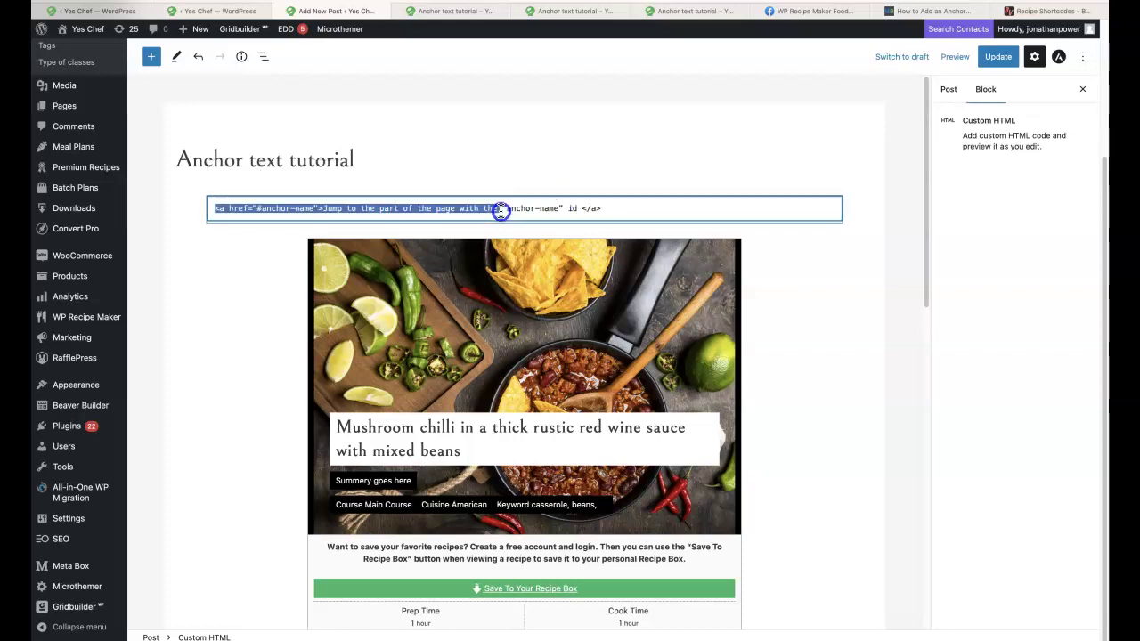
{"action": "left_click", "coordinate": [449, 10]}
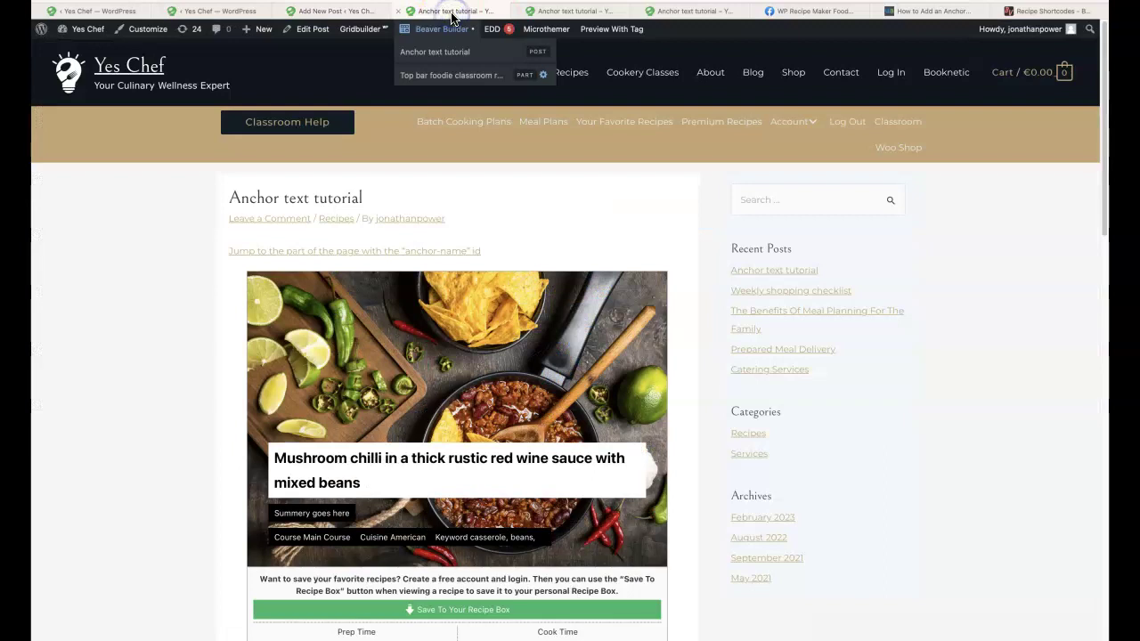
{"action": "left_click", "coordinate": [337, 11]}
{"action": "left_click", "coordinate": [500, 207], "text": "shift"}
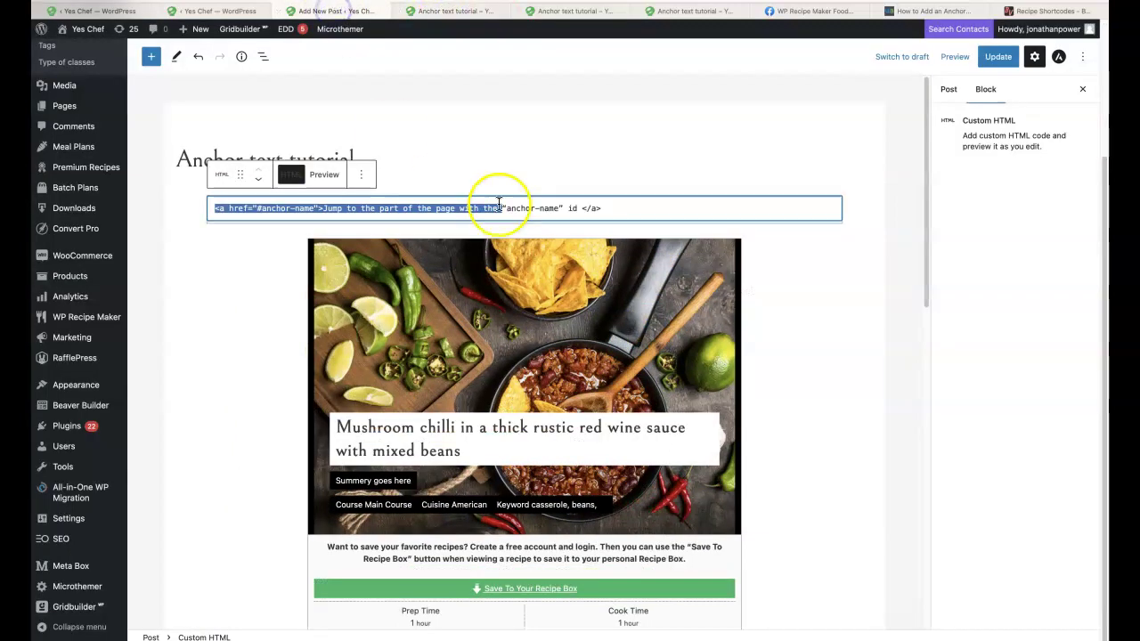
{"action": "left_click_drag", "start_coordinate": [323, 208], "coordinate": [557, 215]}
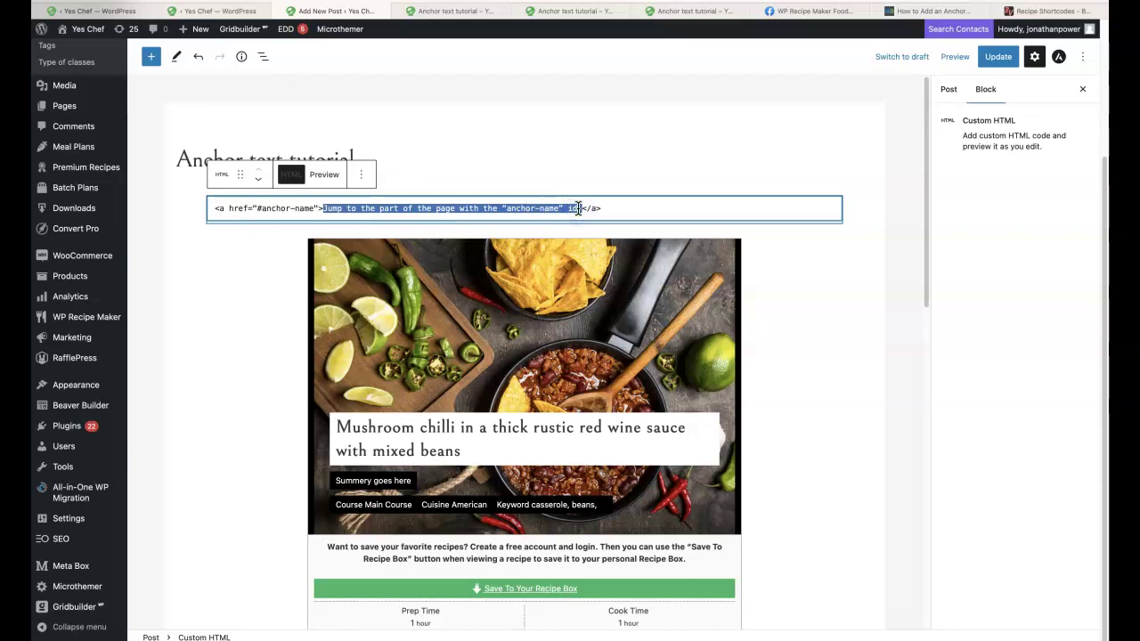
{"action": "key", "text": "BackSpace"}
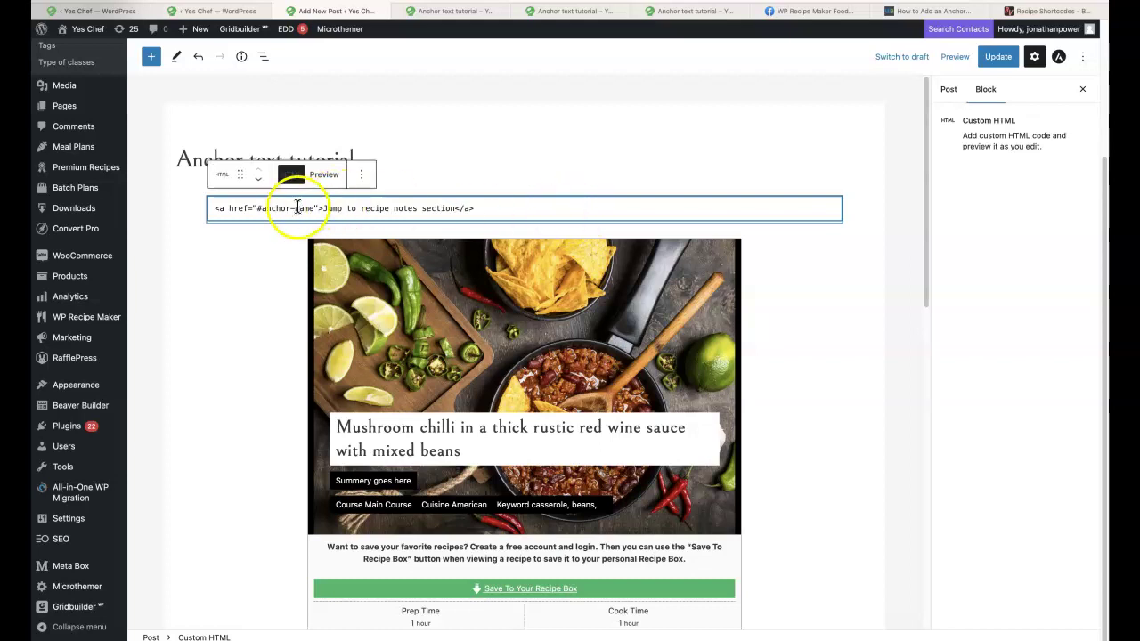
- Compare the #anchor-name reference in the post's link code with the anchor id in the Logged Out Recipe Card template HTML
{"action": "left_click", "coordinate": [259, 208]}
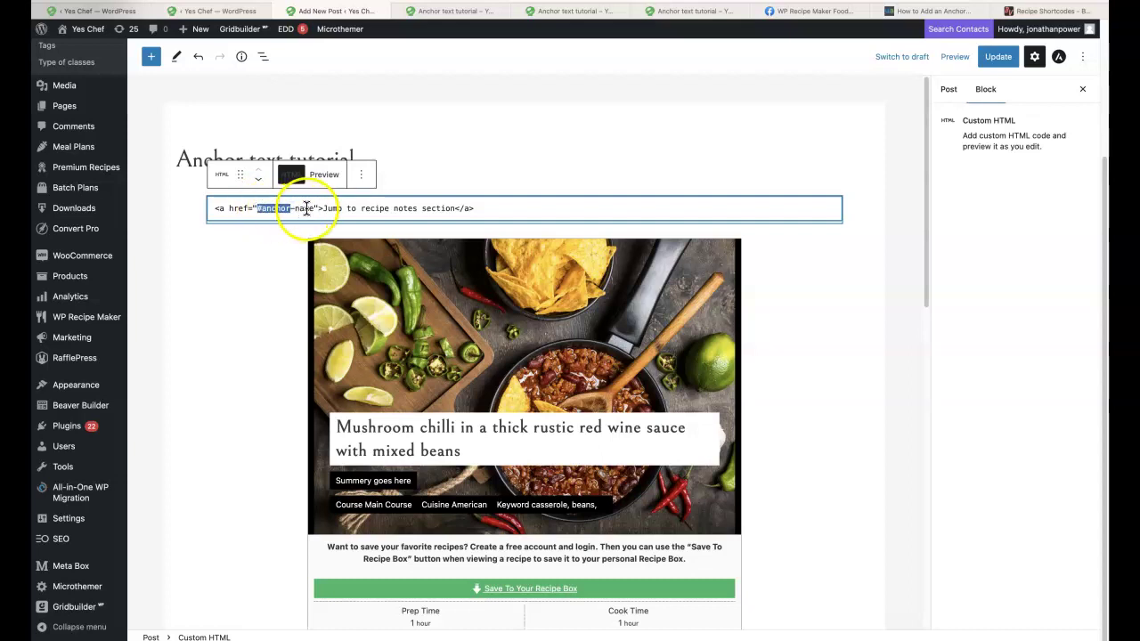
{"action": "left_click", "coordinate": [204, 11]}
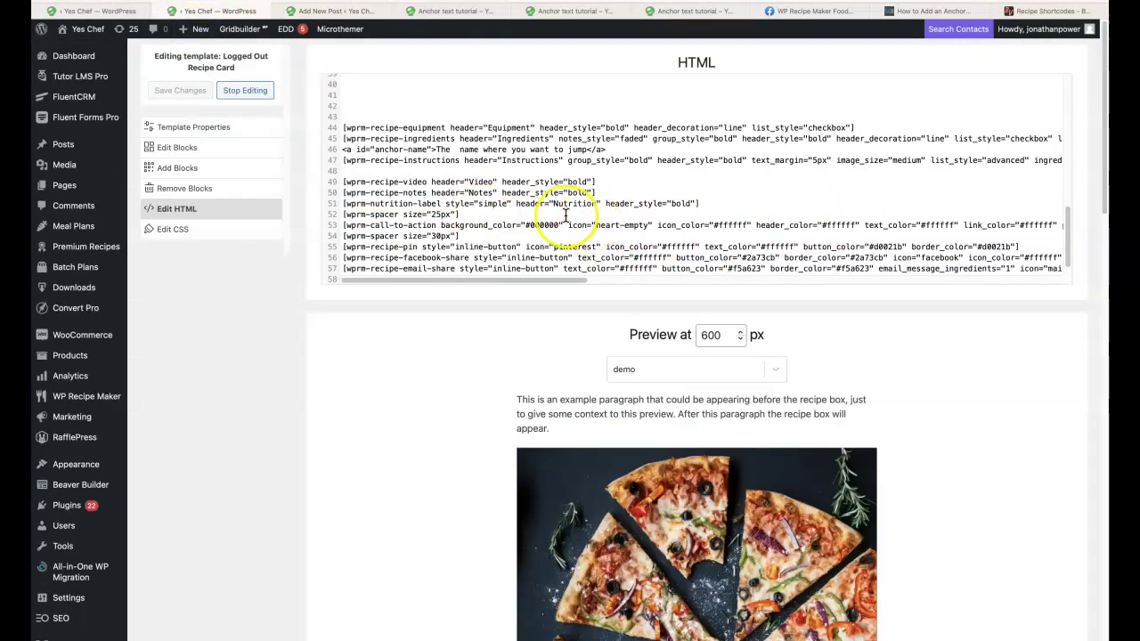
{"action": "left_click", "coordinate": [385, 149]}
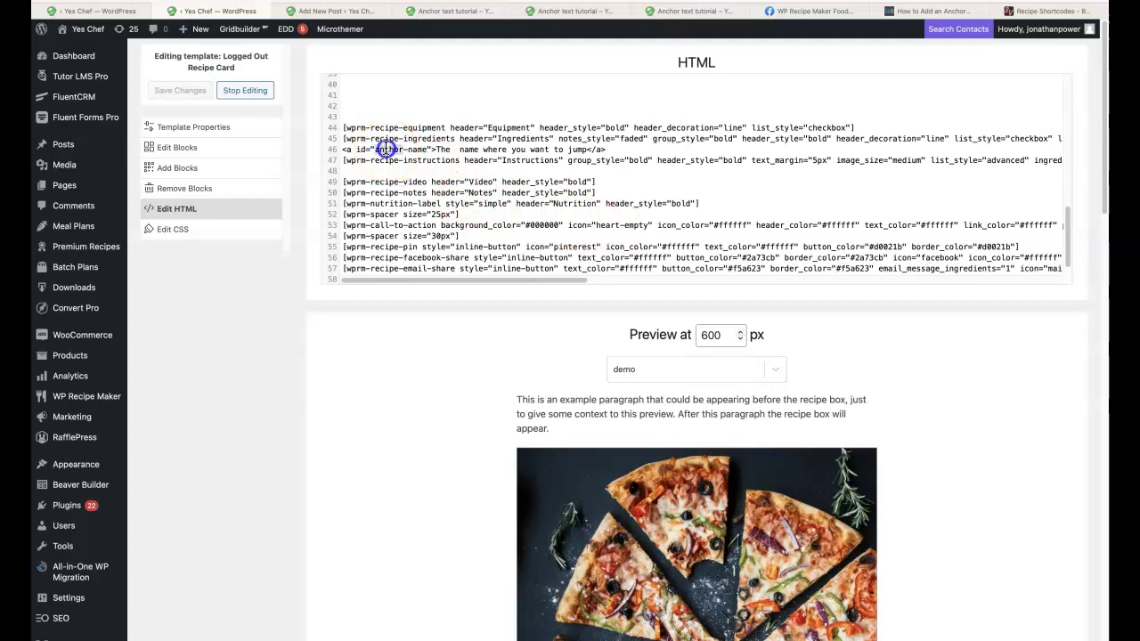
{"action": "left_click", "coordinate": [329, 11]}
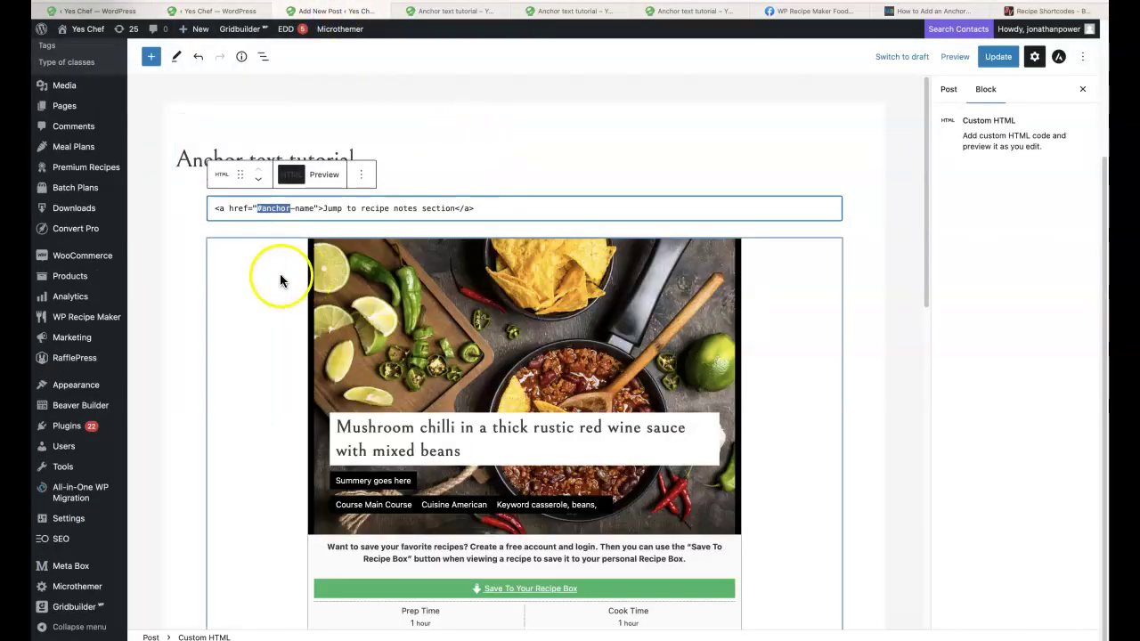
- Update the Anchor text tutorial post and view its published page in a new browser tab
{"action": "left_click", "coordinate": [531, 136]}
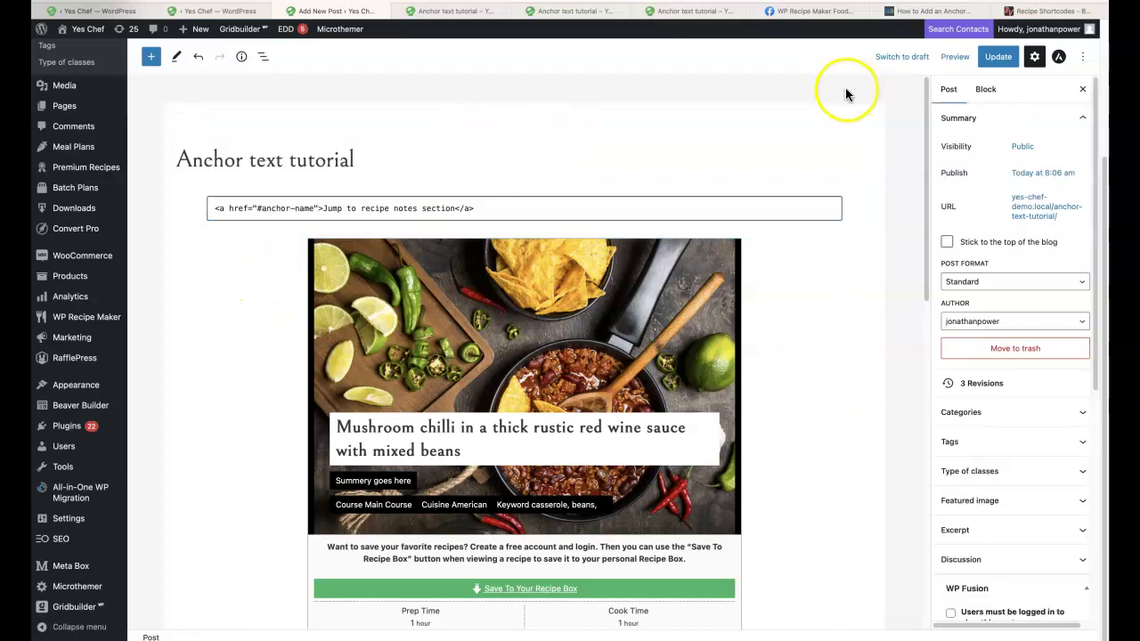
{"action": "left_click", "coordinate": [998, 60]}
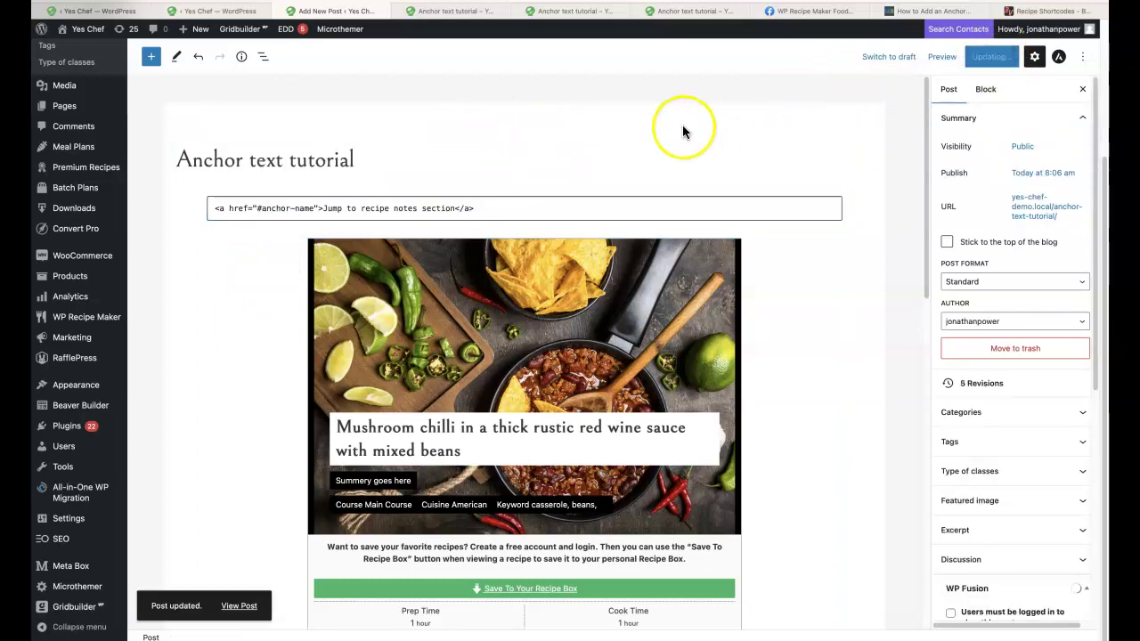
{"action": "right_click", "coordinate": [235, 606]}
{"action": "left_click", "coordinate": [283, 492]}
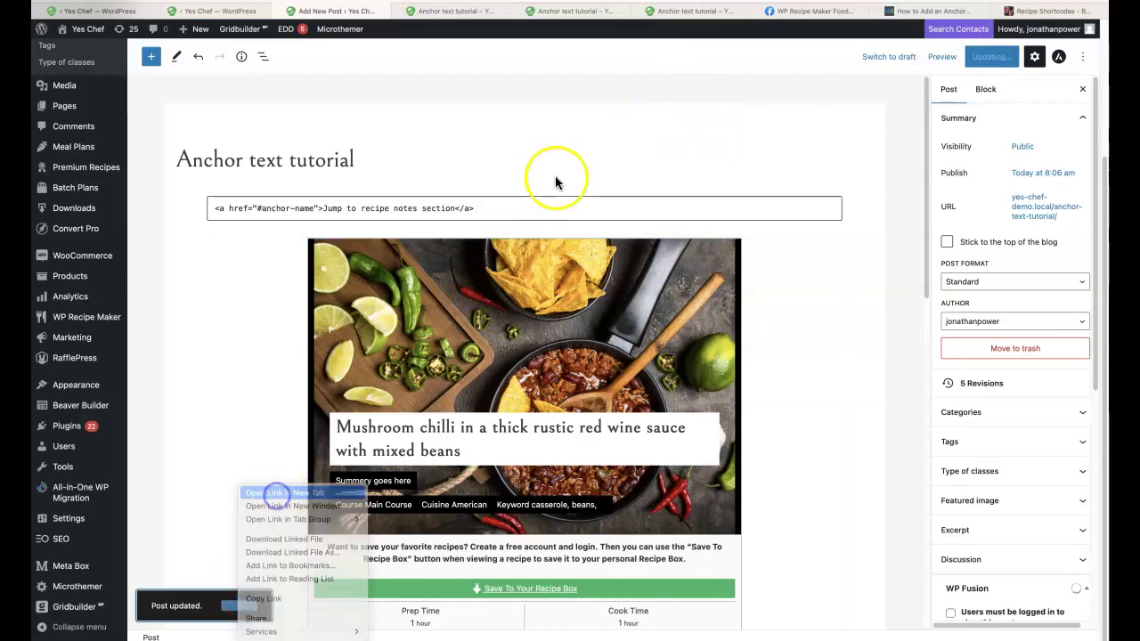
{"action": "left_click", "coordinate": [735, 12]}
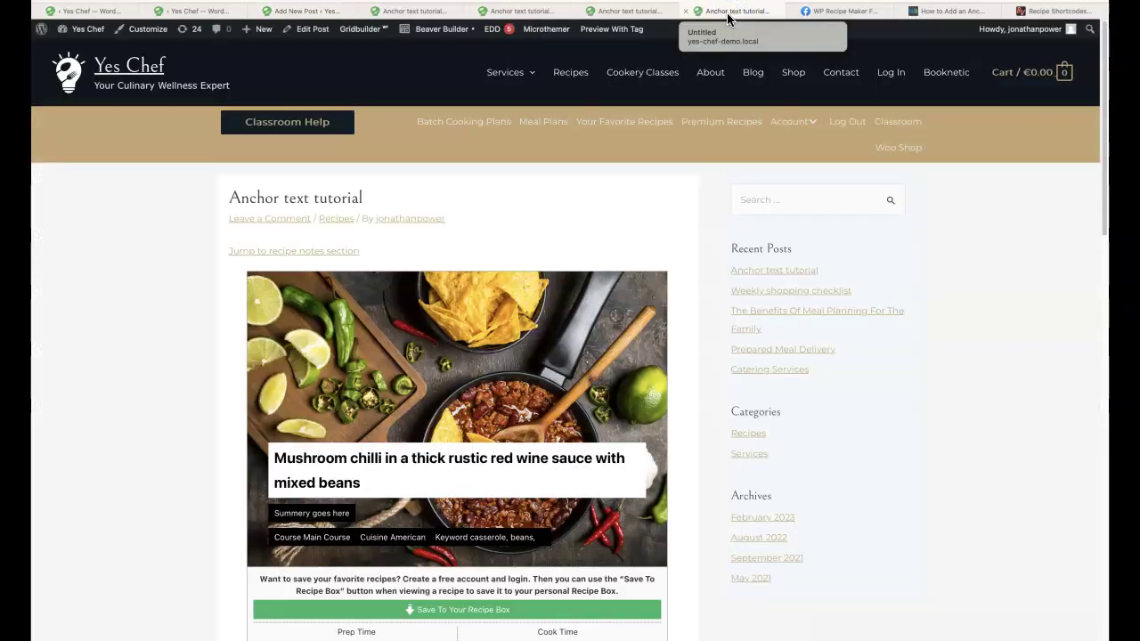
- Test the "Jump to recipe notes section" link and check the recipe card around the anchor for a notes section
{"action": "left_click", "coordinate": [597, 242]}
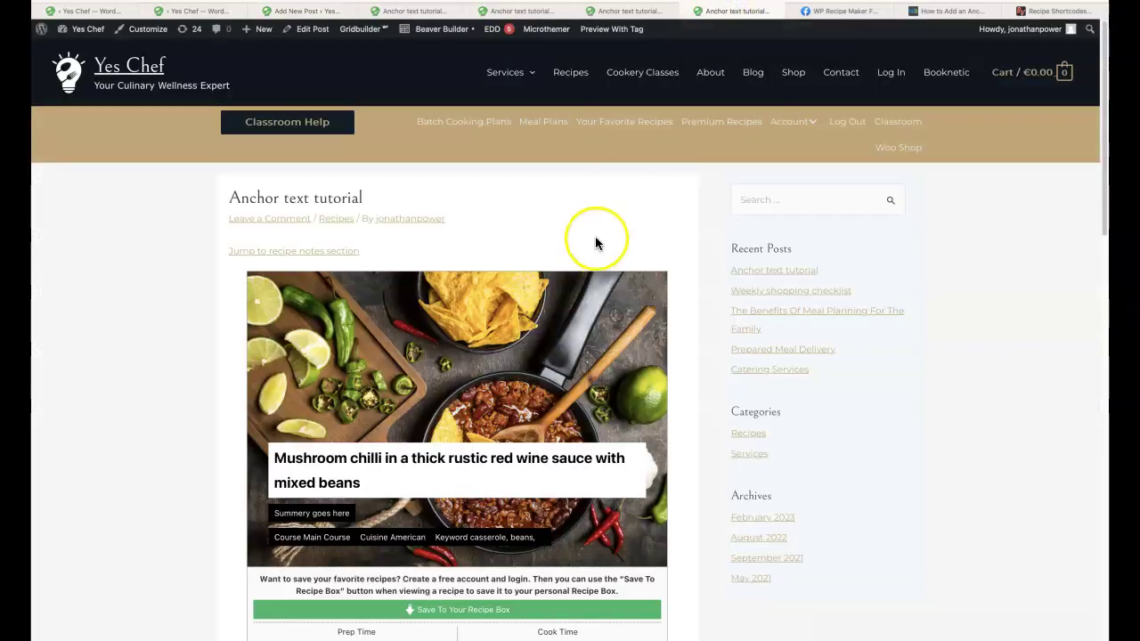
{"action": "left_click", "coordinate": [322, 251]}
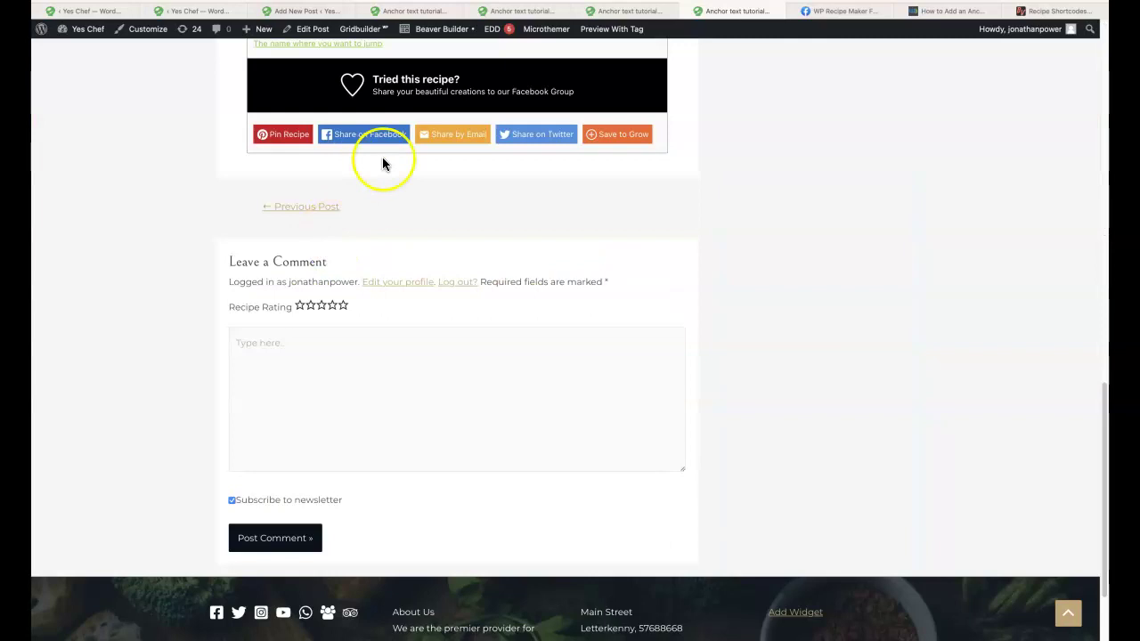
{"action": "scroll", "coordinate": [149, 140], "scroll_direction": "up", "scroll_amount": 2}
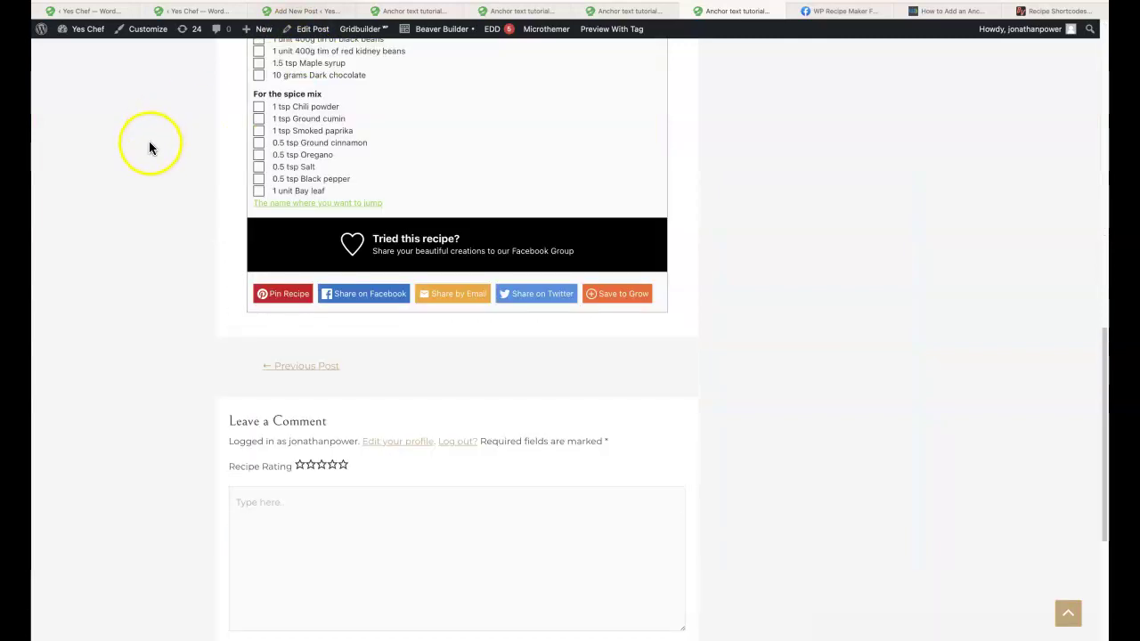
{"action": "scroll", "coordinate": [164, 183], "scroll_direction": "up", "scroll_amount": 4}
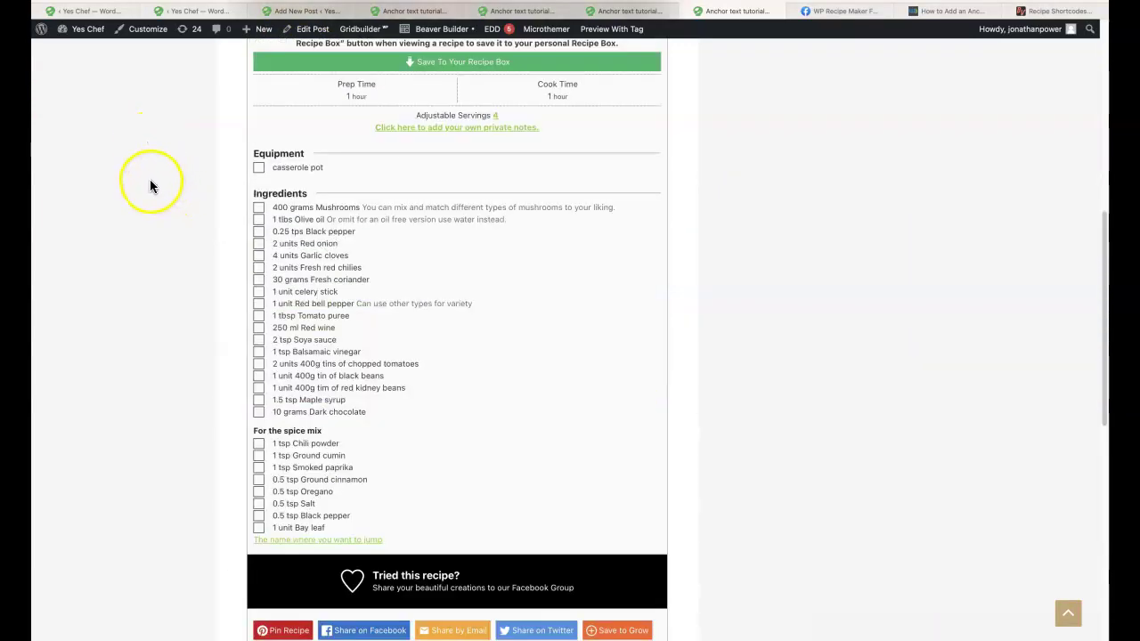
{"action": "scroll", "coordinate": [153, 186], "scroll_direction": "down", "scroll_amount": 2}
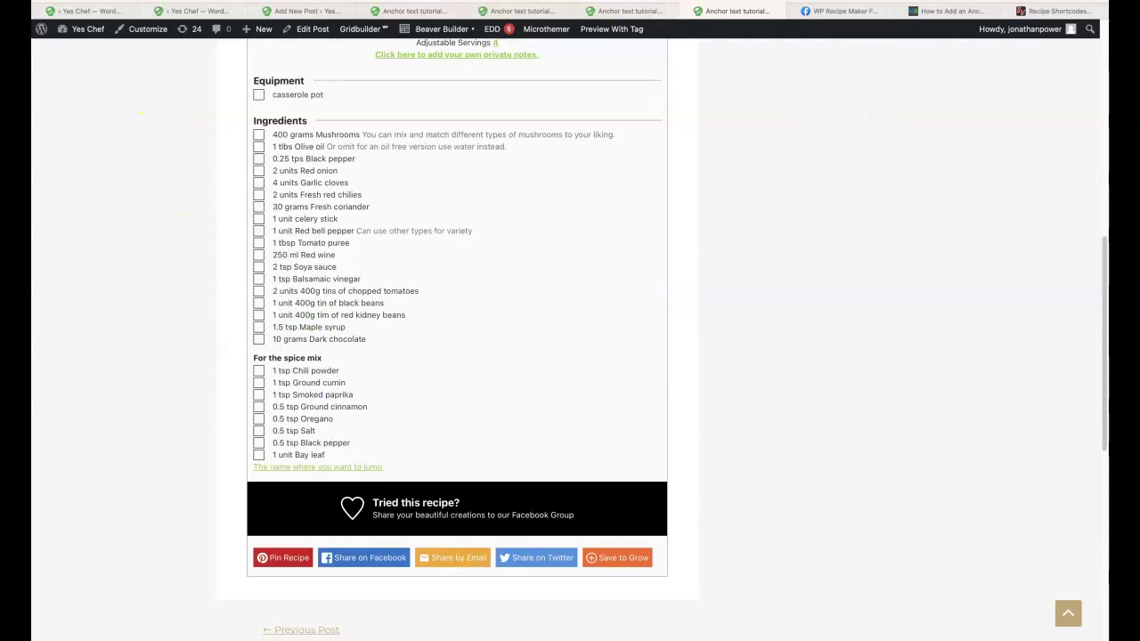
- Open the Lorem Ipsum site in a new browser tab and copy its text from "What is Lorem Ipsum?" through "Where does it come from?"
{"action": "key", "text": "super+t"}
{"action": "type", "text": "lip"}
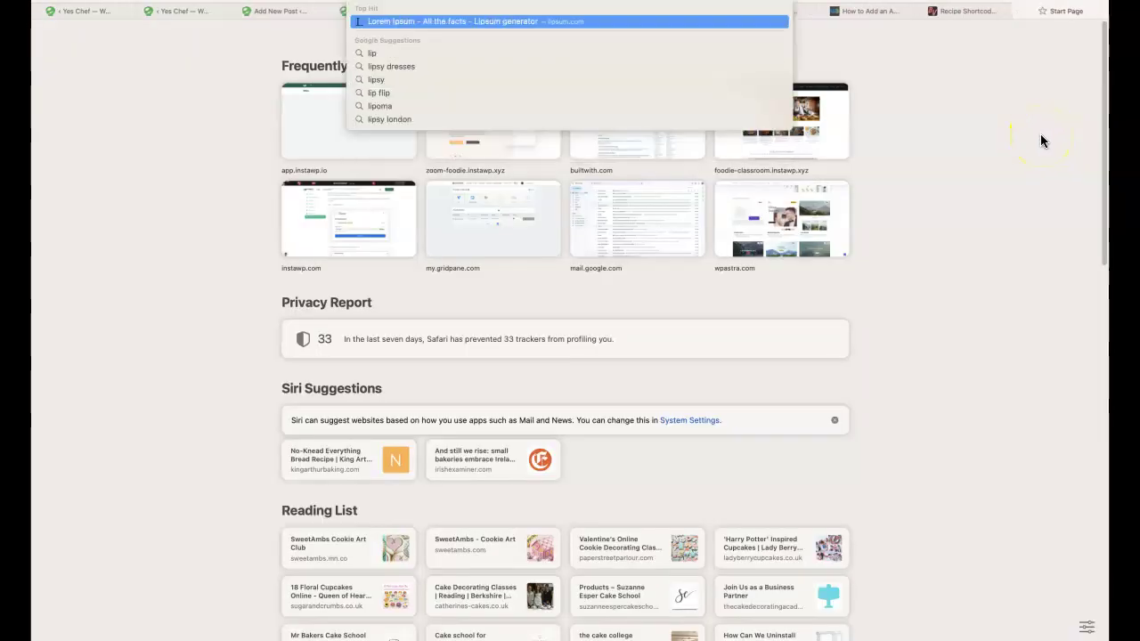
{"action": "key", "text": "Return"}
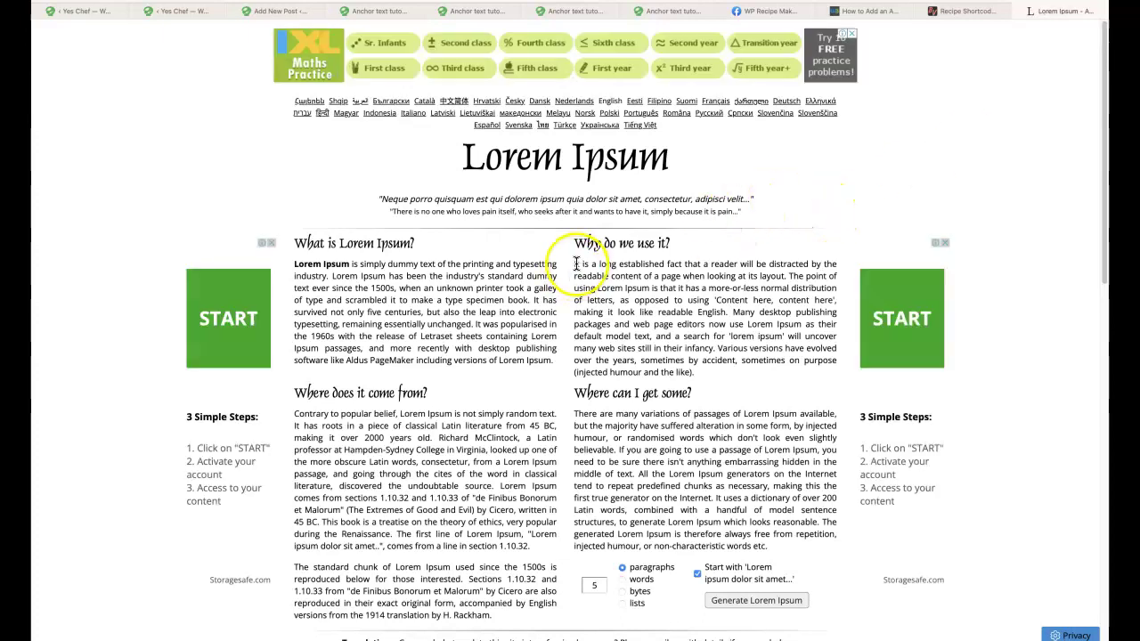
{"action": "left_click_drag", "start_coordinate": [576, 264], "coordinate": [614, 300]}
{"action": "left_click", "coordinate": [614, 300]}
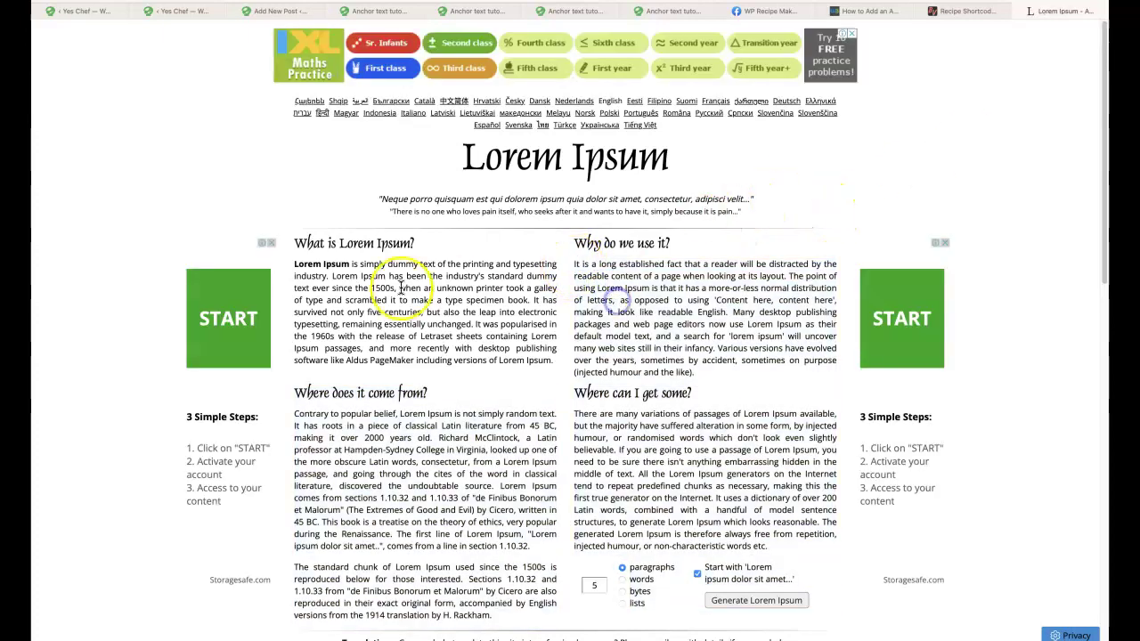
{"action": "left_click_drag", "start_coordinate": [294, 263], "coordinate": [542, 359]}
{"action": "left_click", "coordinate": [352, 307]}
{"action": "left_click_drag", "start_coordinate": [295, 264], "coordinate": [534, 542]}
{"action": "right_click", "coordinate": [452, 469]}
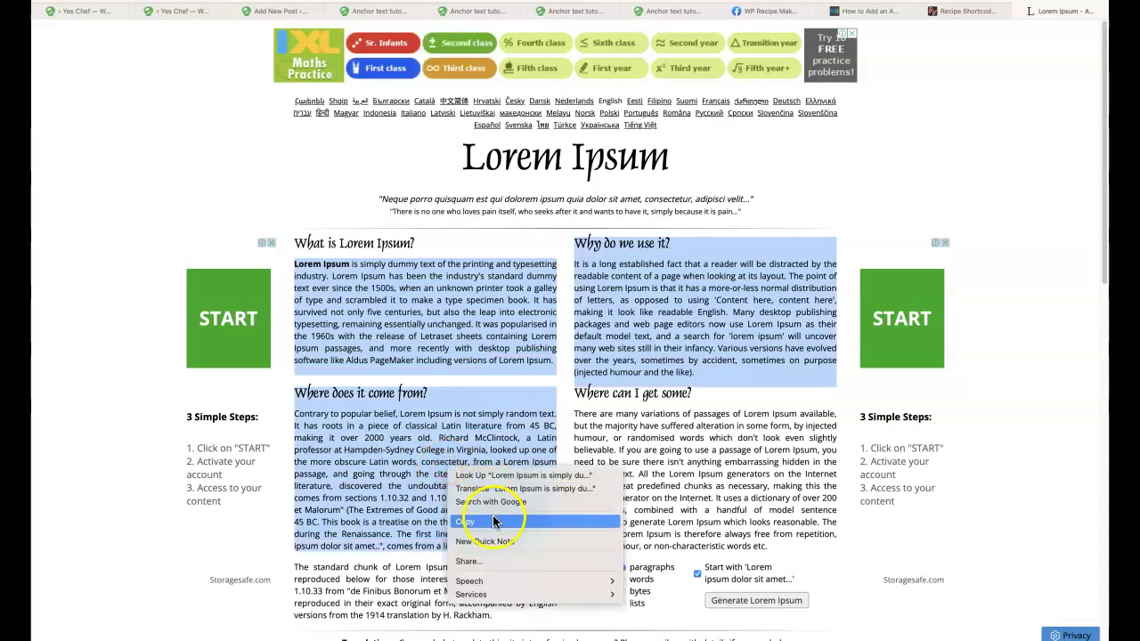
{"action": "left_click", "coordinate": [494, 522]}
- Open the mushroom chilli recipe belonging to the Anchor text tutorial post for editing from WP Recipe Maker's recipe list
{"action": "left_click", "coordinate": [95, 12]}
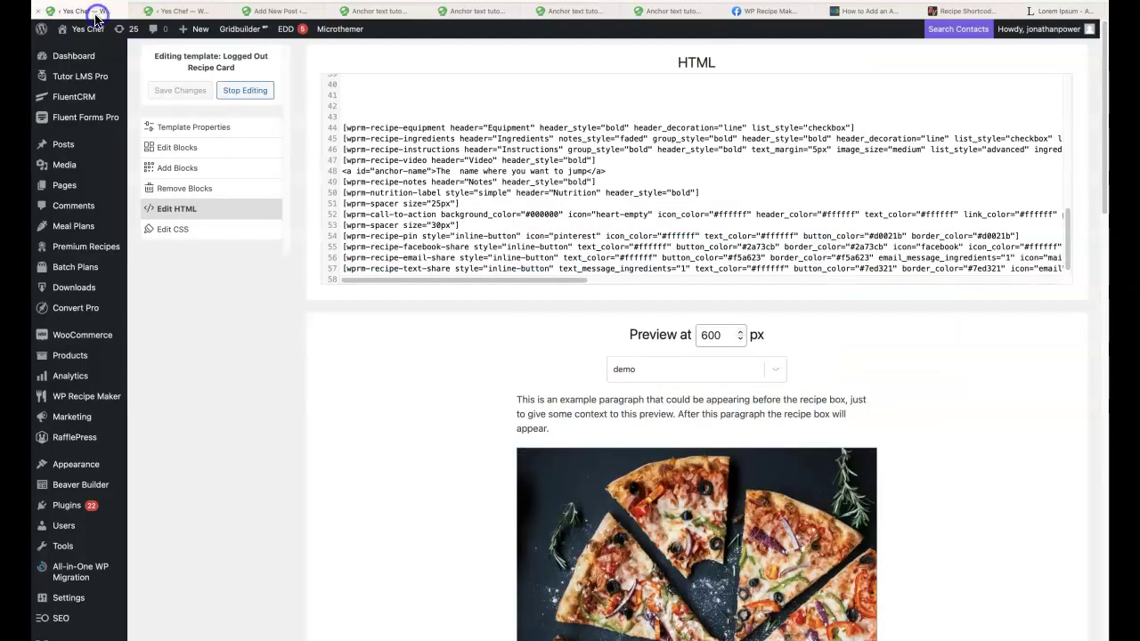
{"action": "left_click", "coordinate": [668, 10]}
{"action": "scroll", "coordinate": [526, 224], "scroll_direction": "up", "scroll_amount": 10}
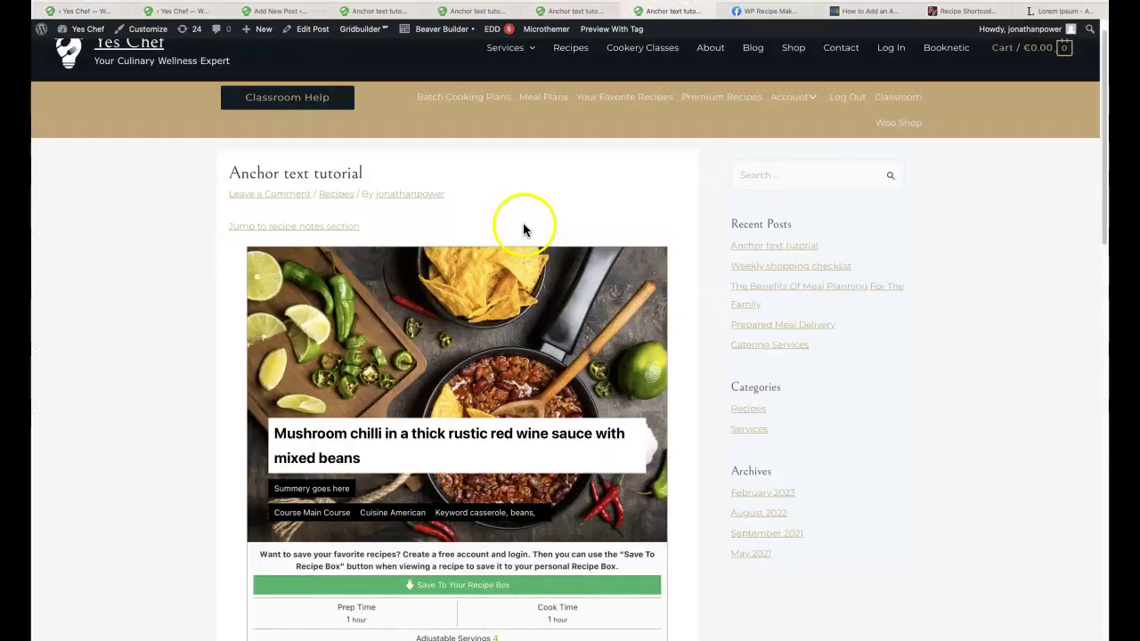
{"action": "left_click", "coordinate": [74, 14]}
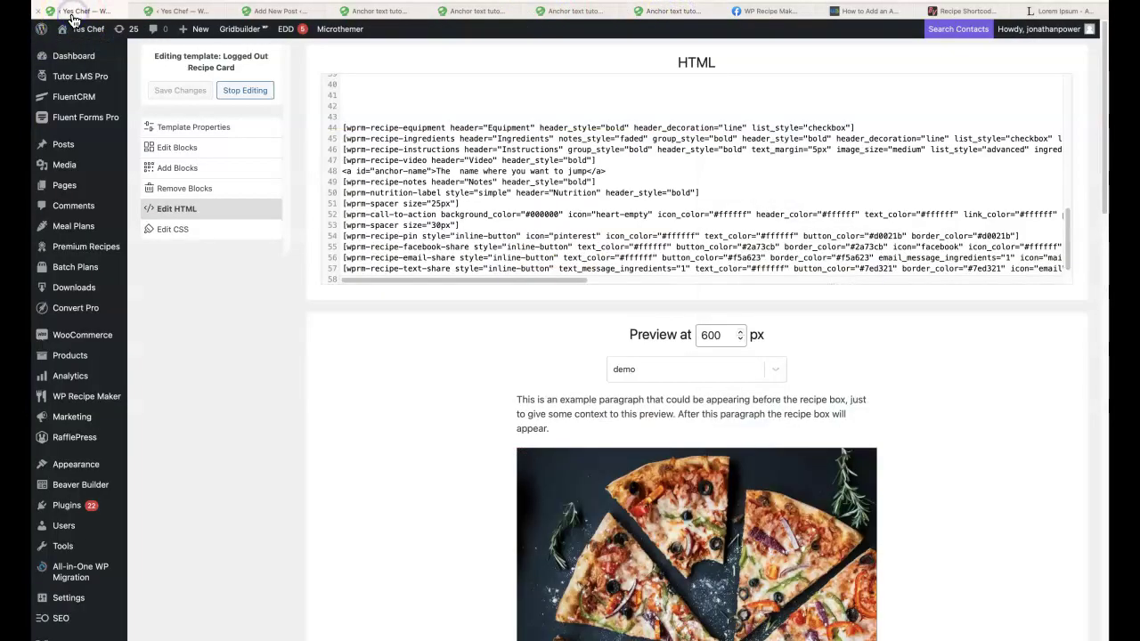
{"action": "mouse_move", "coordinate": [102, 398]}
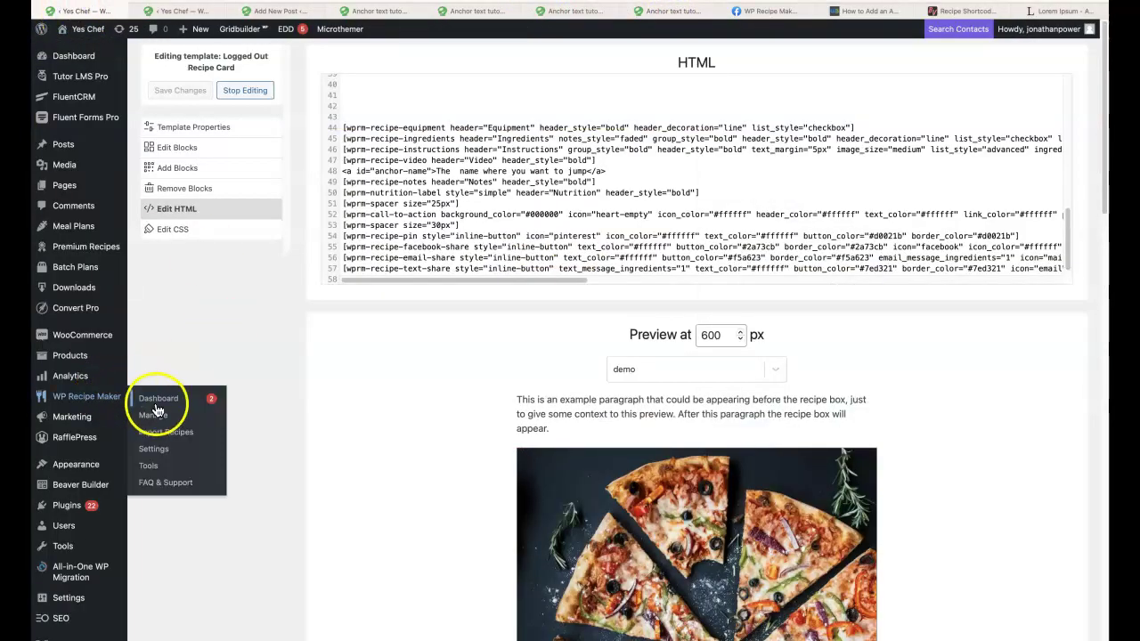
{"action": "left_click", "coordinate": [153, 415]}
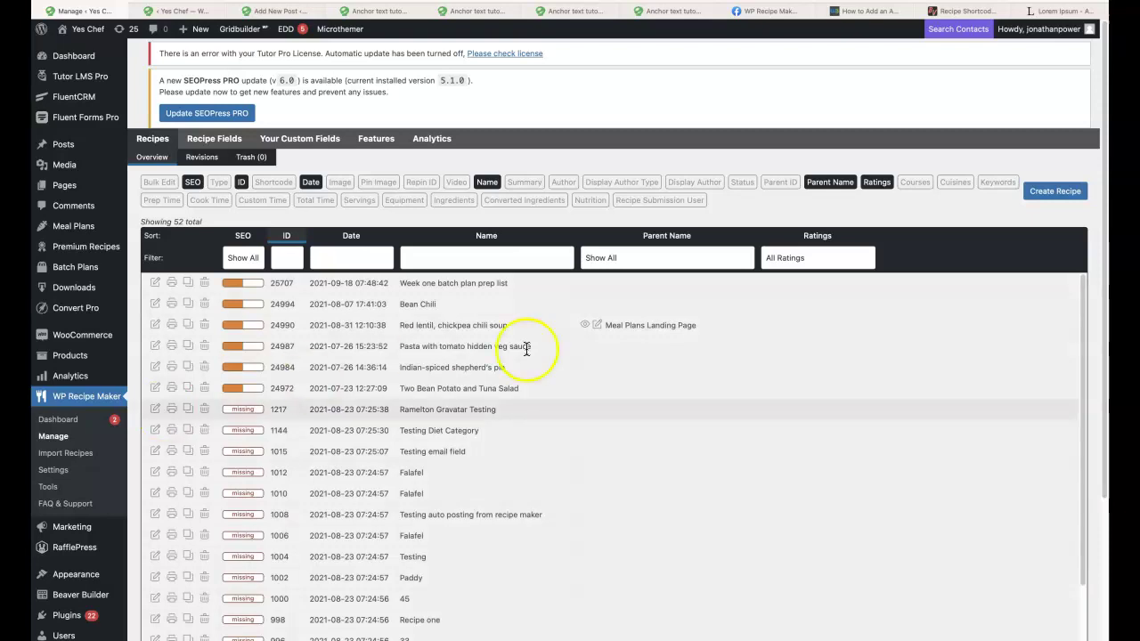
{"action": "scroll", "coordinate": [603, 335], "scroll_direction": "down", "scroll_amount": 5}
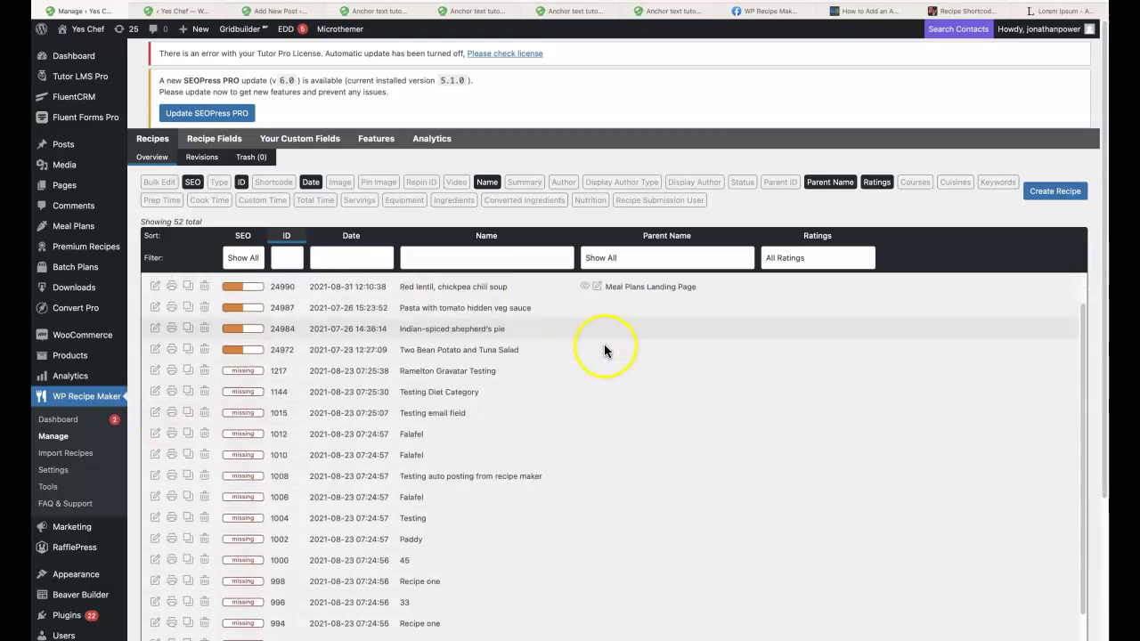
{"action": "scroll", "coordinate": [605, 352], "scroll_direction": "down", "scroll_amount": 2}
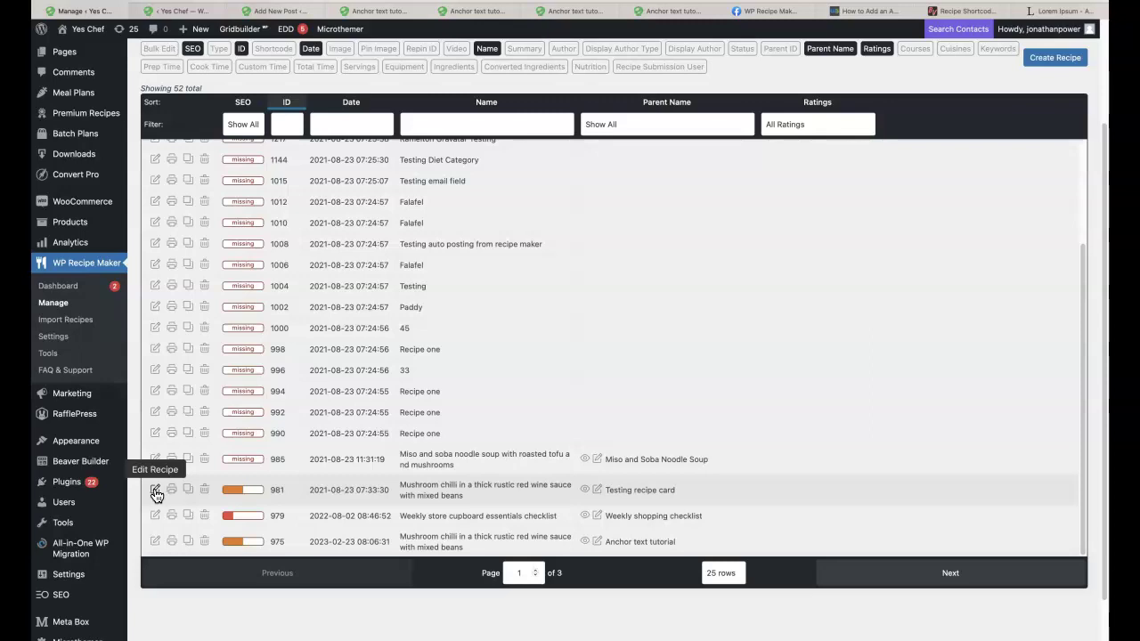
{"action": "left_click", "coordinate": [156, 543]}
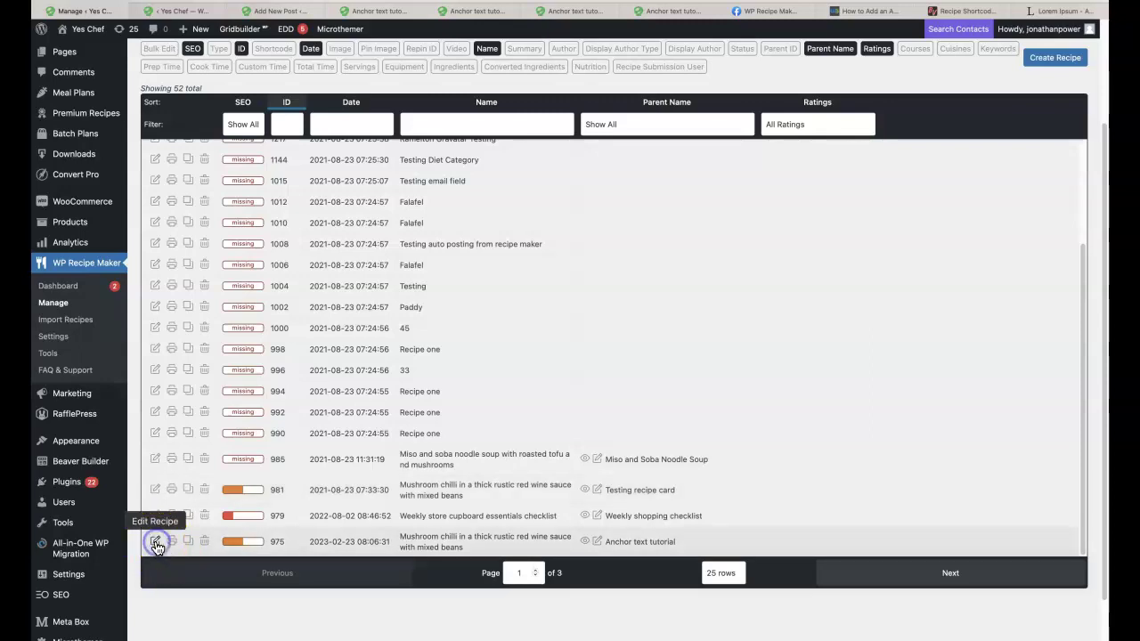
- Paste the copied Lorem Ipsum text into the recipe's Recipe Notes and save the recipe
{"action": "scroll", "coordinate": [612, 367], "scroll_direction": "down", "scroll_amount": 15}
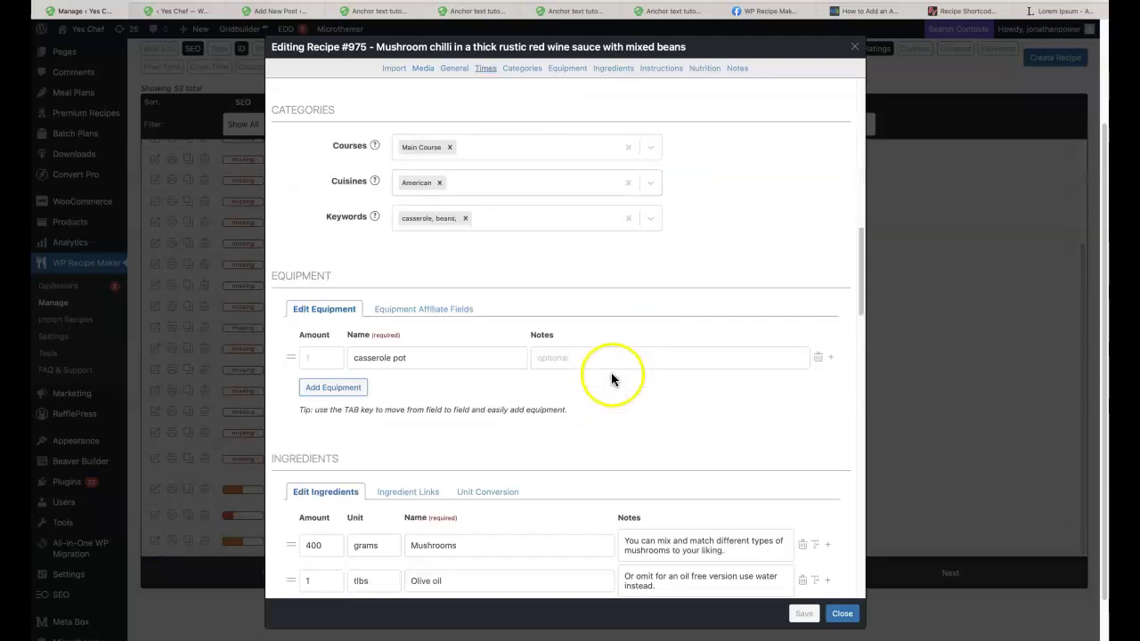
{"action": "scroll", "coordinate": [613, 375], "scroll_direction": "down", "scroll_amount": 10}
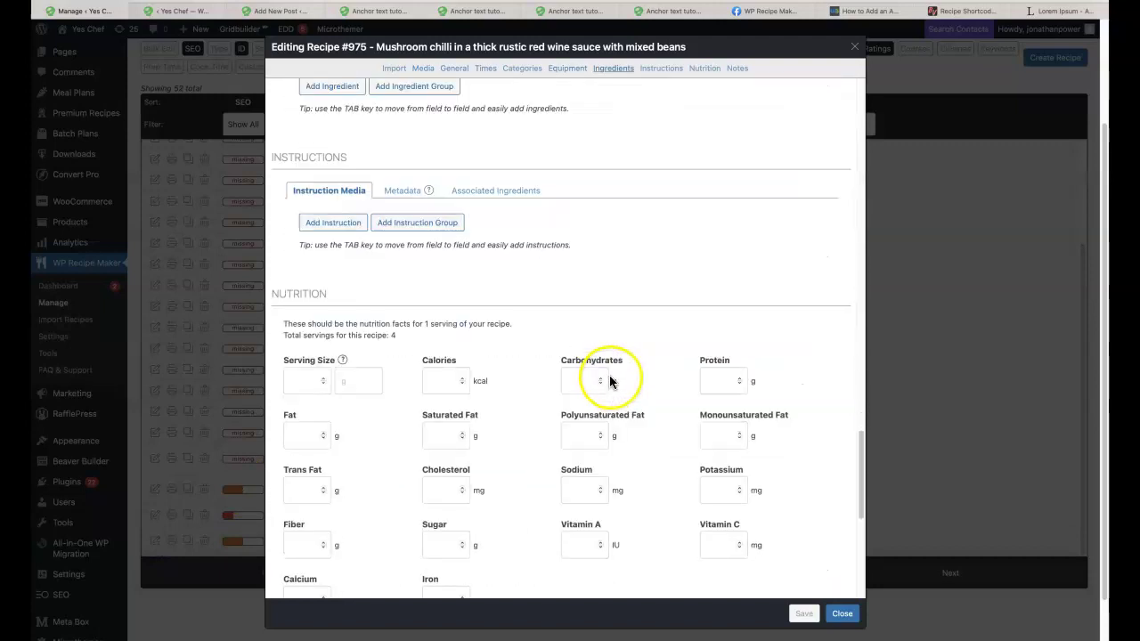
{"action": "scroll", "coordinate": [604, 379], "scroll_direction": "down", "scroll_amount": 3}
{"action": "left_click", "coordinate": [467, 390]}
{"action": "key", "text": "super+v"}
{"action": "left_click", "coordinate": [501, 349]}
{"action": "left_click", "coordinate": [776, 614]}
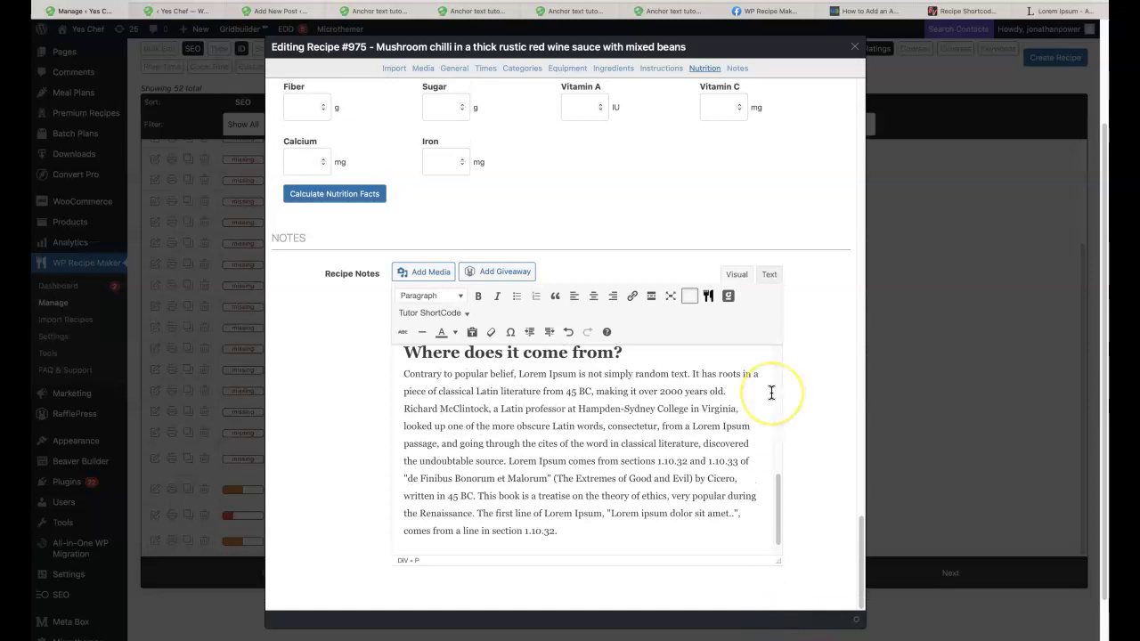
{"action": "scroll", "coordinate": [792, 381], "scroll_direction": "down", "scroll_amount": 4}
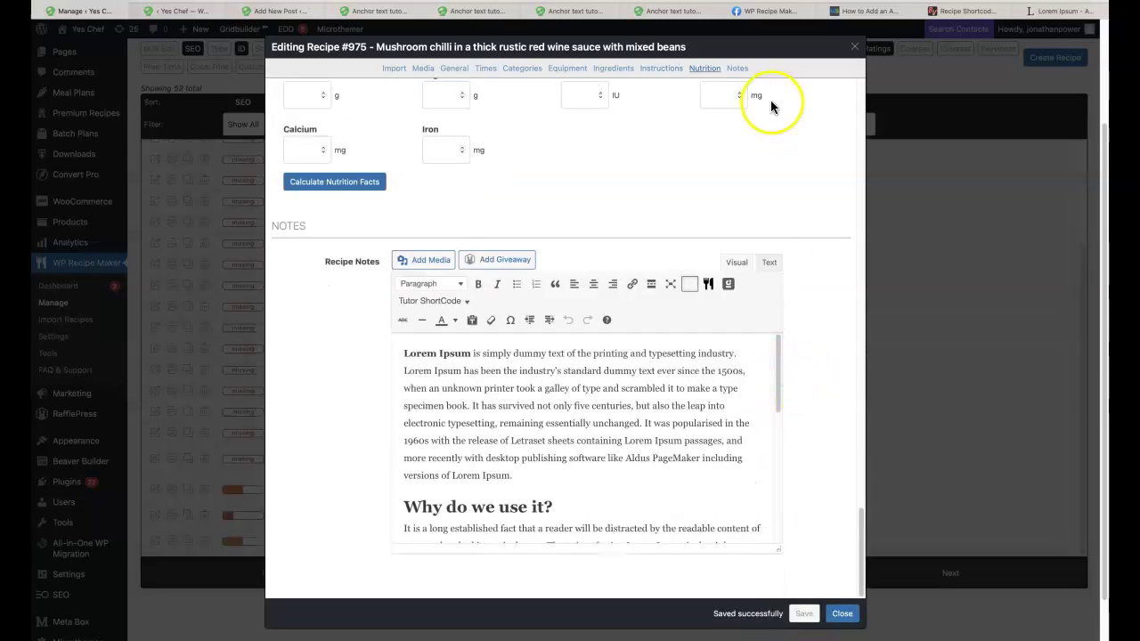
- Reload the published Anchor text tutorial page and test its "Jump to recipe notes section" link
{"action": "left_click", "coordinate": [674, 12]}
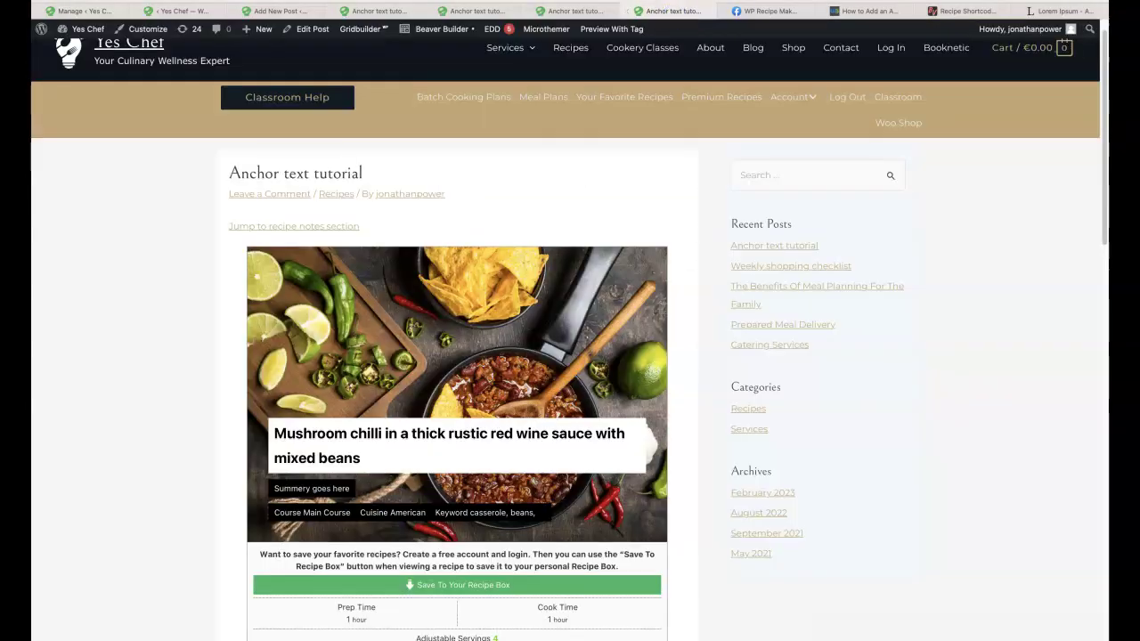
{"action": "key", "text": "super+r"}
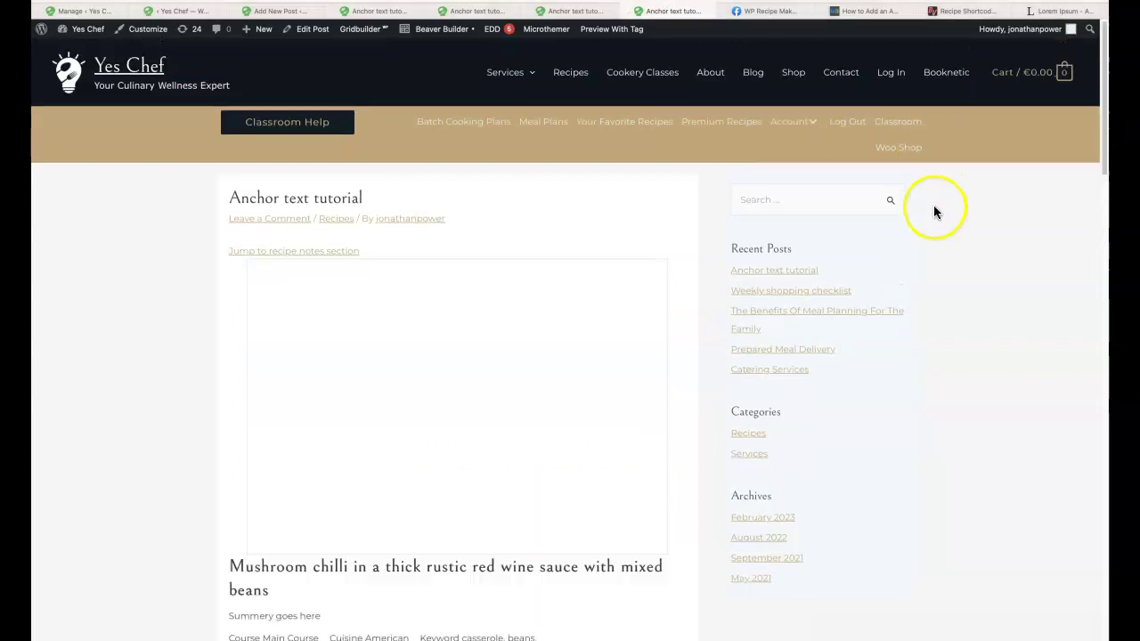
{"action": "scroll", "coordinate": [913, 245], "scroll_direction": "down", "scroll_amount": 15}
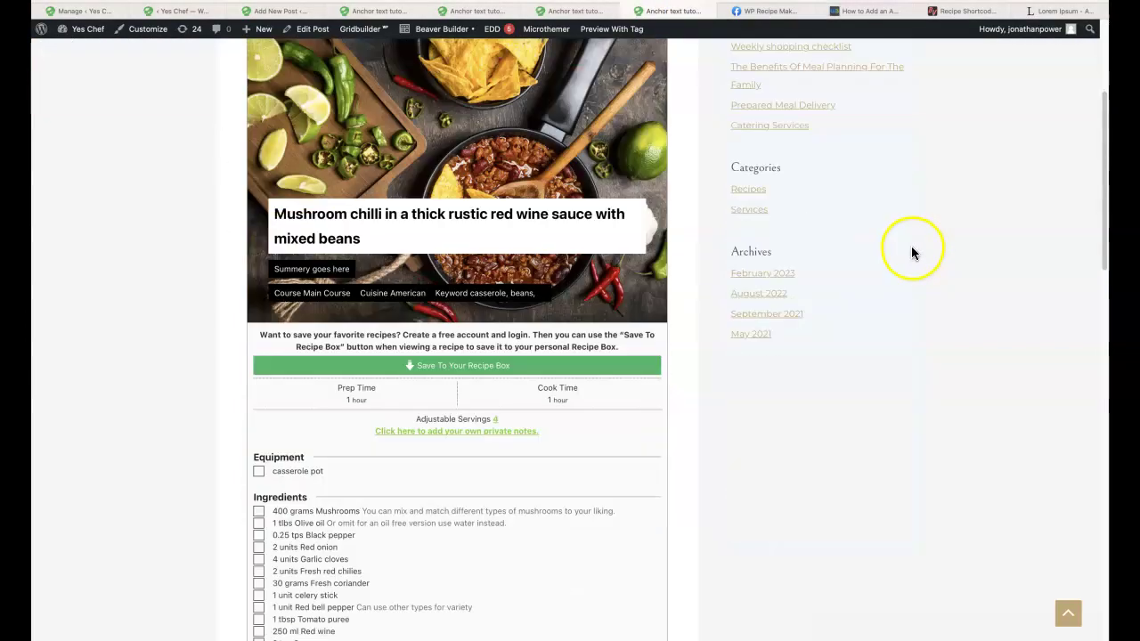
{"action": "scroll", "coordinate": [888, 264], "scroll_direction": "up", "scroll_amount": 15}
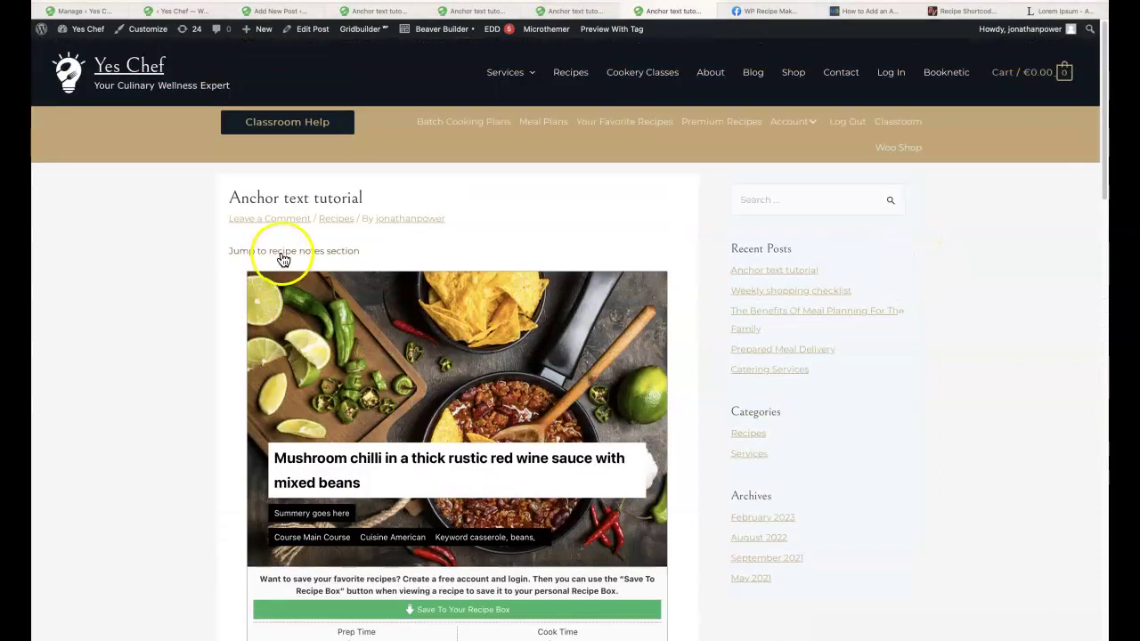
{"action": "left_click", "coordinate": [280, 253]}
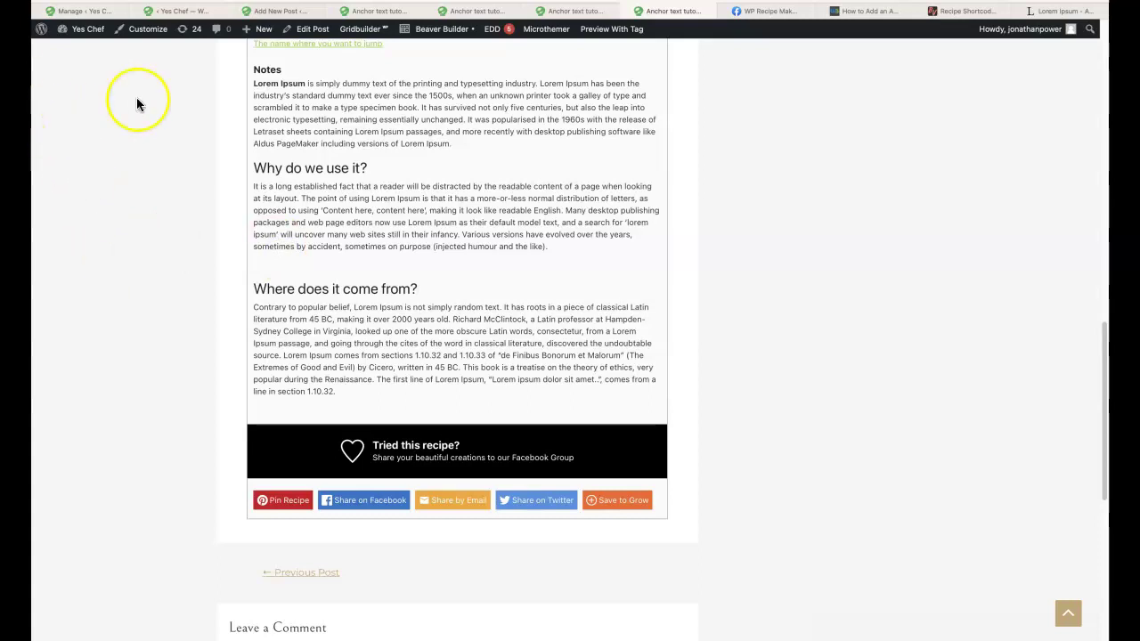
{"action": "scroll", "coordinate": [175, 132], "scroll_direction": "up", "scroll_amount": 2}
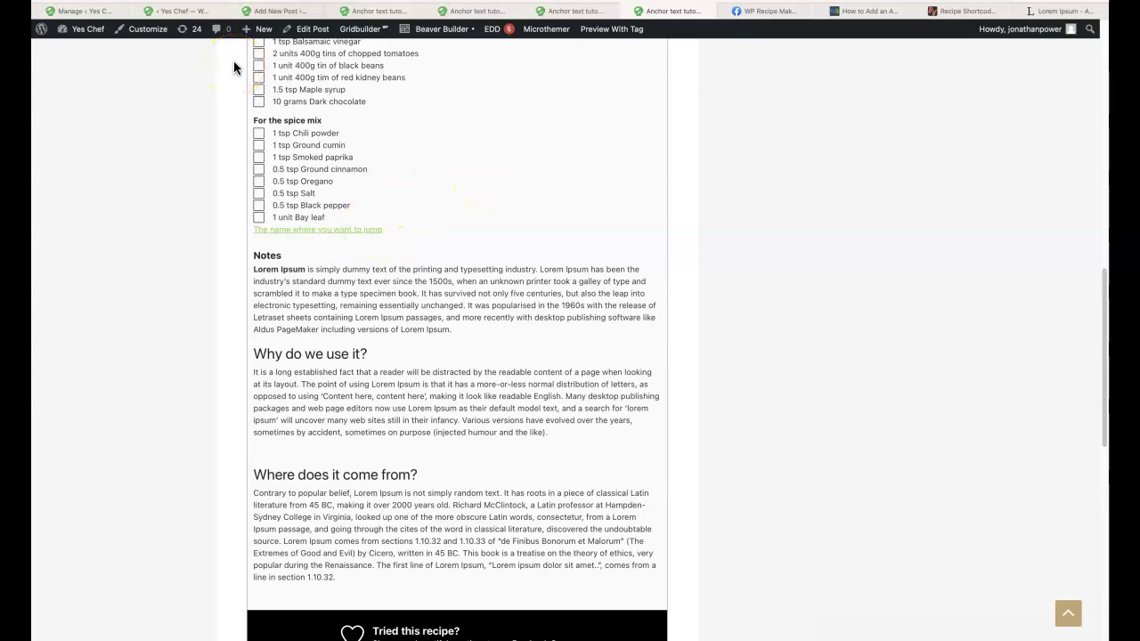
- Delete the visible text "The name where you want to jump" from the anchor-name link in the template's HTML and save the template
{"action": "left_click", "coordinate": [266, 12]}
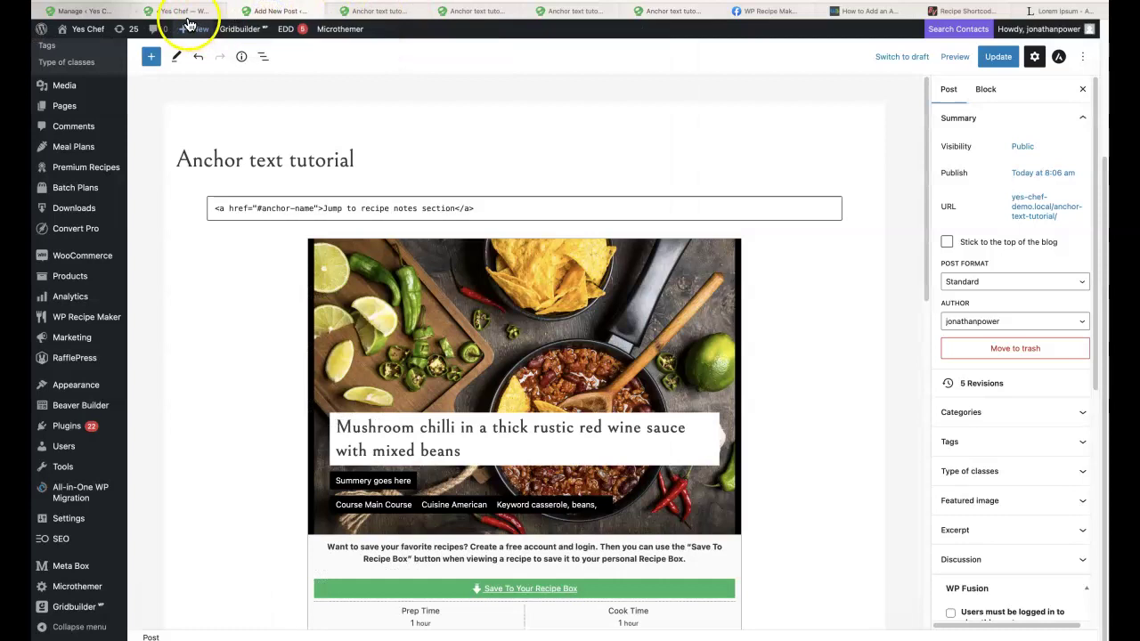
{"action": "left_click", "coordinate": [182, 11]}
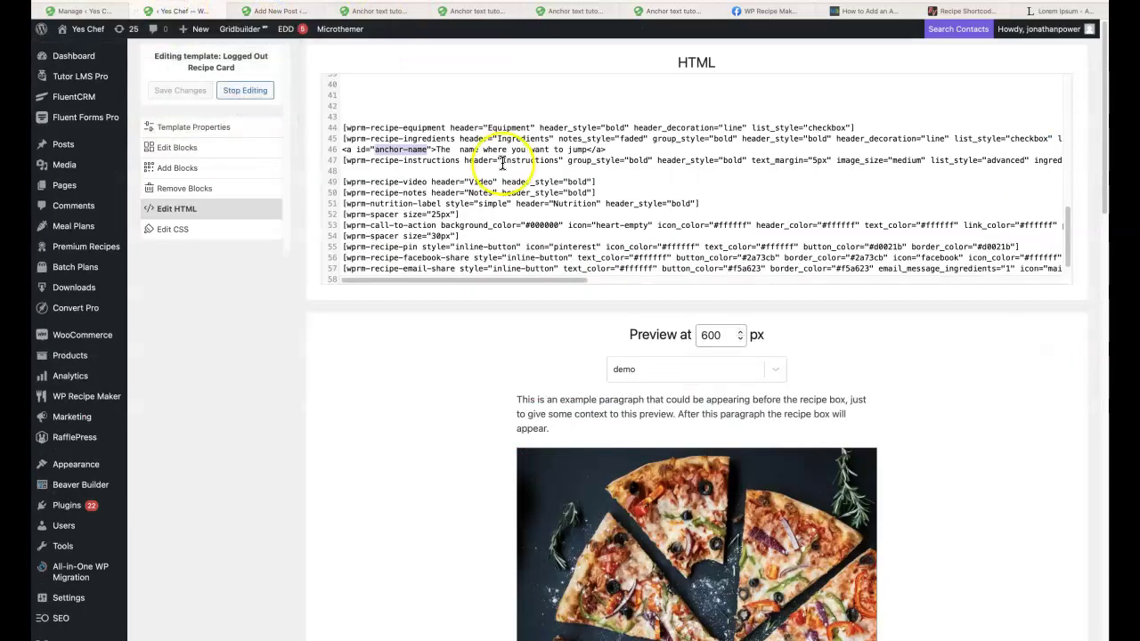
{"action": "left_click", "coordinate": [443, 149]}
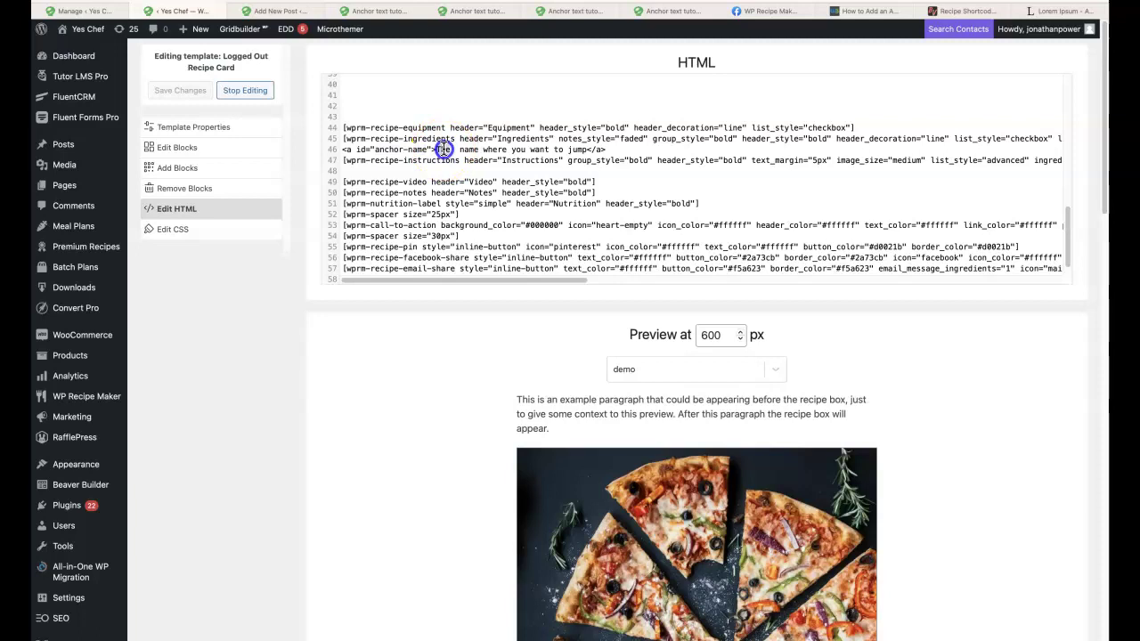
{"action": "left_click_drag", "start_coordinate": [450, 148], "coordinate": [577, 149]}
{"action": "key", "text": "BackSpace"}
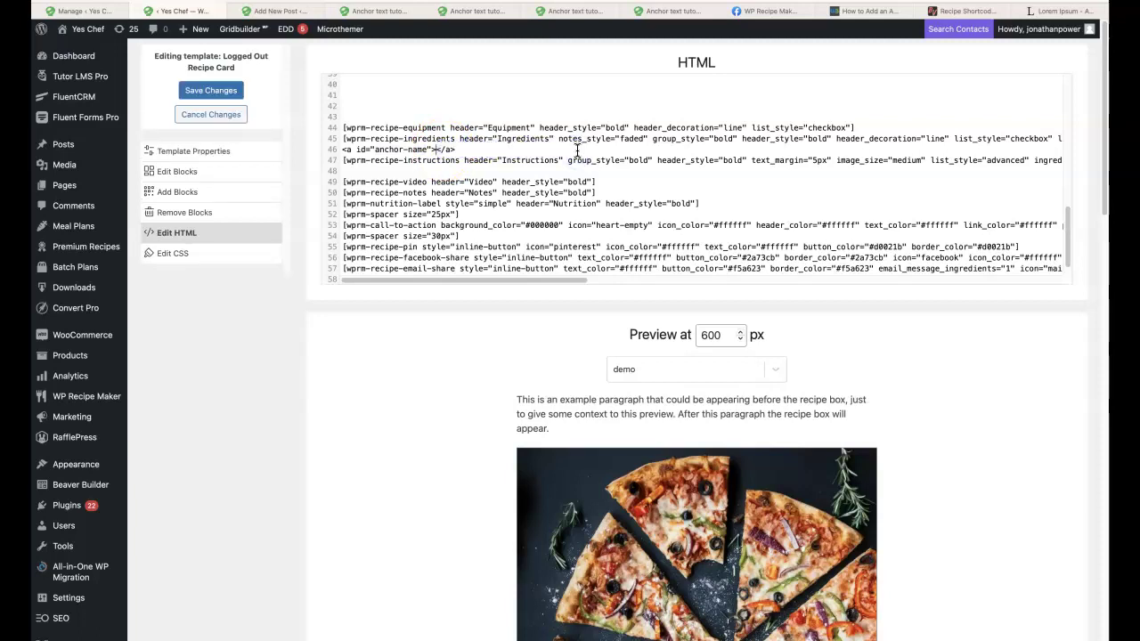
{"action": "left_click", "coordinate": [226, 93]}
{"action": "left_click", "coordinate": [670, 10]}
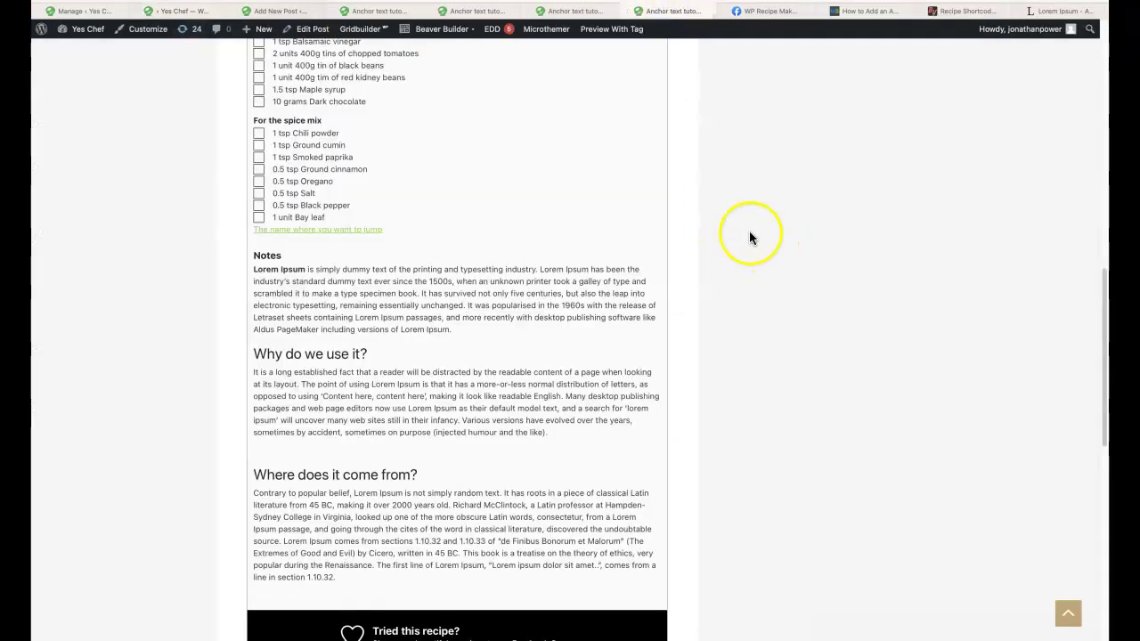
{"action": "double_click", "coordinate": [268, 255]}
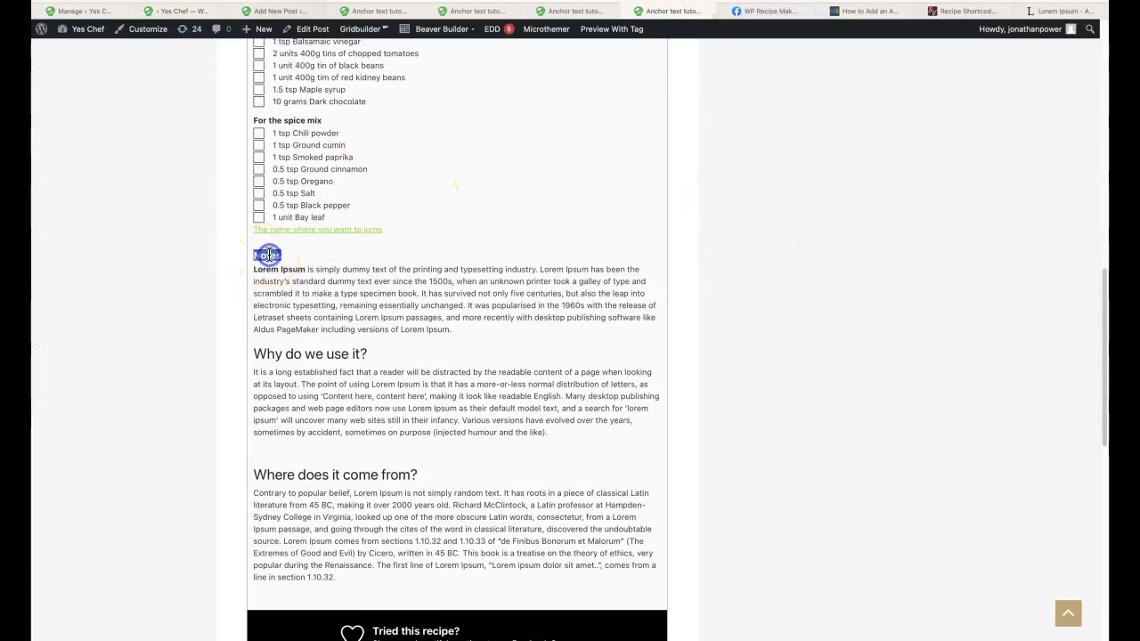
{"action": "left_click", "coordinate": [178, 10]}
{"action": "left_click", "coordinate": [205, 91]}
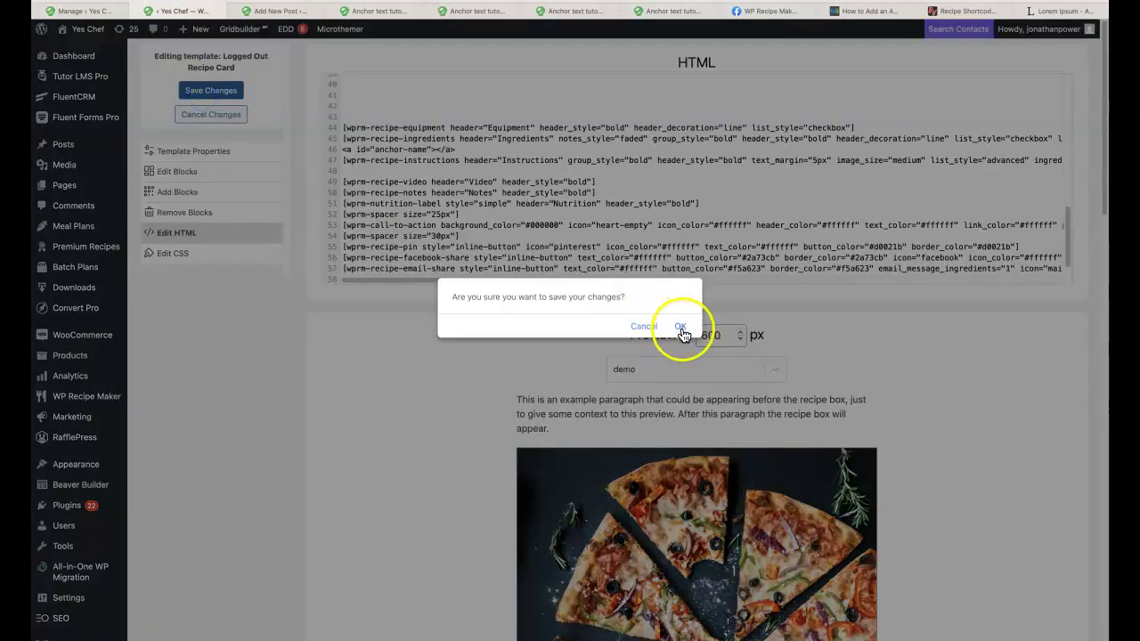
{"action": "left_click", "coordinate": [680, 328]}
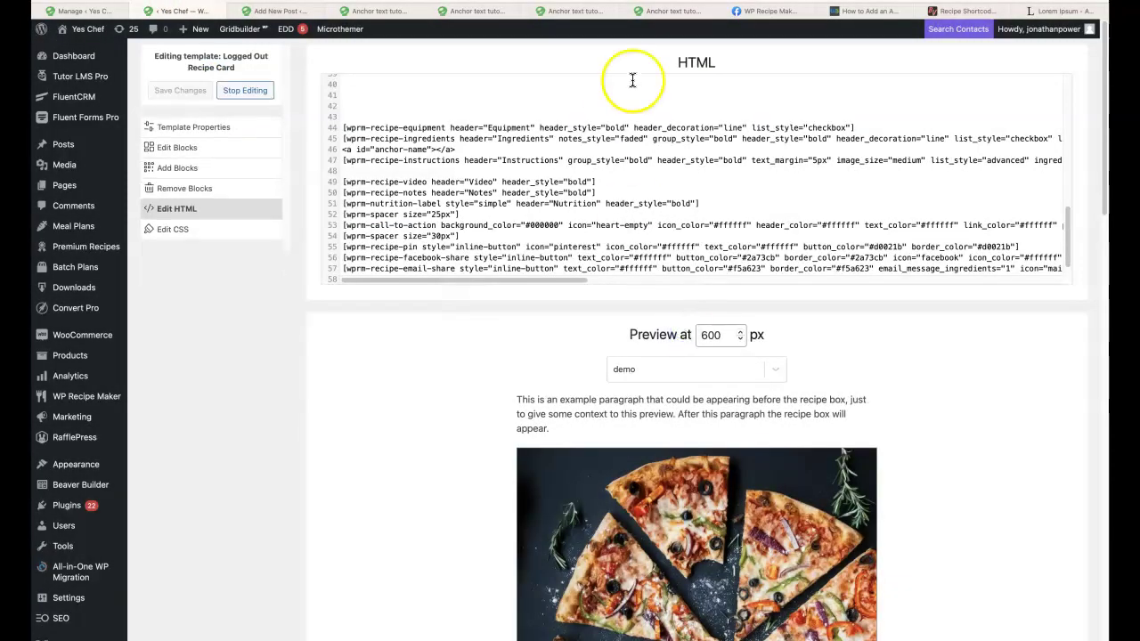
- Reload the published Anchor text tutorial page, test its recipe notes jump link and return to the start of the page
{"action": "left_click", "coordinate": [664, 12]}
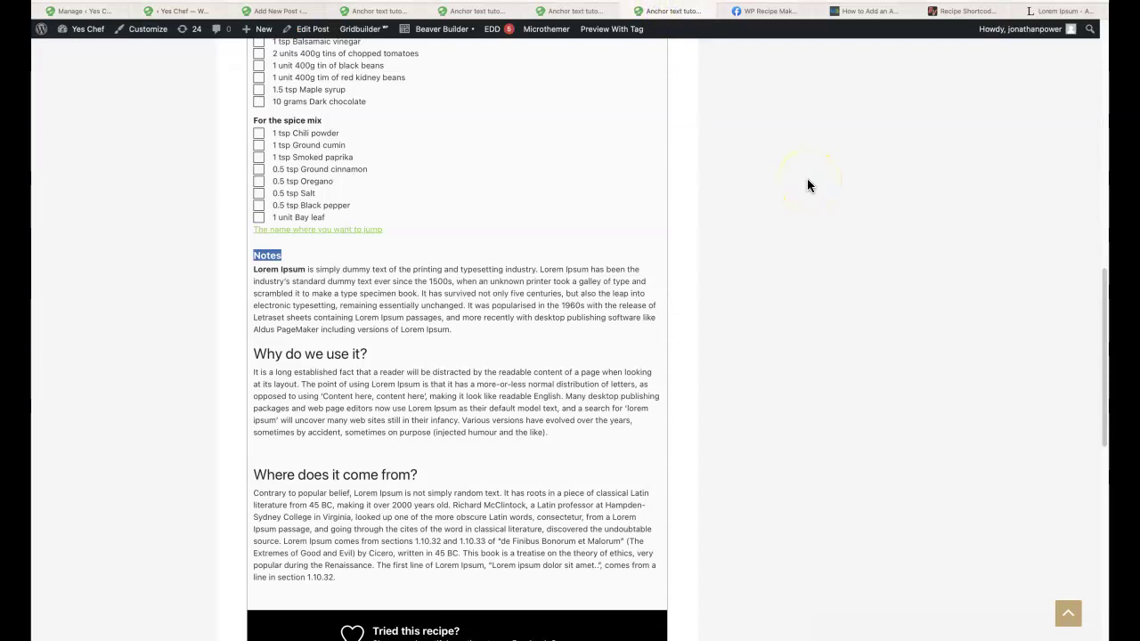
{"action": "key", "text": "super+r"}
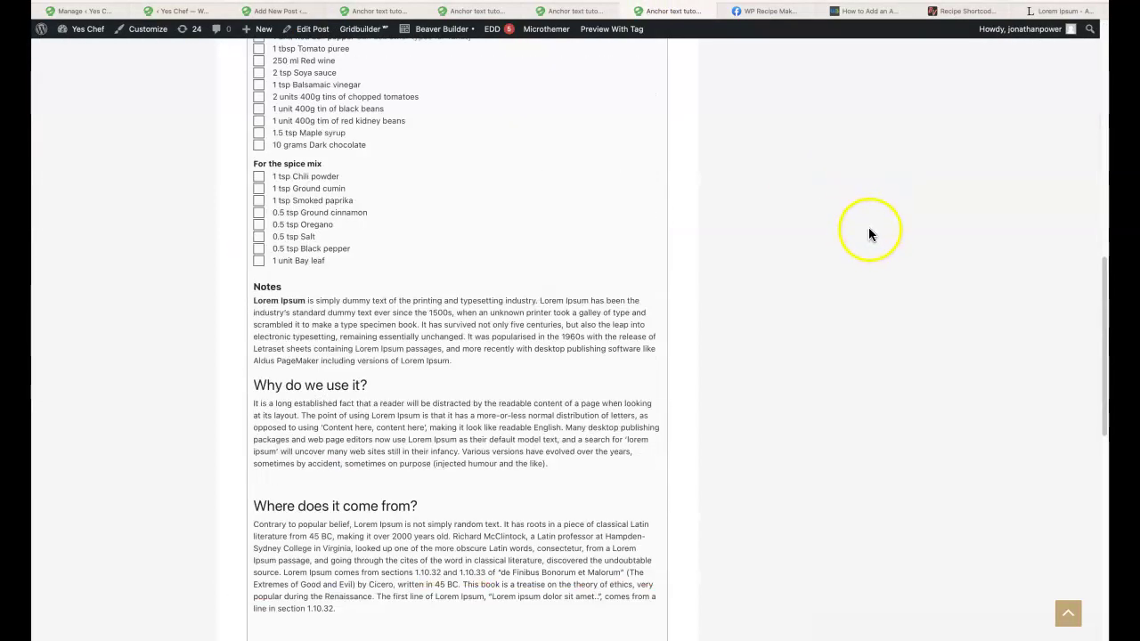
{"action": "key", "text": "super+r"}
{"action": "left_click", "coordinate": [275, 253]}
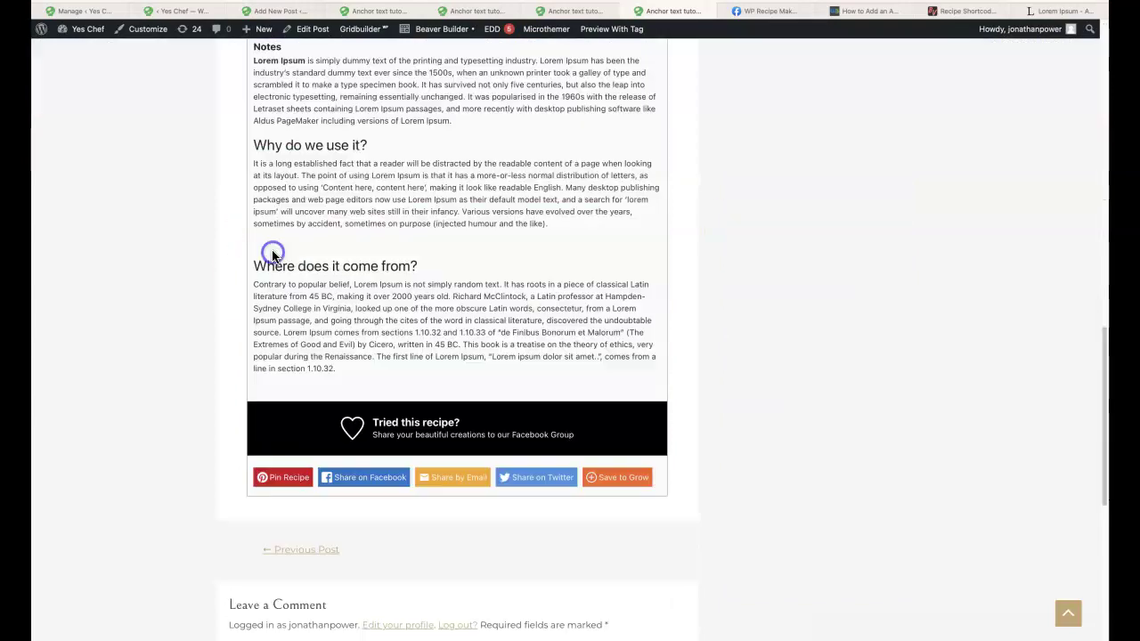
{"action": "scroll", "coordinate": [113, 234], "scroll_direction": "up", "scroll_amount": 20}
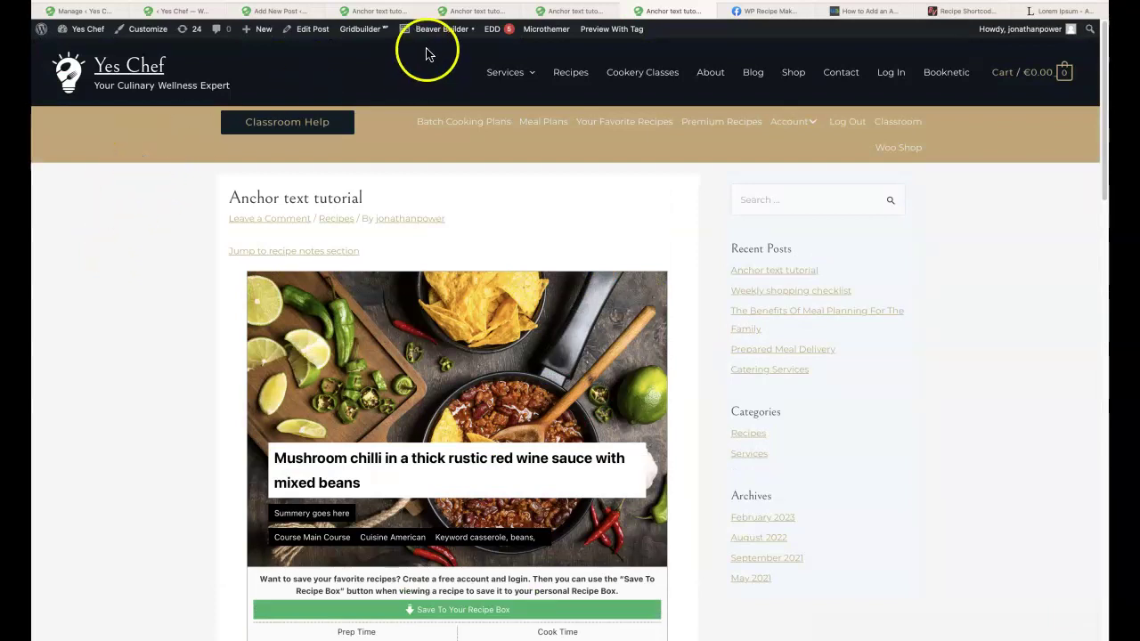
- Save the Anchor text tutorial post's Custom HTML link as a reusable block named "Jump to recipe notes jump link"
{"action": "left_click", "coordinate": [374, 15]}
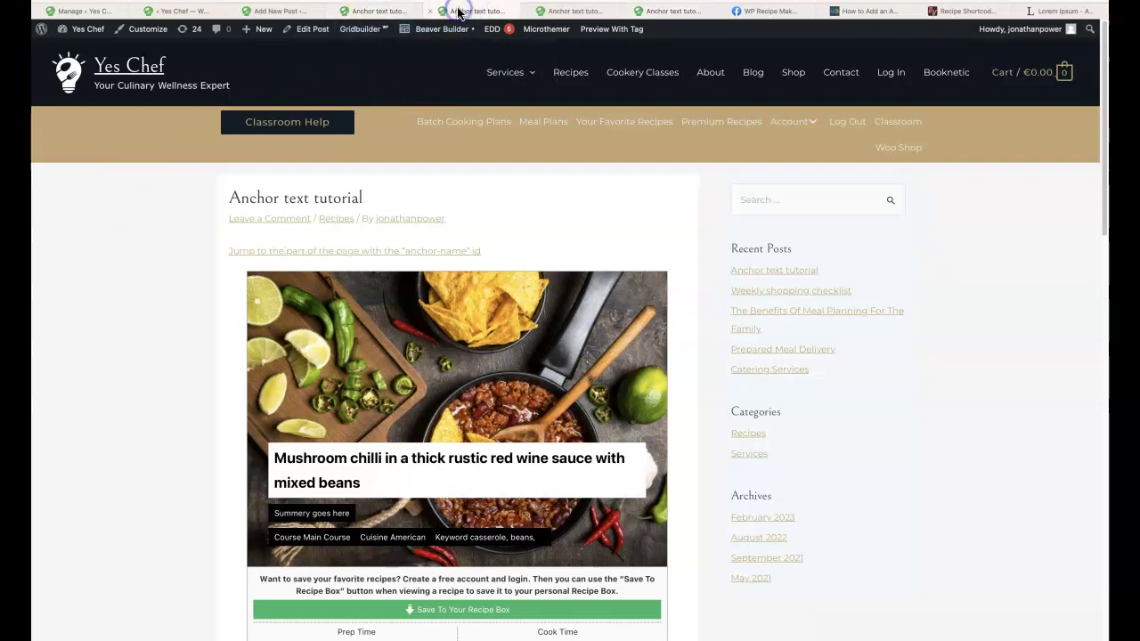
{"action": "left_click", "coordinate": [372, 16]}
{"action": "left_click", "coordinate": [267, 12]}
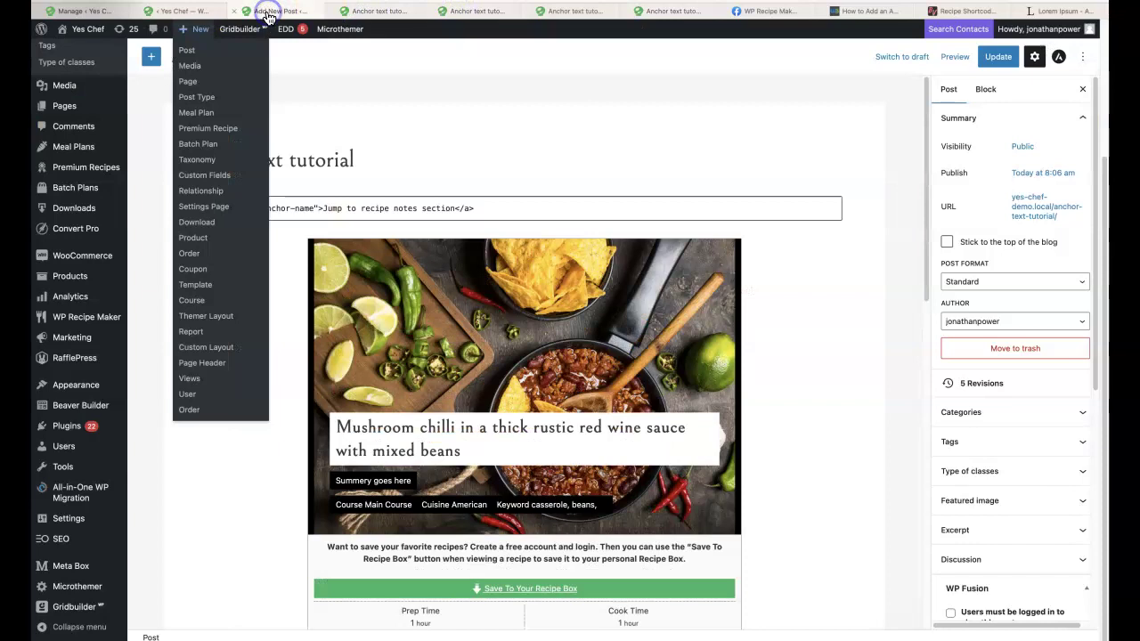
{"action": "left_click", "coordinate": [496, 208]}
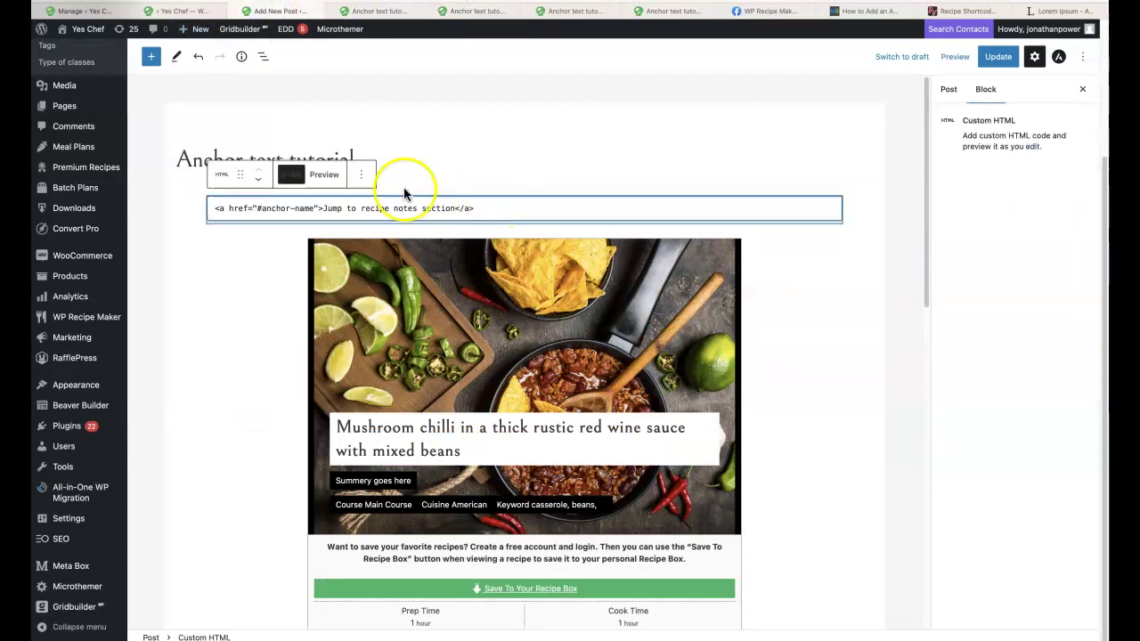
{"action": "left_click", "coordinate": [363, 175]}
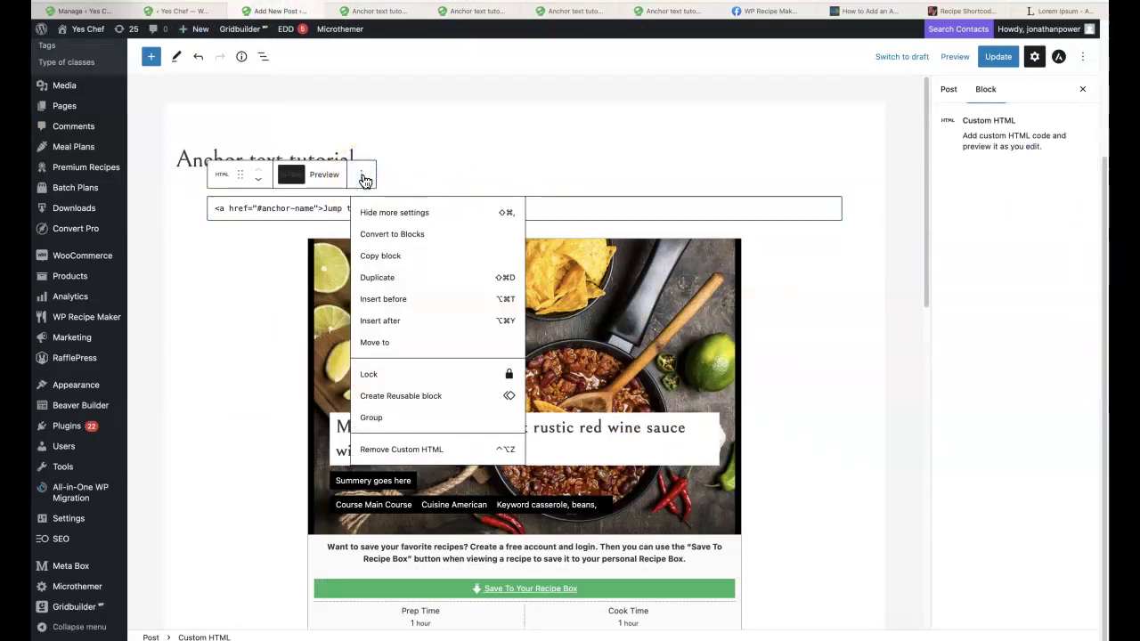
{"action": "left_click", "coordinate": [395, 401]}
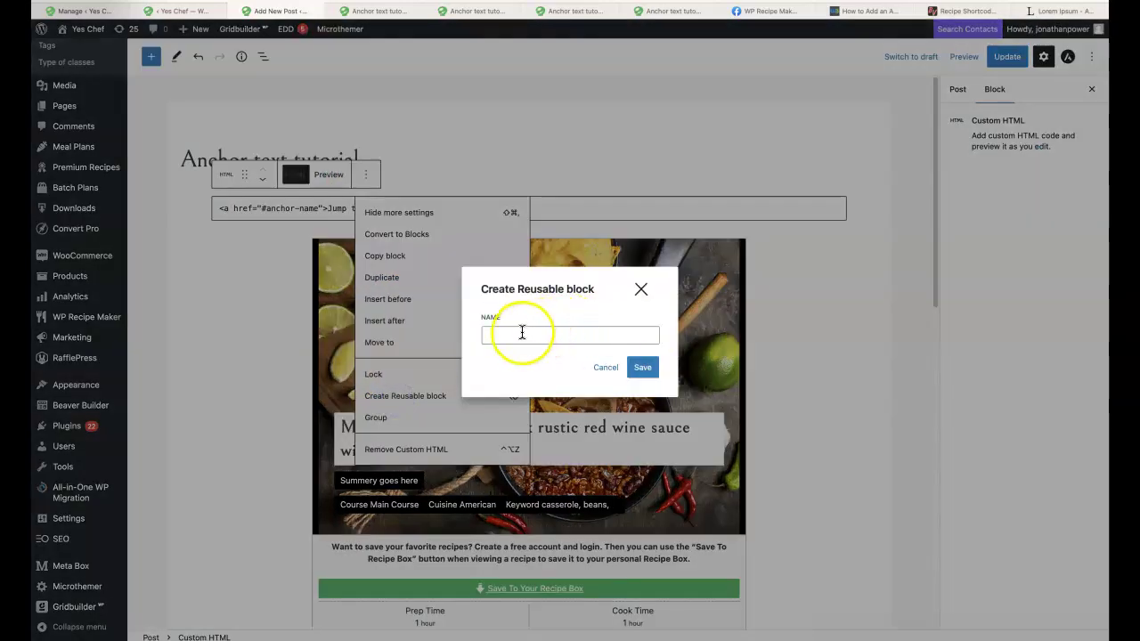
{"action": "left_click", "coordinate": [522, 333]}
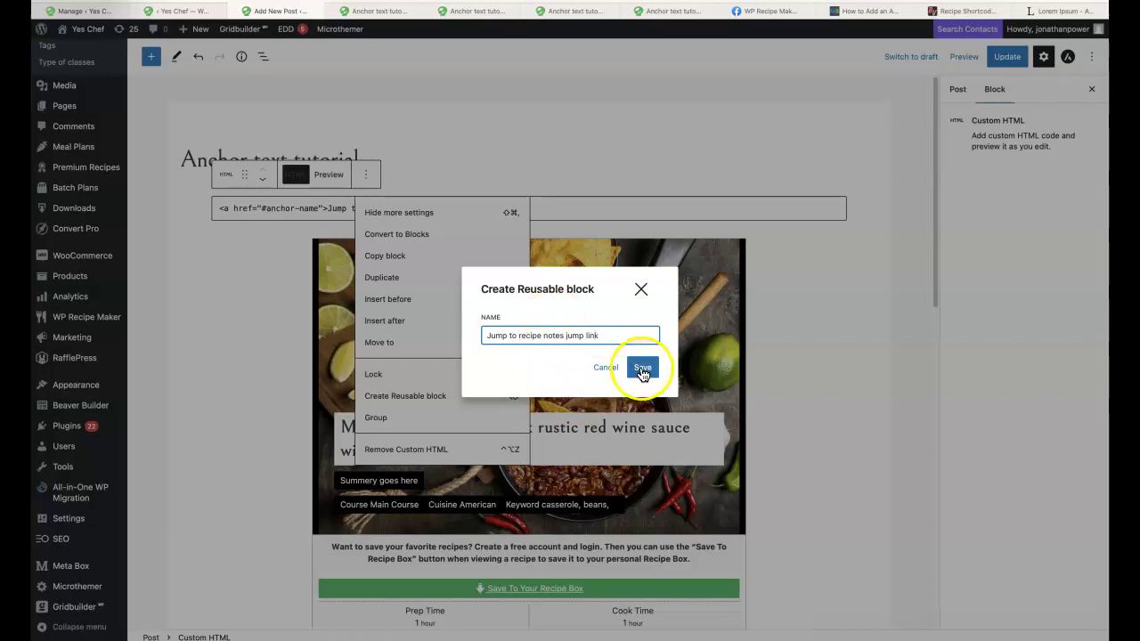
{"action": "left_click", "coordinate": [642, 368]}
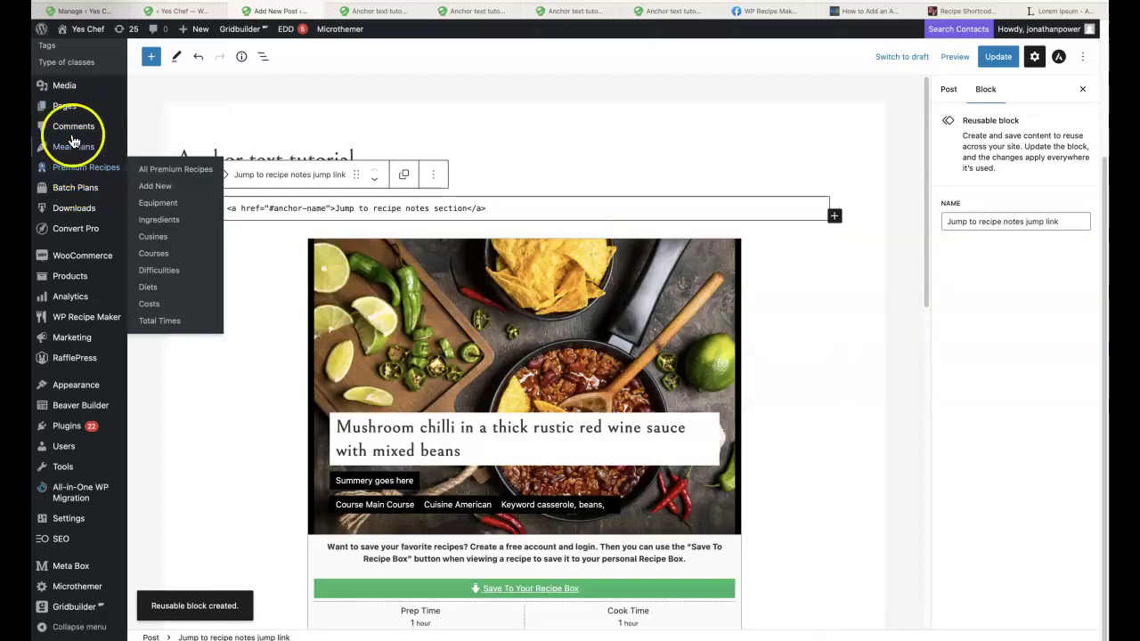
- Start a new post, leaving the current one, and choose the standard editor for it
{"action": "scroll", "coordinate": [77, 138], "scroll_direction": "up", "scroll_amount": 3}
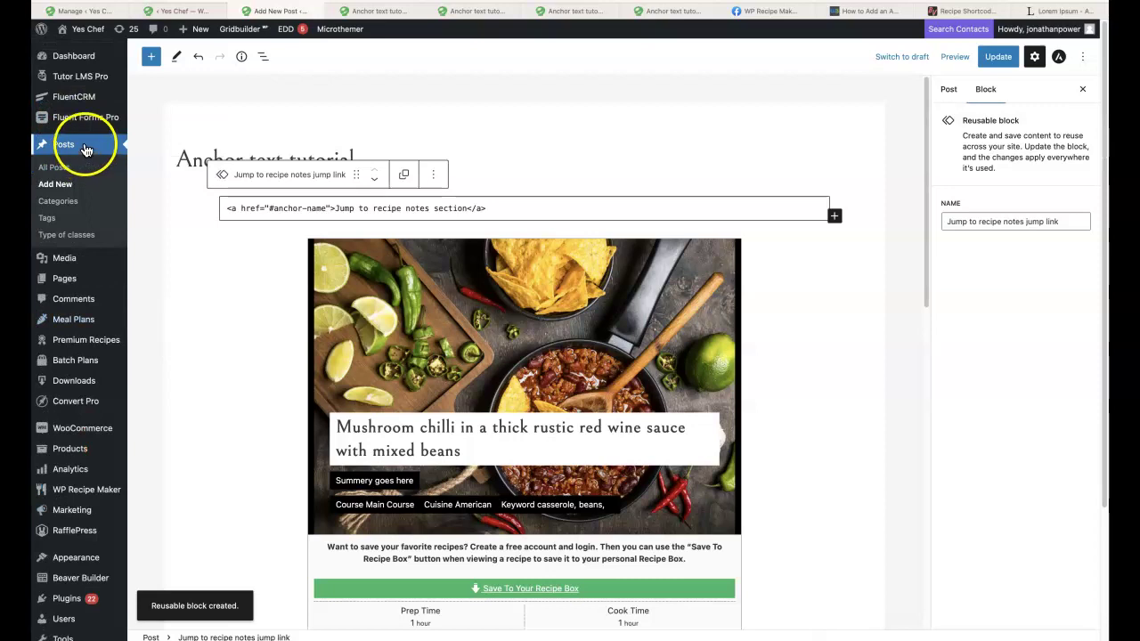
{"action": "left_click", "coordinate": [65, 188]}
{"action": "left_click", "coordinate": [618, 223]}
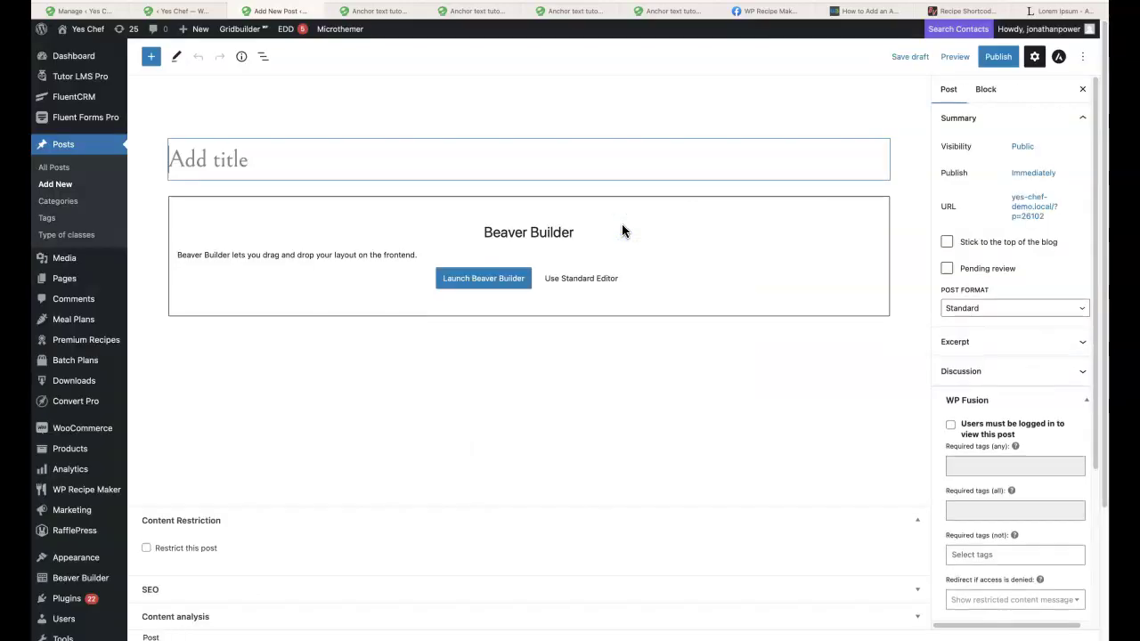
{"action": "left_click", "coordinate": [279, 161]}
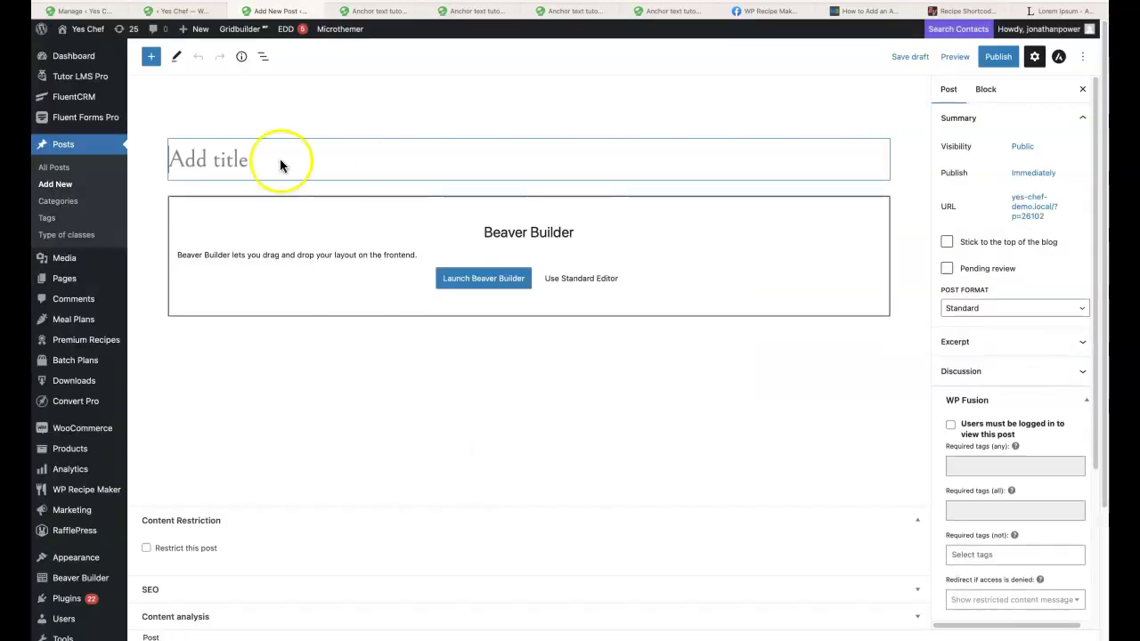
{"action": "left_click", "coordinate": [568, 277]}
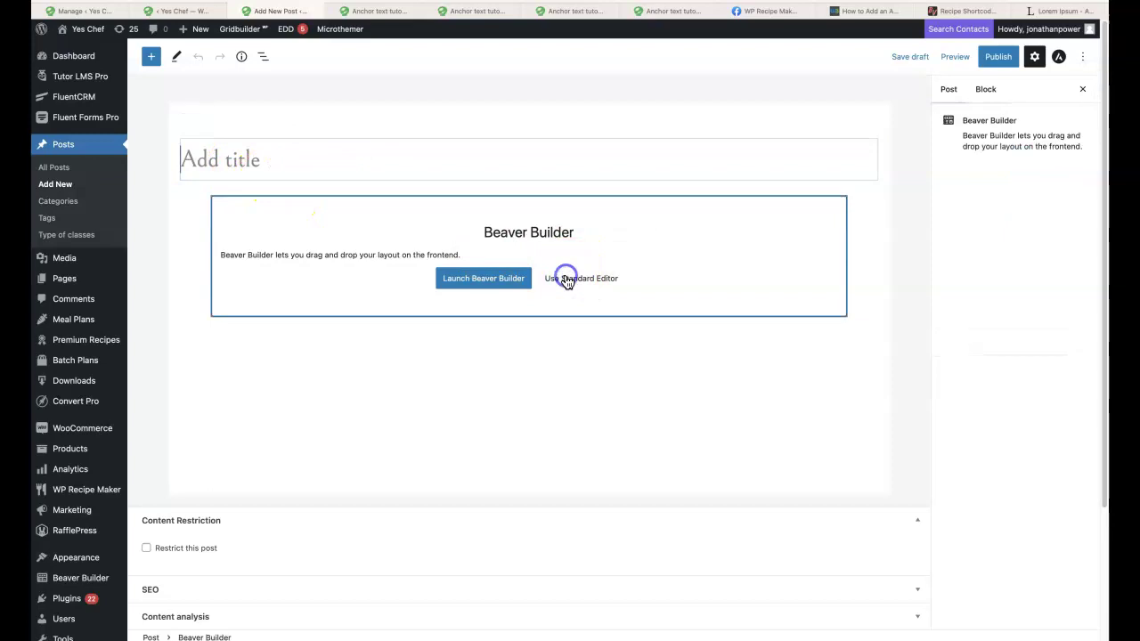
- Search the block library for "res" to find the saved reusable block, then check the post's list view
{"action": "left_click", "coordinate": [151, 57]}
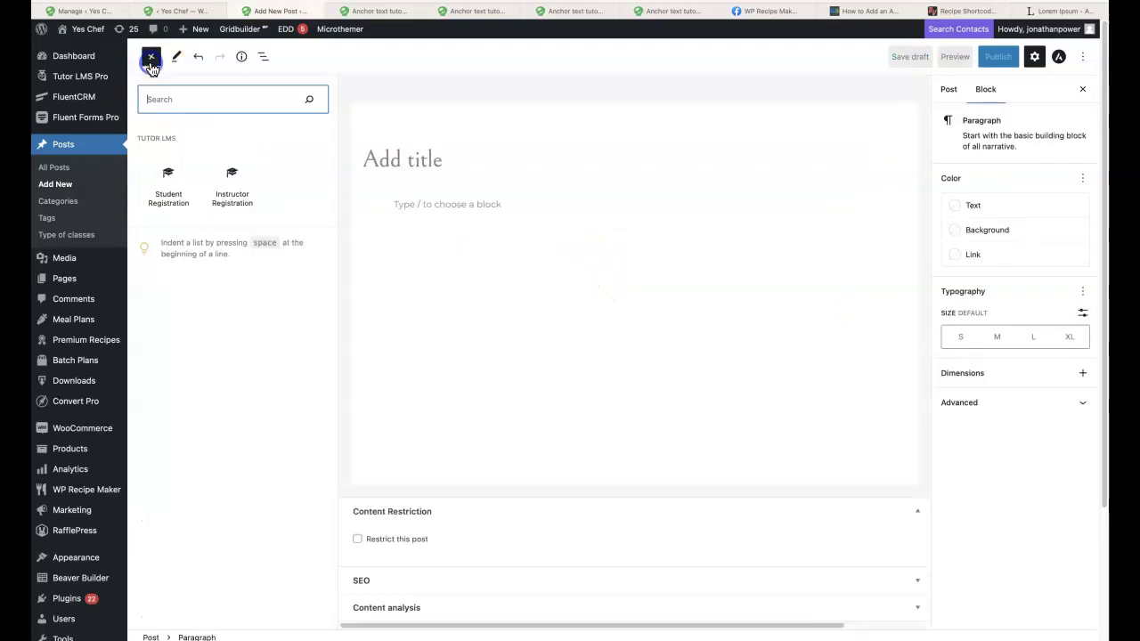
{"action": "left_click", "coordinate": [197, 100]}
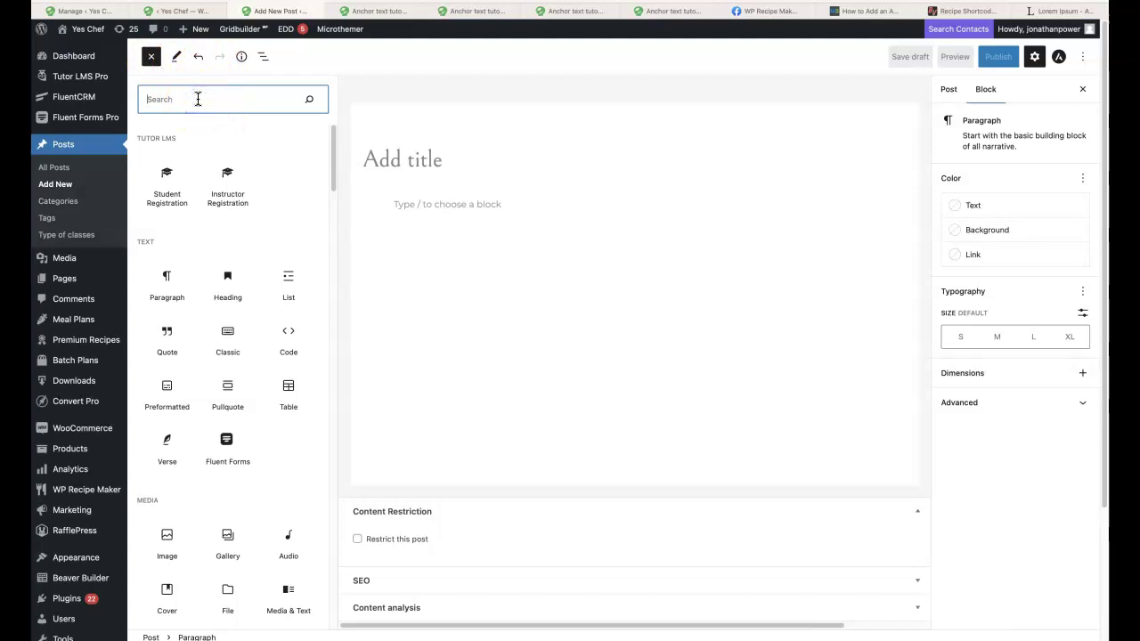
{"action": "type", "text": "res"}
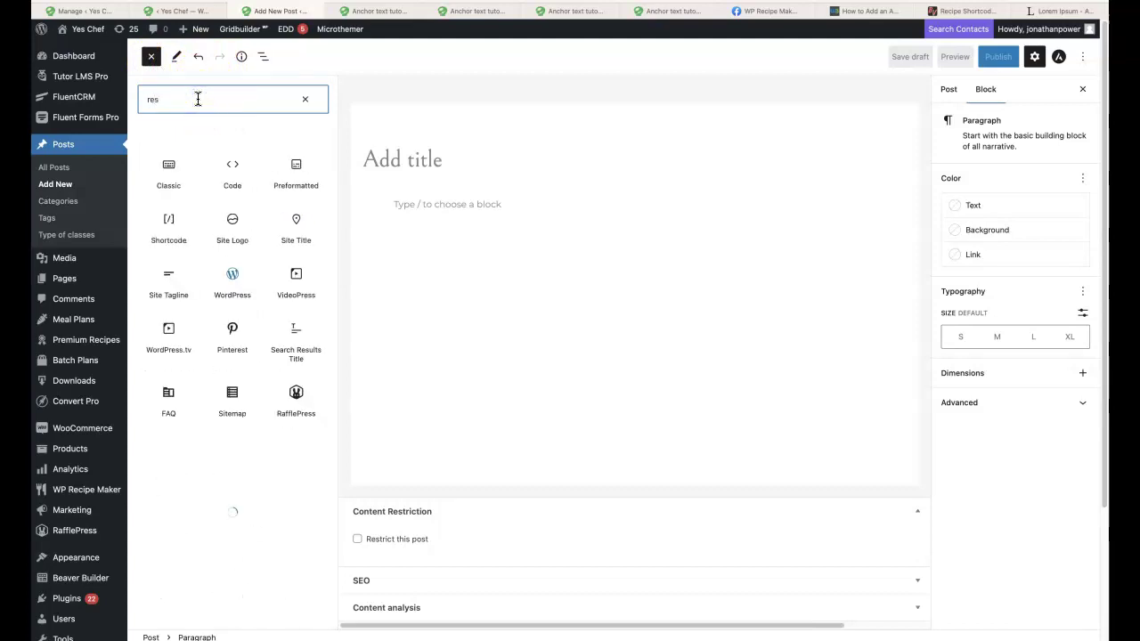
{"action": "left_click", "coordinate": [263, 56]}
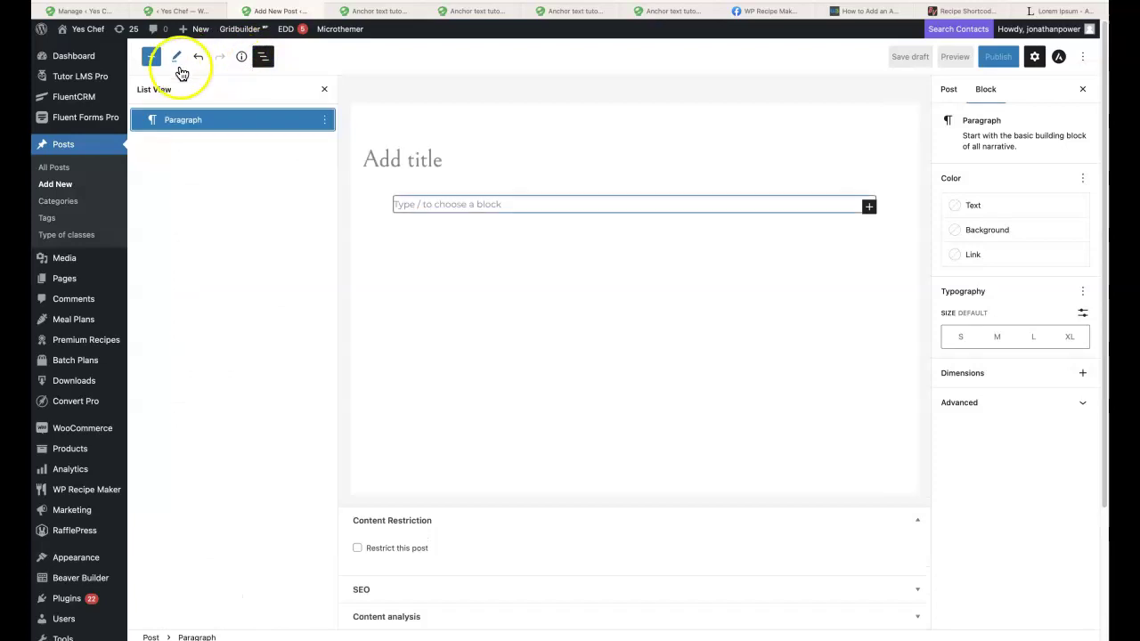
{"action": "left_click", "coordinate": [150, 57]}
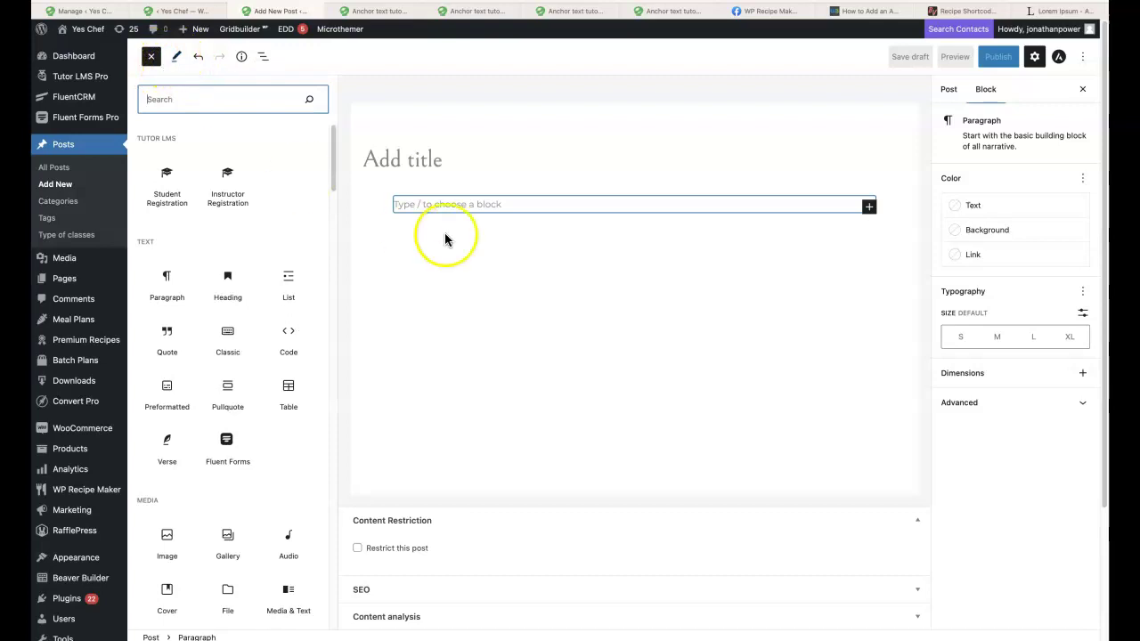
- Try to find the reusable block with the slash command "/reu" in the empty paragraph, and clear the entry
{"action": "left_click", "coordinate": [429, 205]}
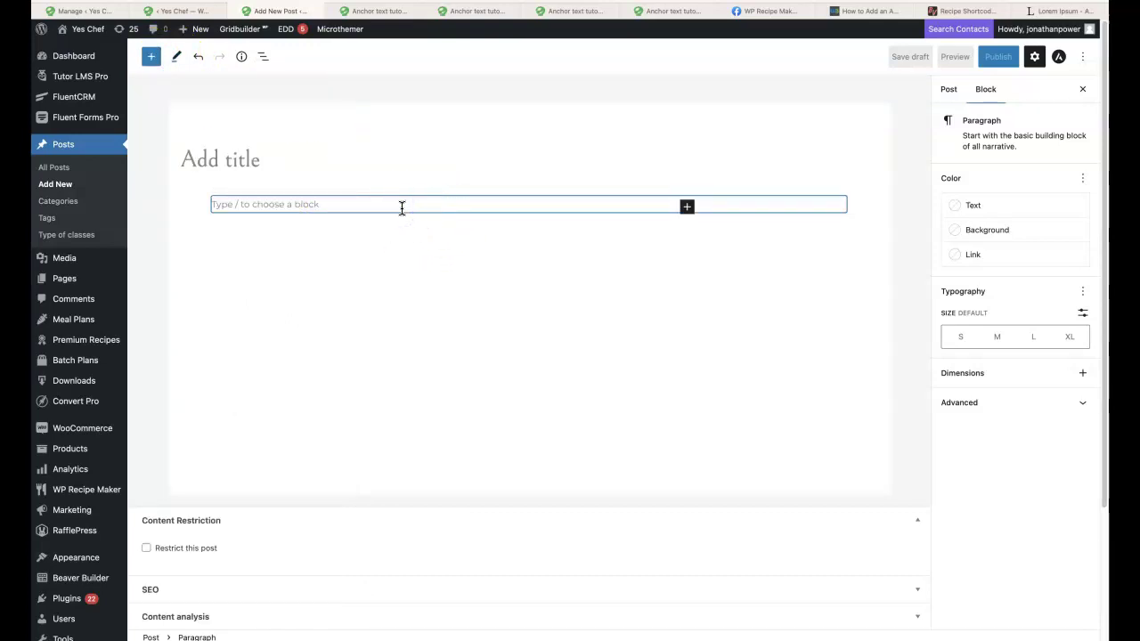
{"action": "type", "text": "/"}
{"action": "type", "text": "e"}
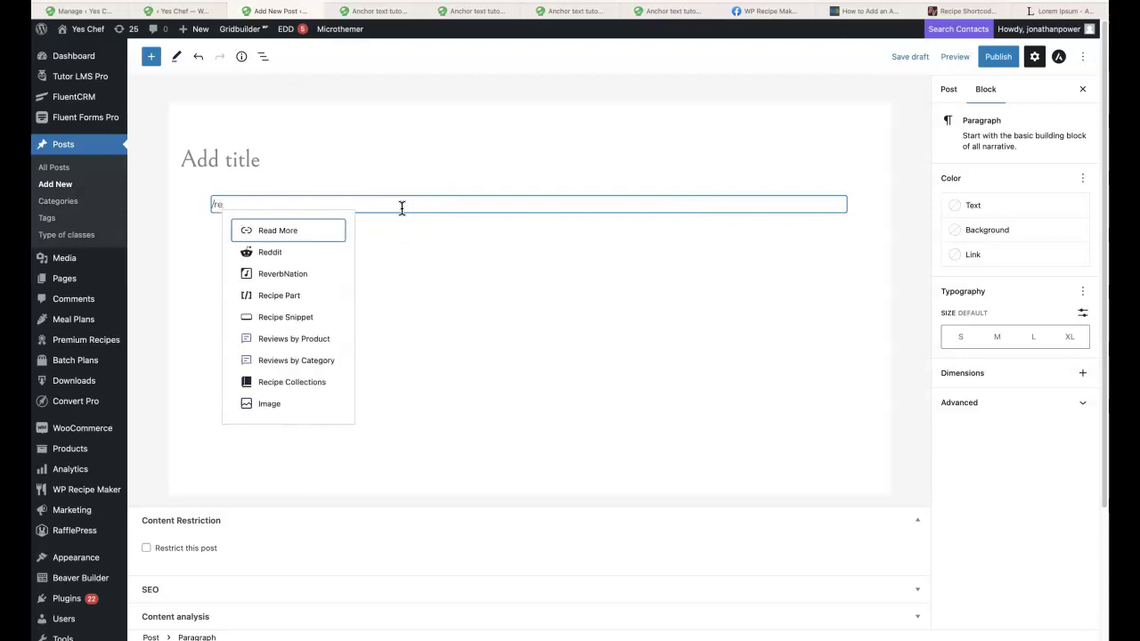
{"action": "type", "text": "us"}
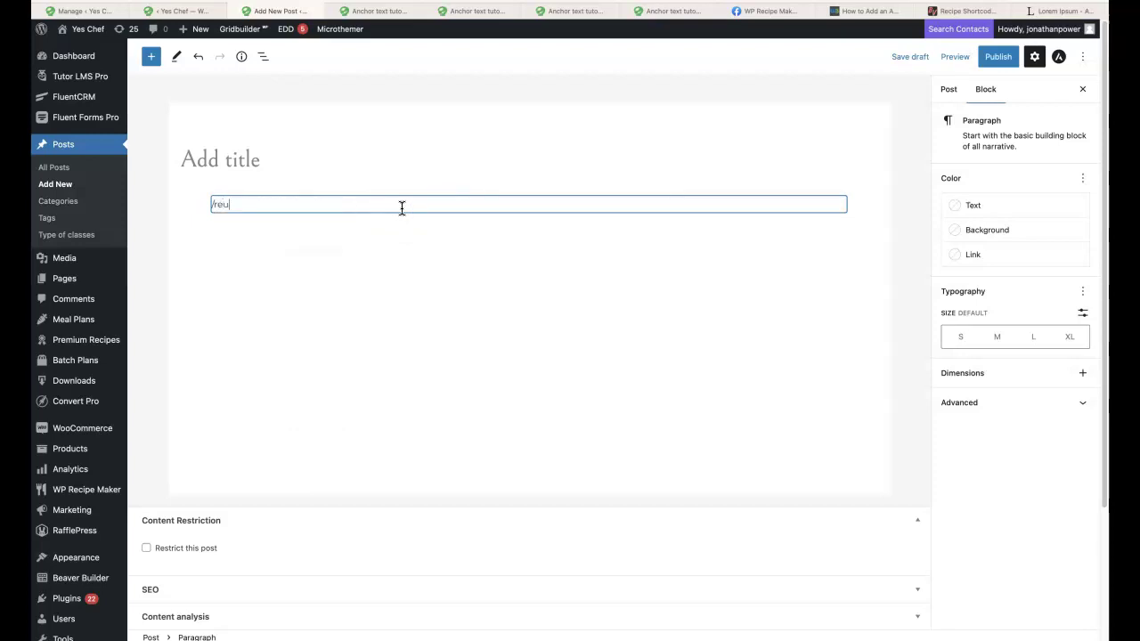
{"action": "key", "text": "BackSpace"}
{"action": "key", "text": "BackSpace"}
{"action": "key", "text": "BackSpace"}
{"action": "key", "text": "BackSpace"}
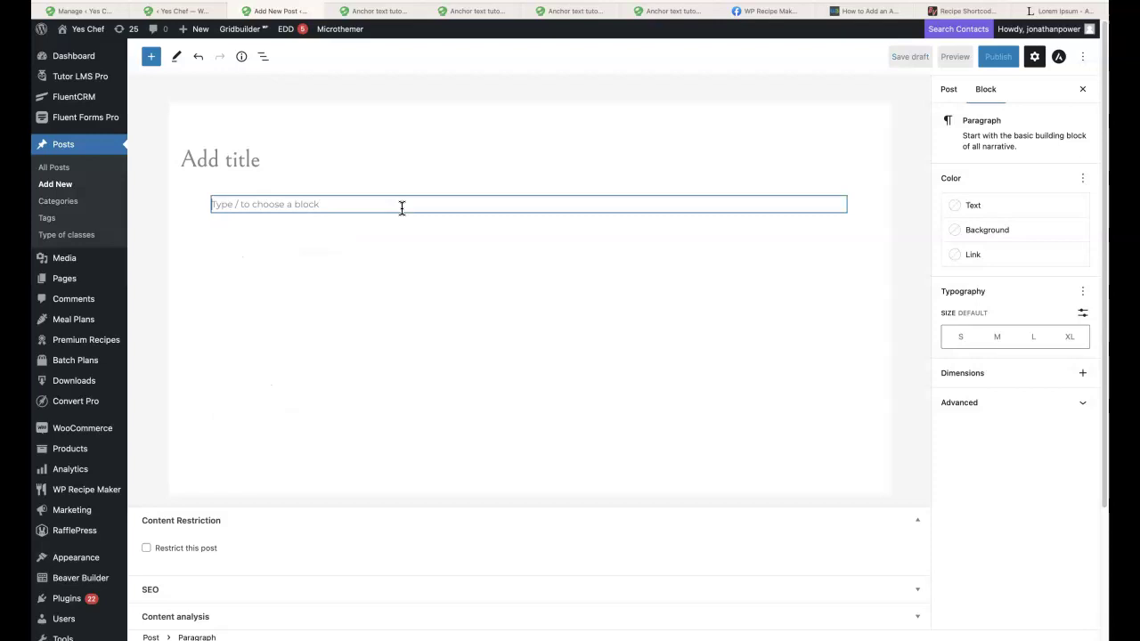
- Browse the block library's reusable blocks to locate the saved recipe notes jump link
{"action": "left_click", "coordinate": [151, 56]}
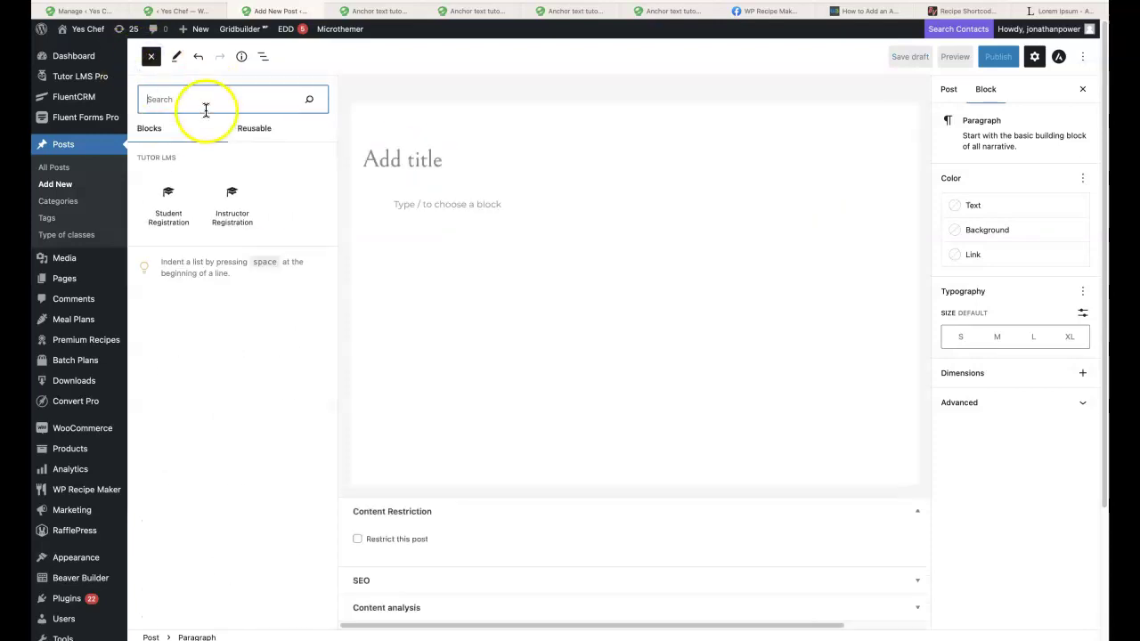
{"action": "left_click", "coordinate": [177, 59]}
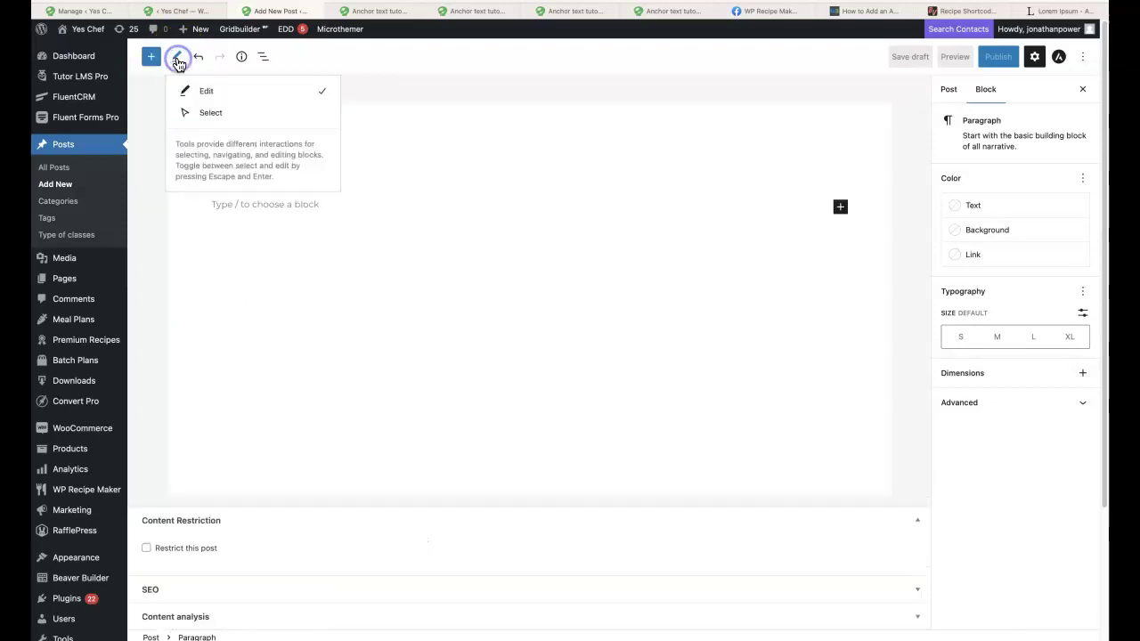
{"action": "left_click", "coordinate": [242, 58]}
{"action": "left_click", "coordinate": [151, 57]}
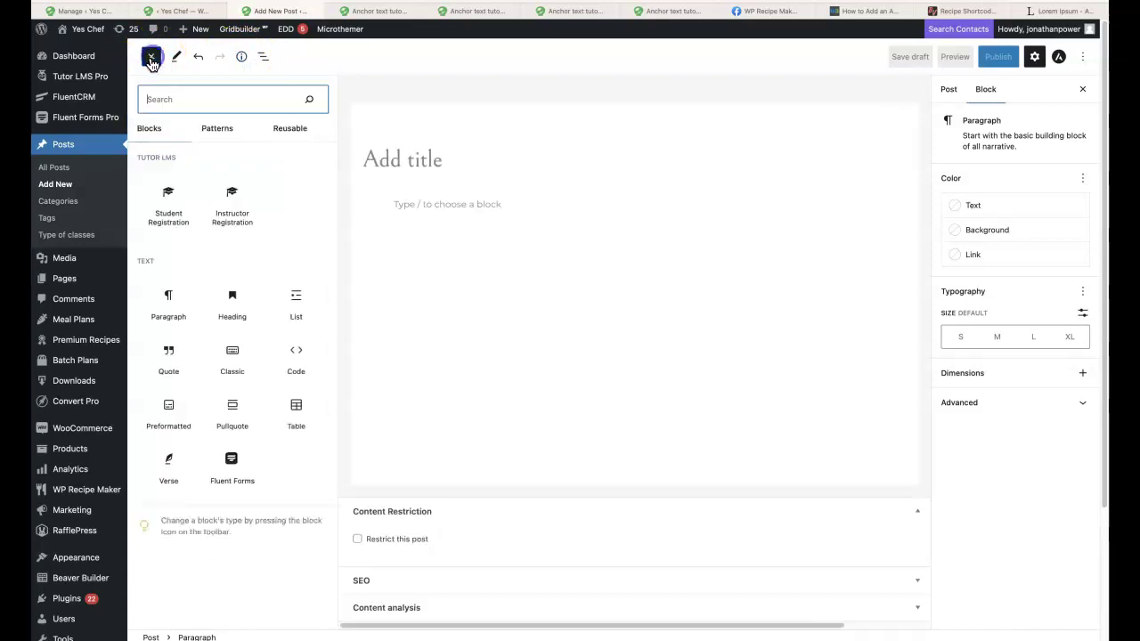
{"action": "mouse_move", "coordinate": [253, 410]}
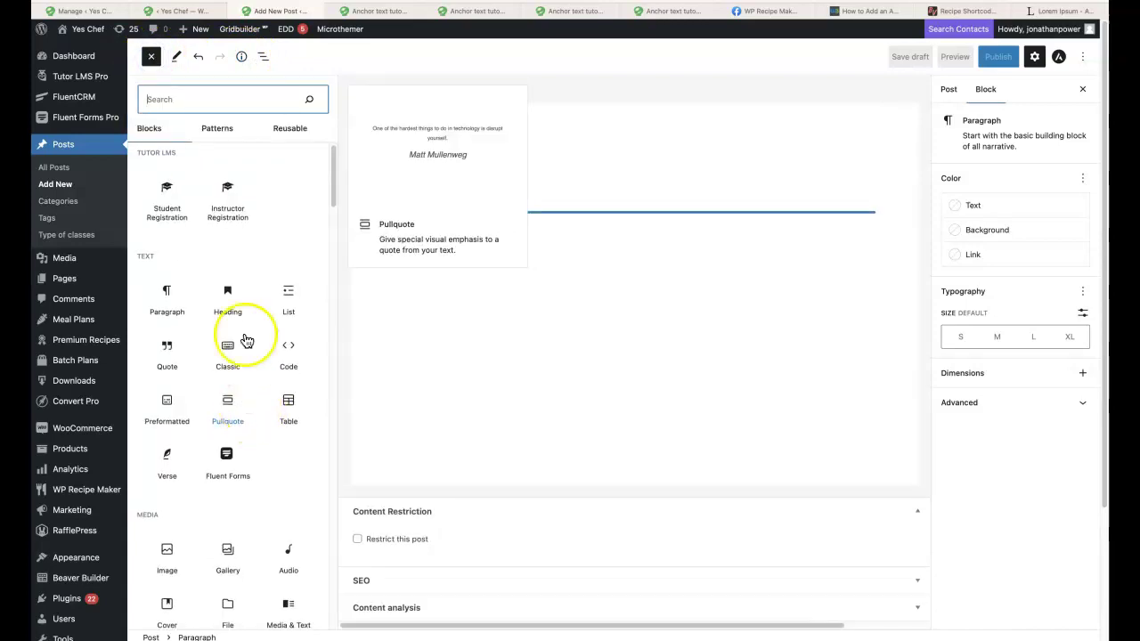
{"action": "left_click", "coordinate": [285, 130]}
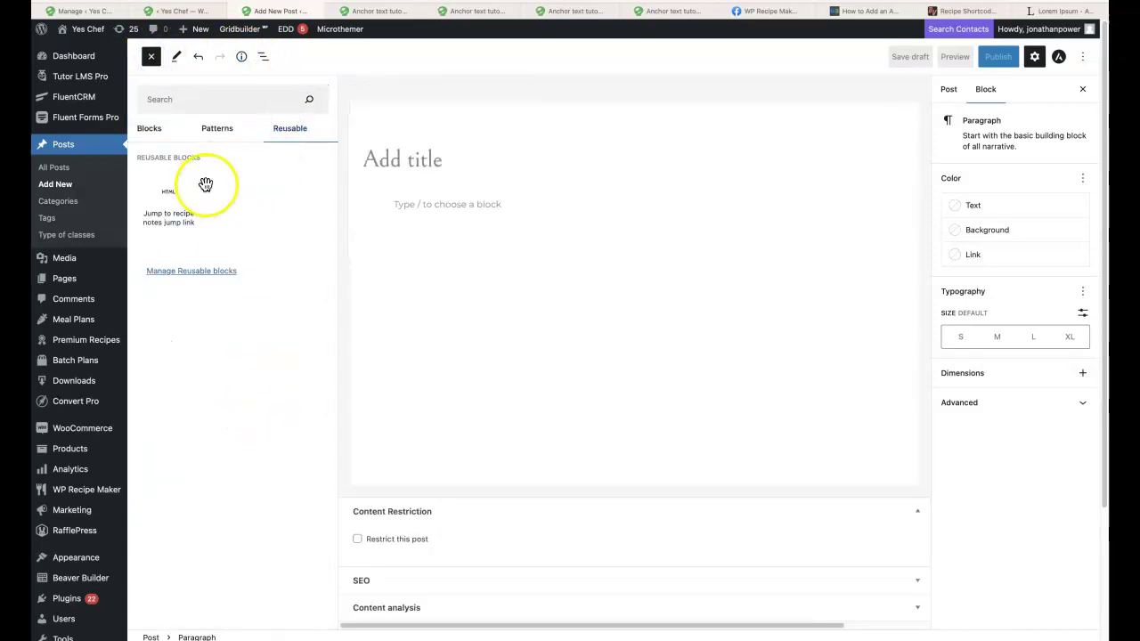
{"action": "left_click", "coordinate": [150, 56]}
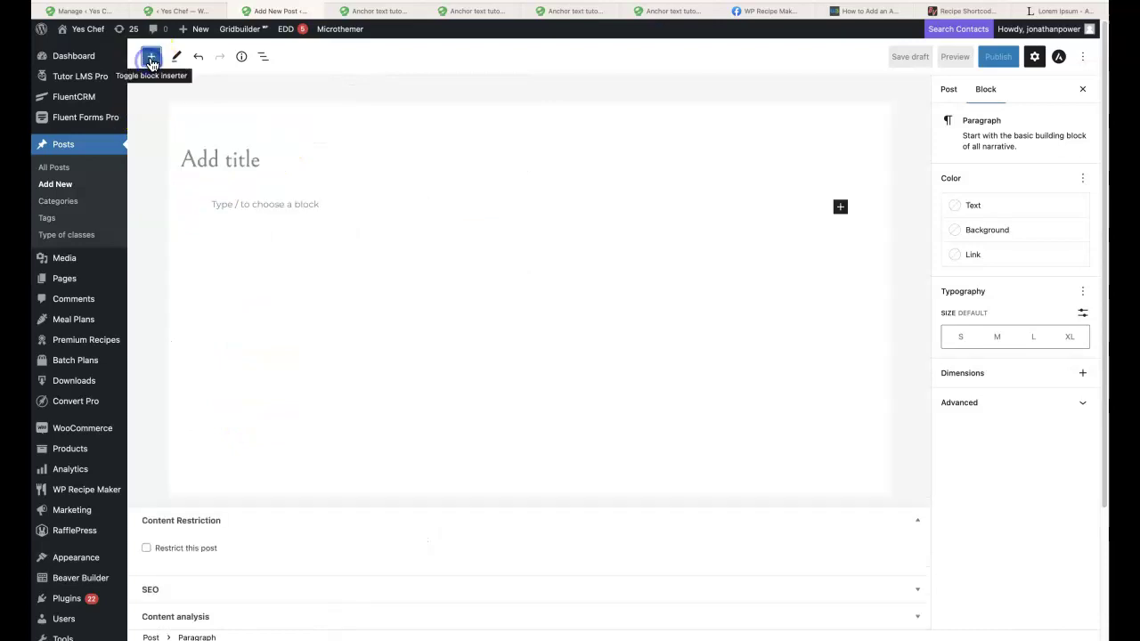
- Insert the "Jump to recipe notes jump link" reusable block into the new post and close the block library
{"action": "left_click", "coordinate": [151, 57]}
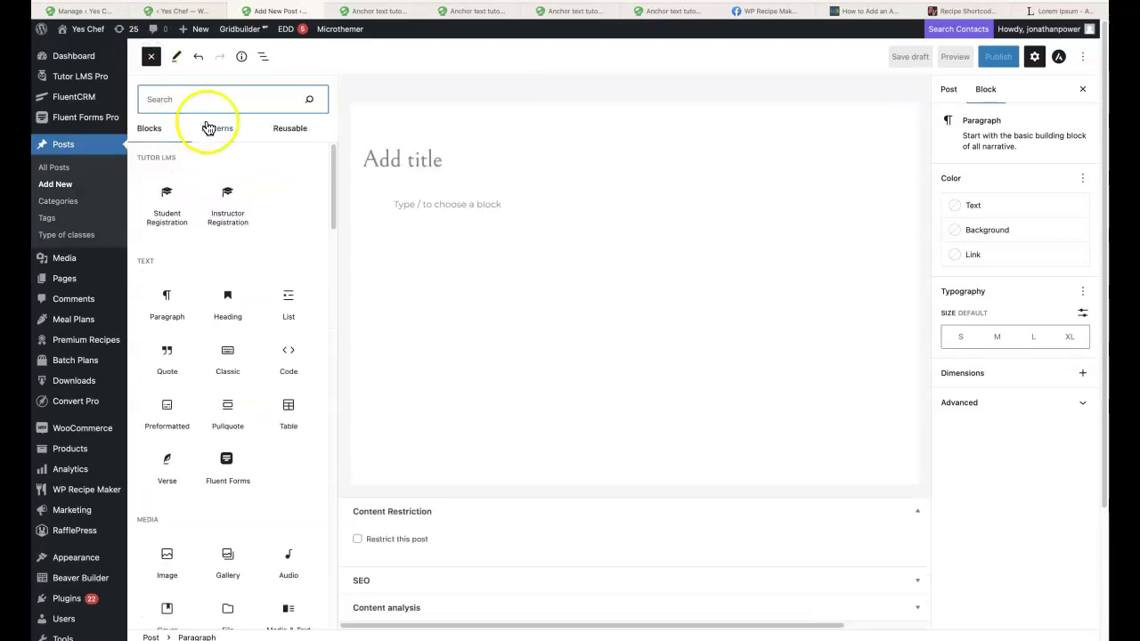
{"action": "left_click", "coordinate": [292, 129]}
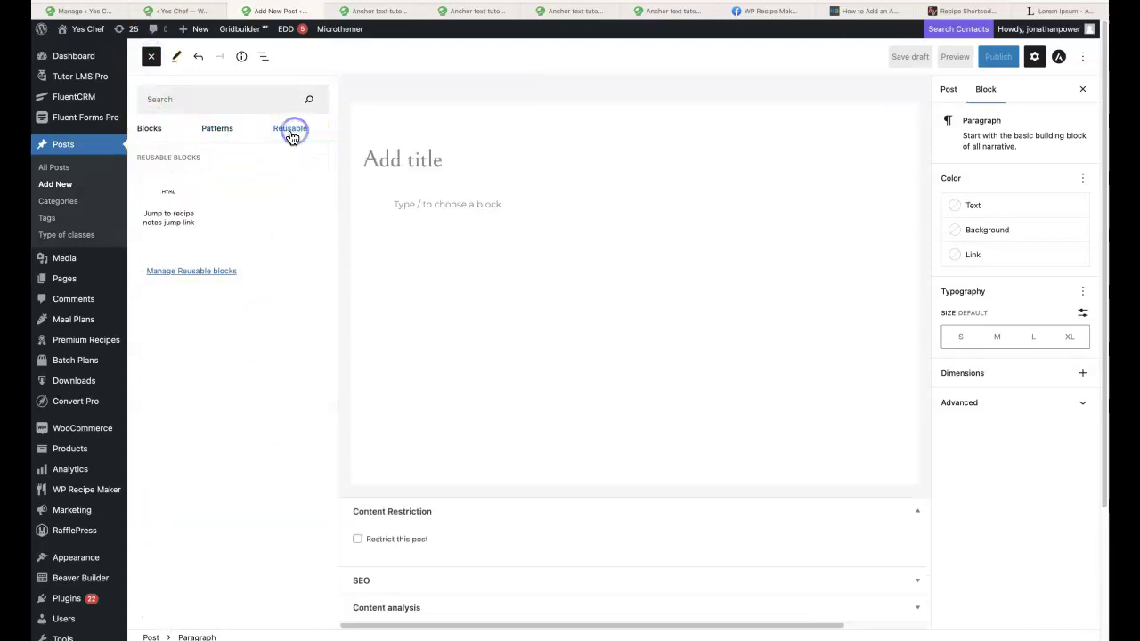
{"action": "left_click", "coordinate": [169, 219]}
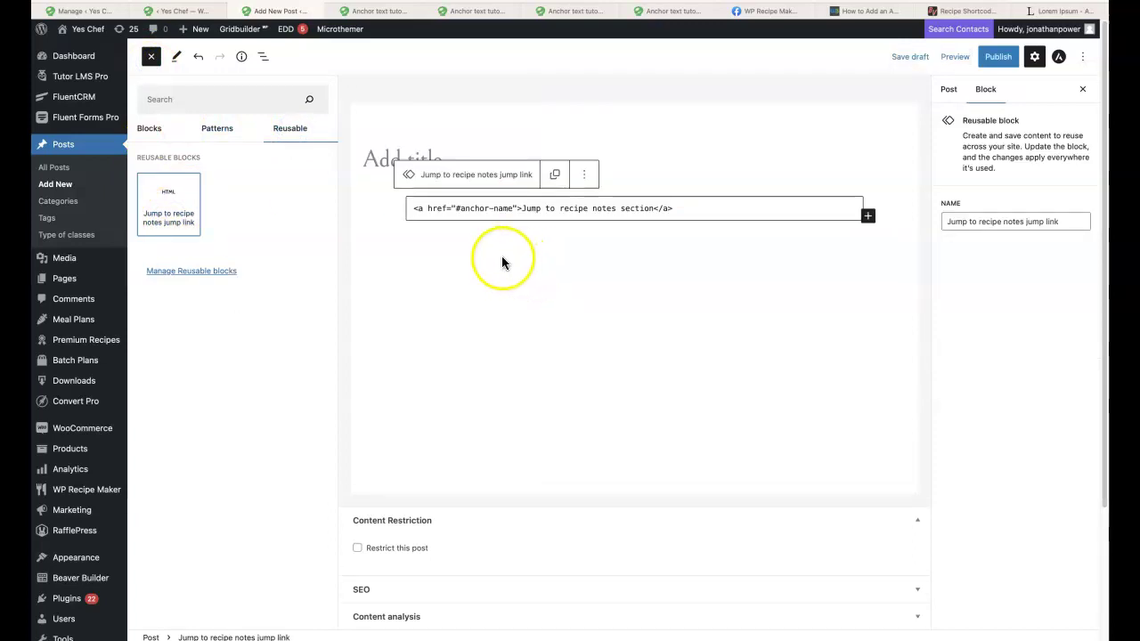
{"action": "left_click", "coordinate": [150, 56]}
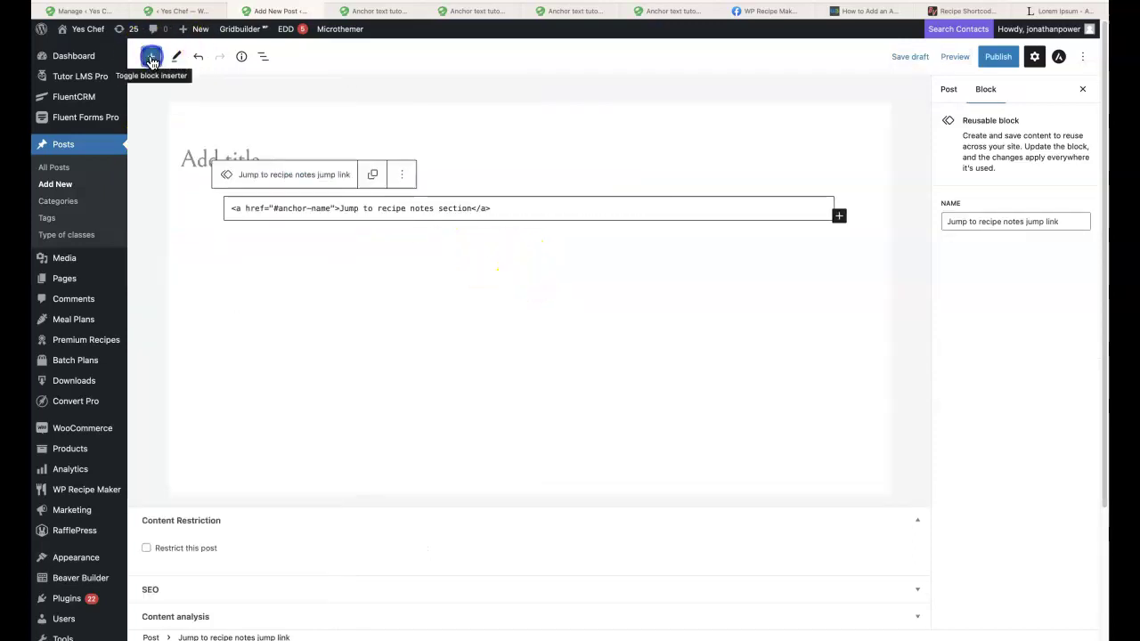
- Add a WPRM Recipe block below the jump link and open its dialog for inserting an existing recipe
{"action": "left_click", "coordinate": [314, 310]}
{"action": "left_click", "coordinate": [407, 276]}
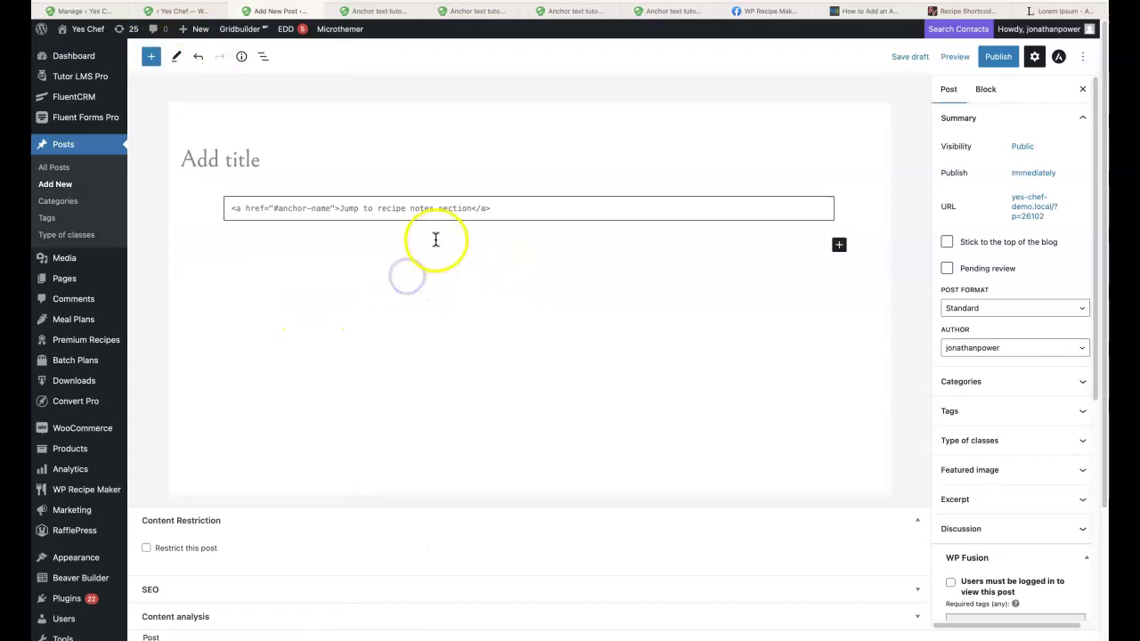
{"action": "left_click", "coordinate": [838, 245]}
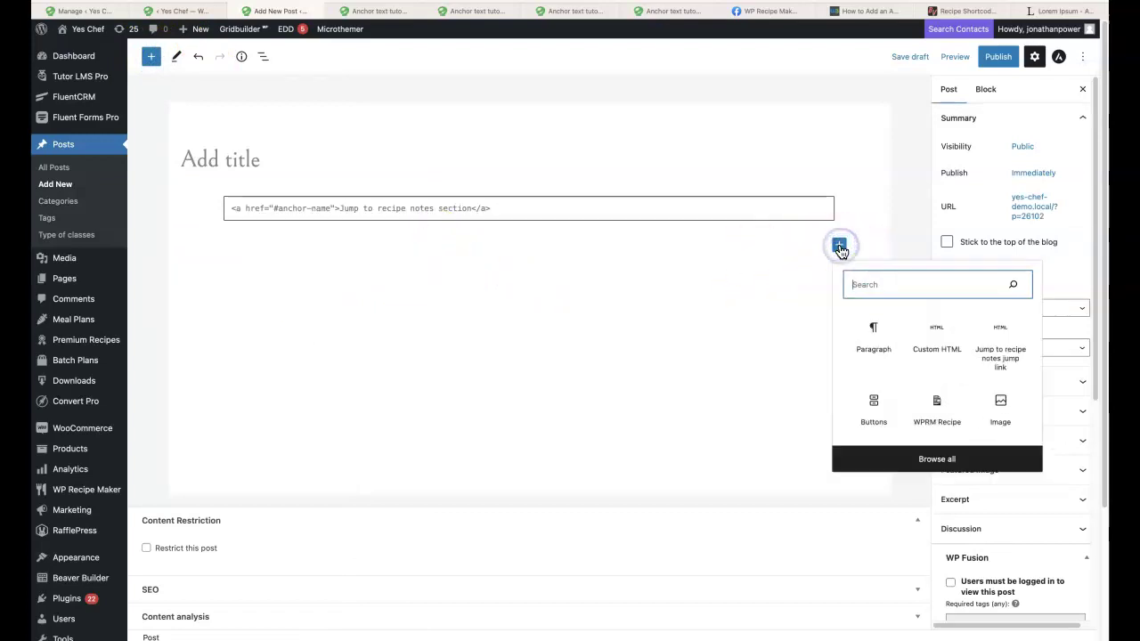
{"action": "left_click", "coordinate": [936, 406]}
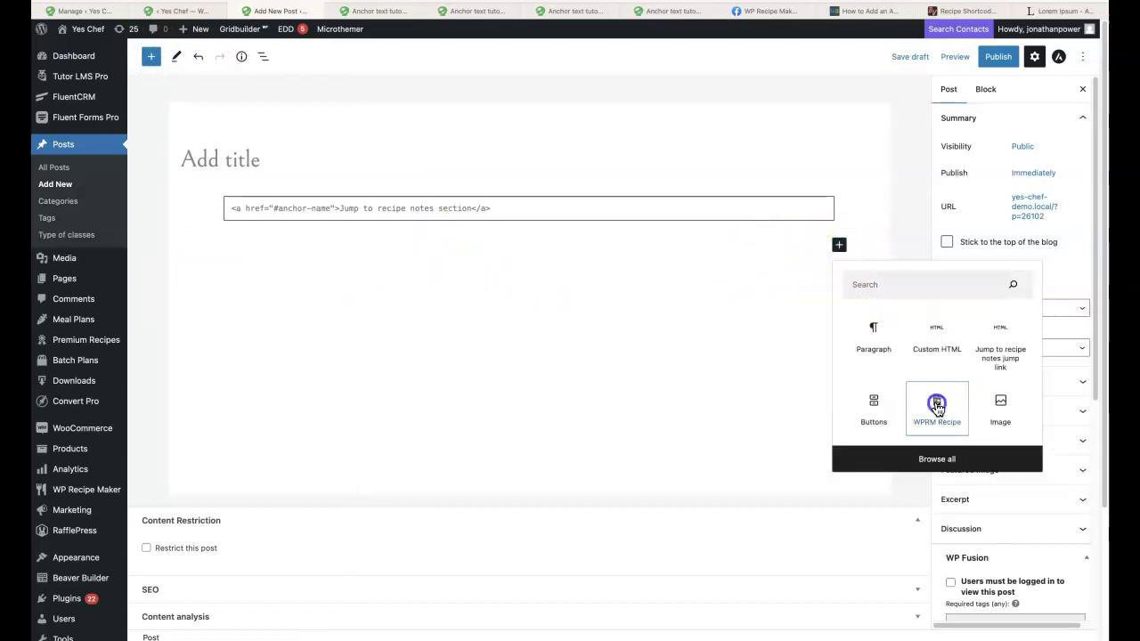
{"action": "left_click", "coordinate": [336, 292]}
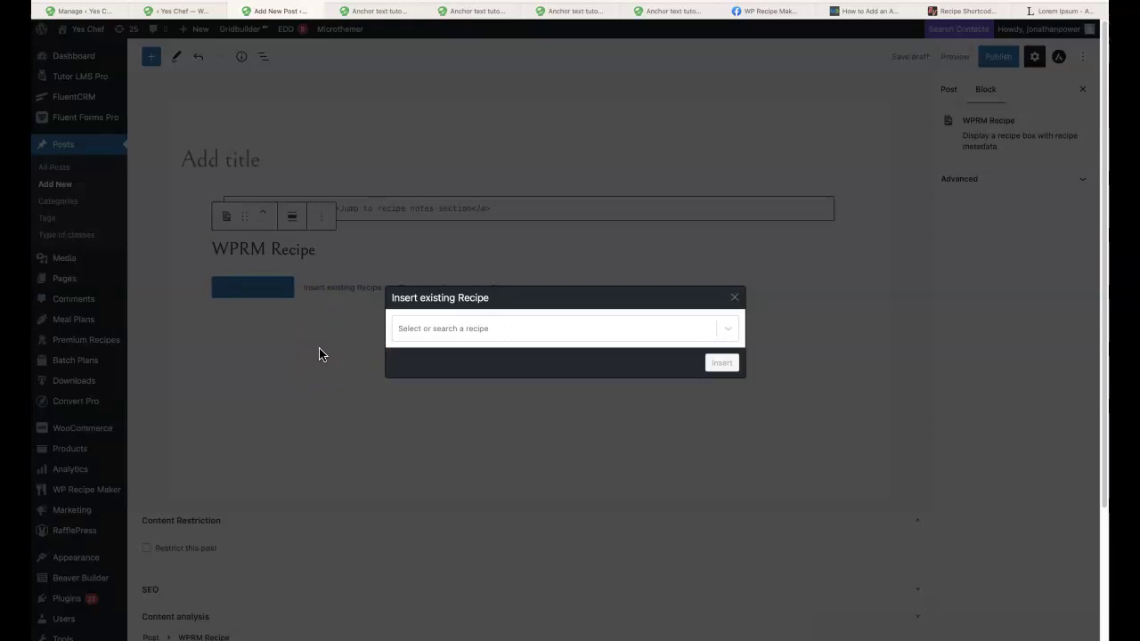
- Test the "Jump to recipe notes section" link on the live Anchor text tutorial post, and return to the start of the page
{"action": "left_click", "coordinate": [671, 13]}
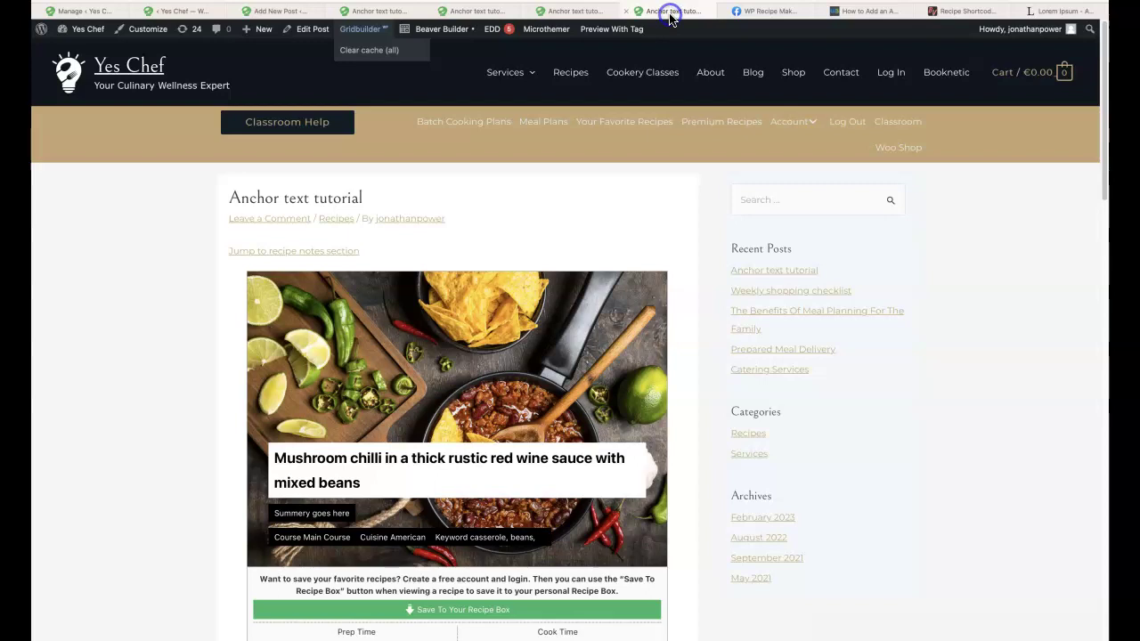
{"action": "left_click", "coordinate": [288, 250]}
{"action": "scroll", "coordinate": [188, 266], "scroll_direction": "up", "scroll_amount": 15}
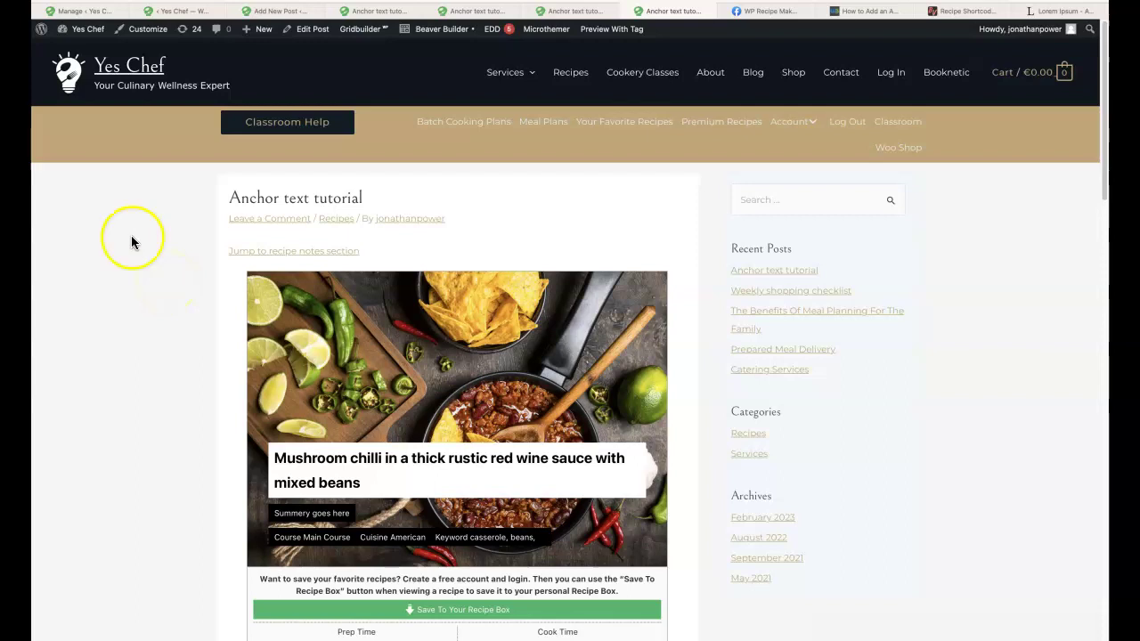
- Open the Catered Websites home page in a new browser tab
{"action": "key", "text": "super+t"}
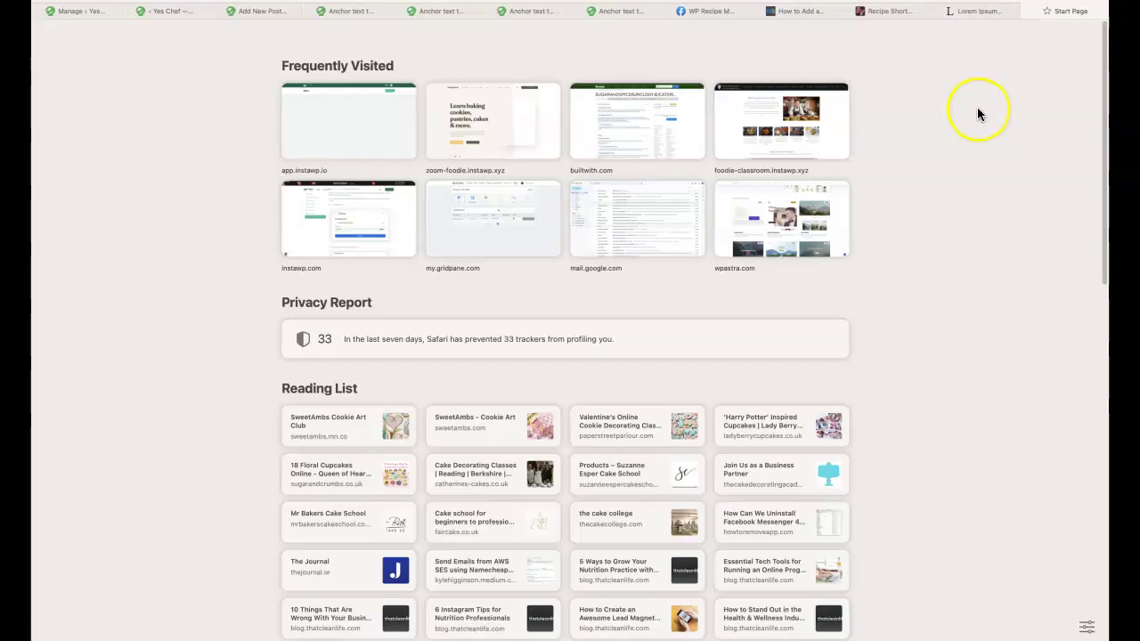
{"action": "type", "text": "claimed"}
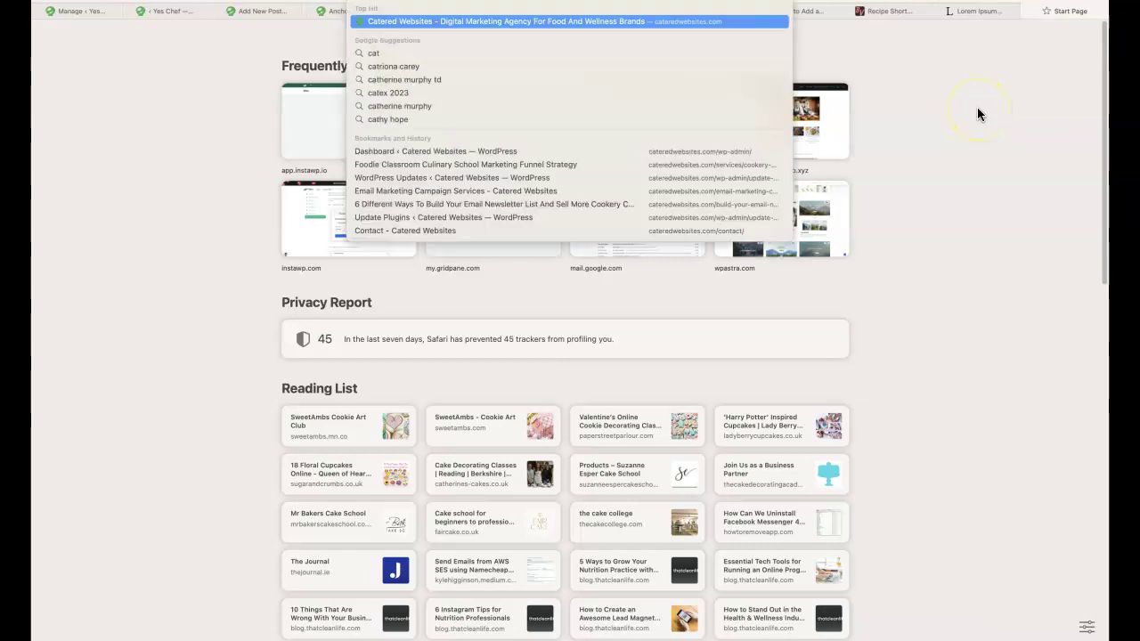
{"action": "key", "text": "Return"}
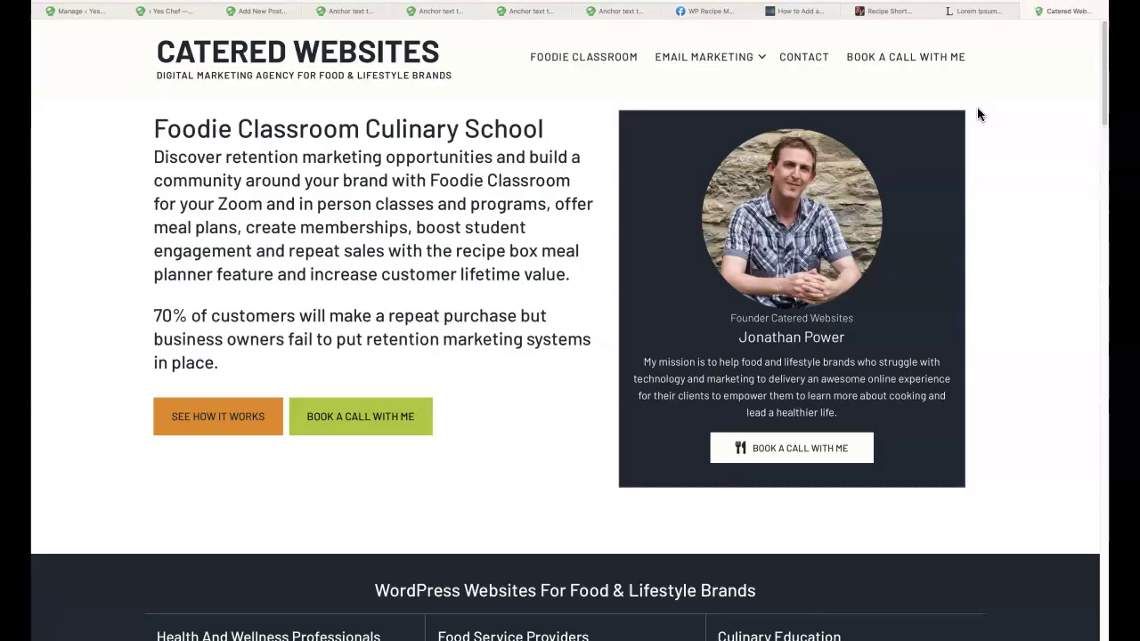